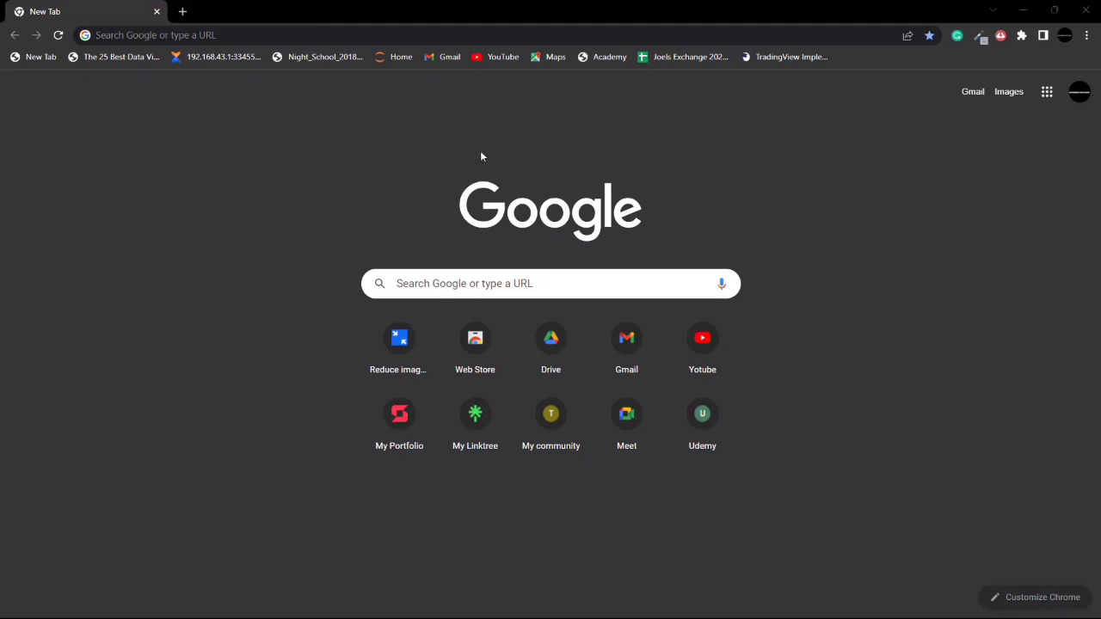
Step: Move the Sheets shortcut in the Google apps list to just before Maps and open Google Sheets
left_click(1048, 95)
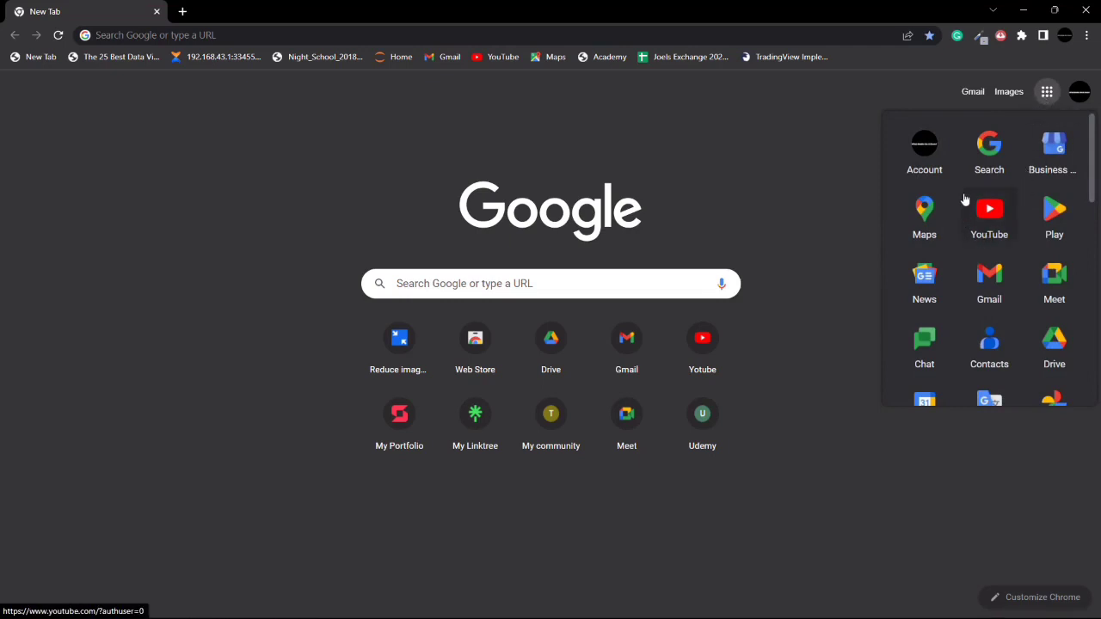
scroll(987, 211, "down", 5)
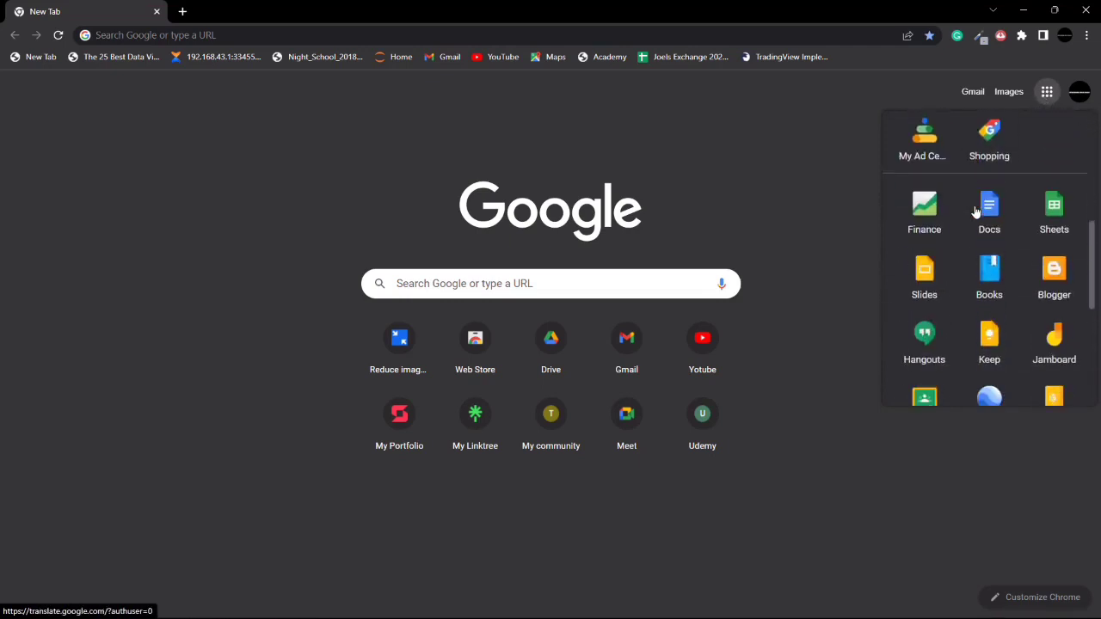
scroll(967, 213, "down", 3)
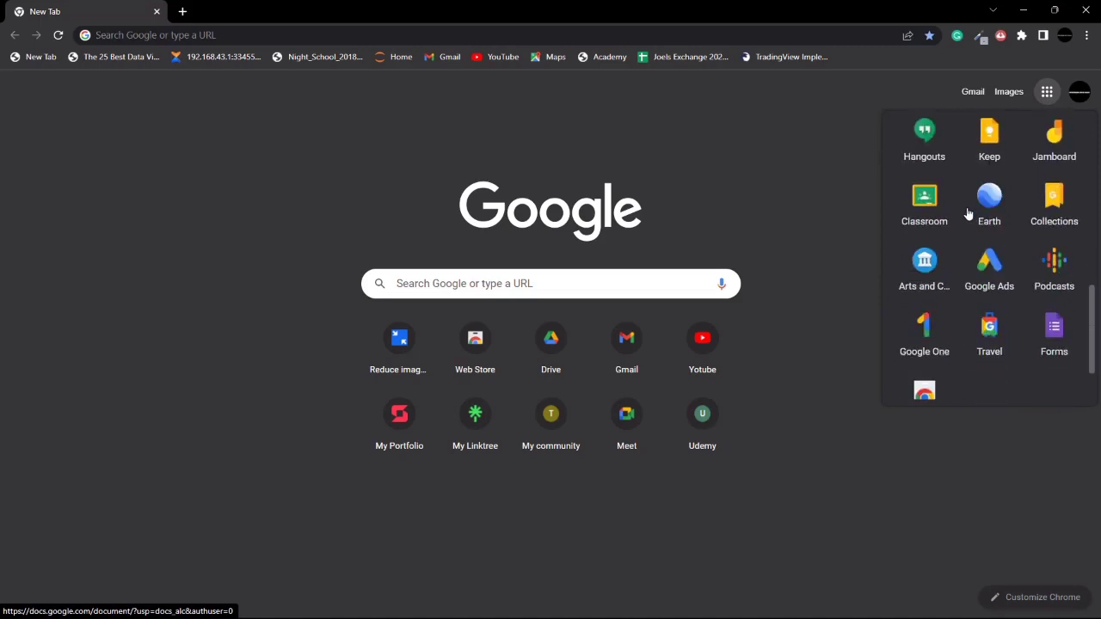
scroll(989, 245, "up", 3)
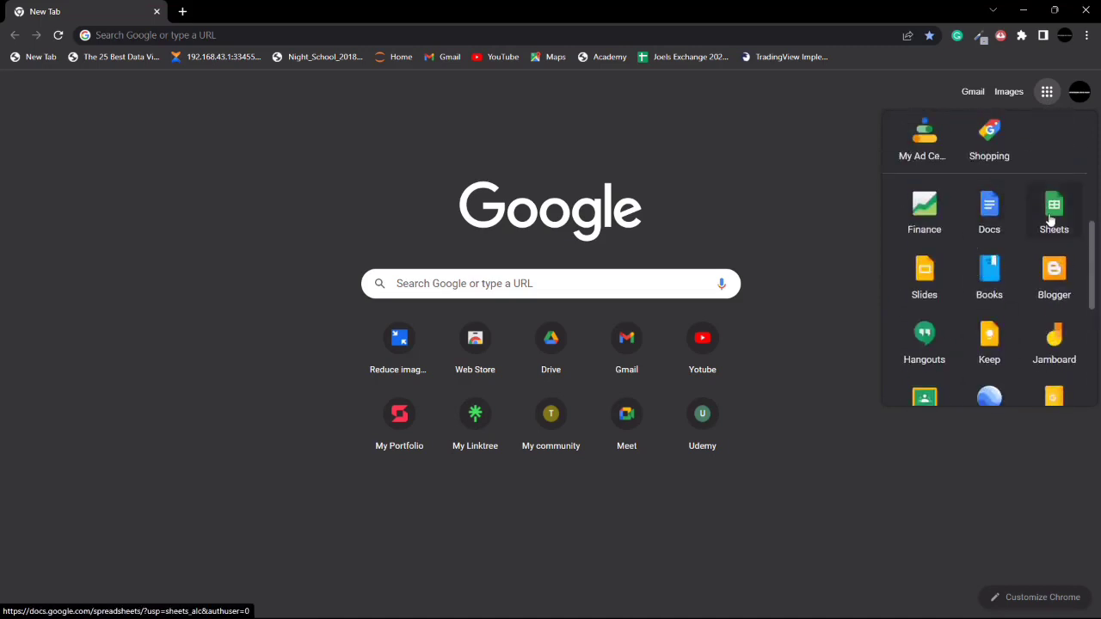
left_click_drag(1049, 221, 914, 150)
scroll(907, 237, "up", 2)
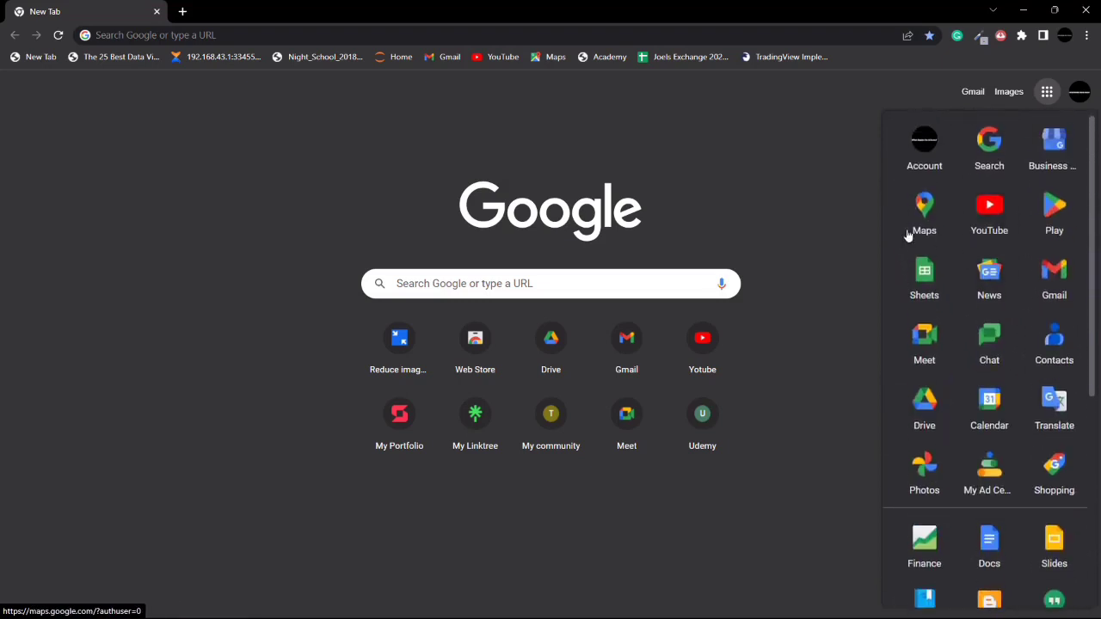
left_click_drag(929, 291, 940, 217)
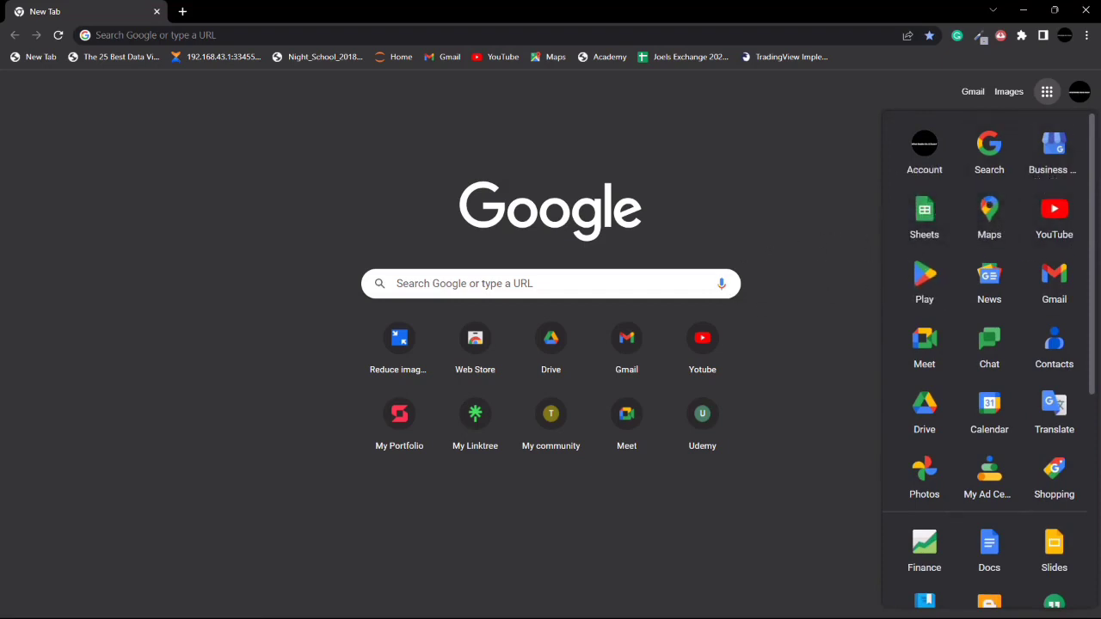
left_click(923, 221)
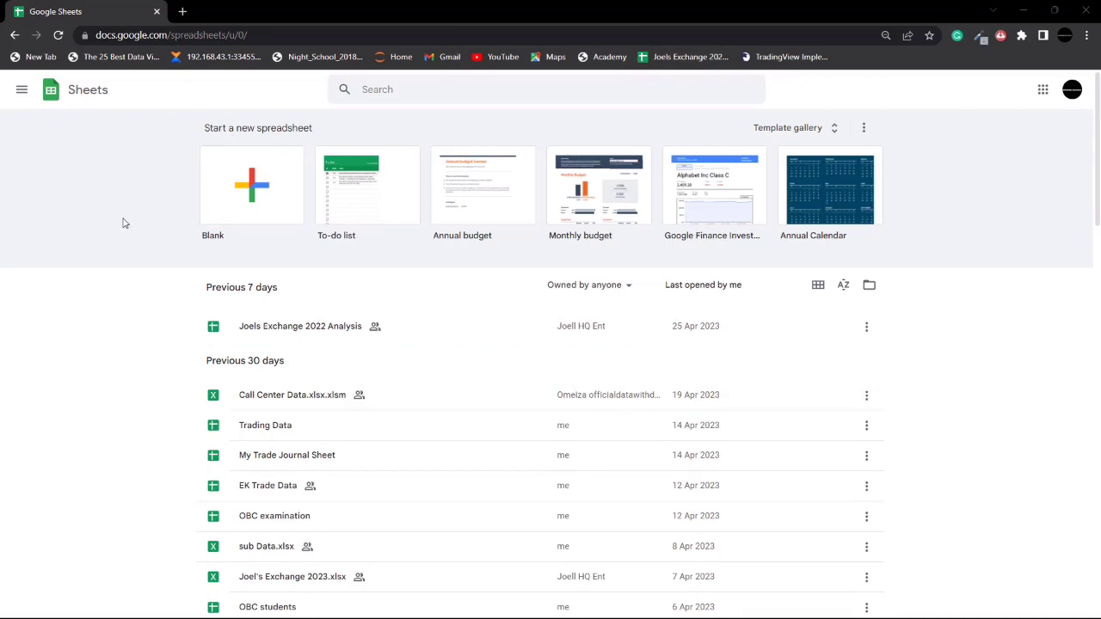
Step: Search the web for "sheets" in a new browser tab and open the Google Sheets sign-in result
left_click(182, 11)
left_click(221, 36)
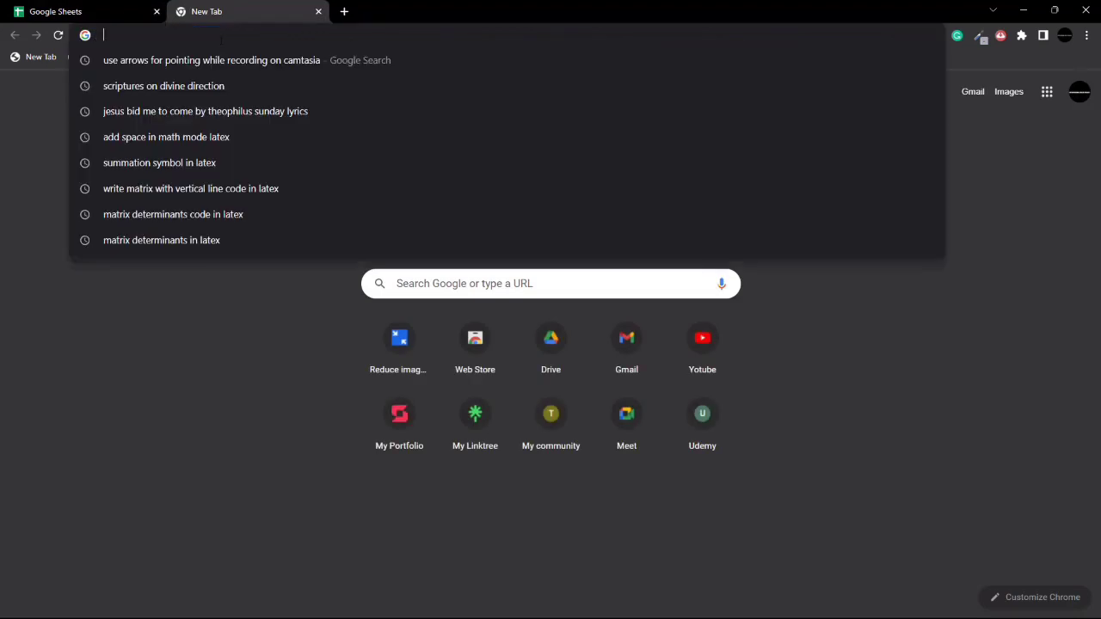
type("sheets")
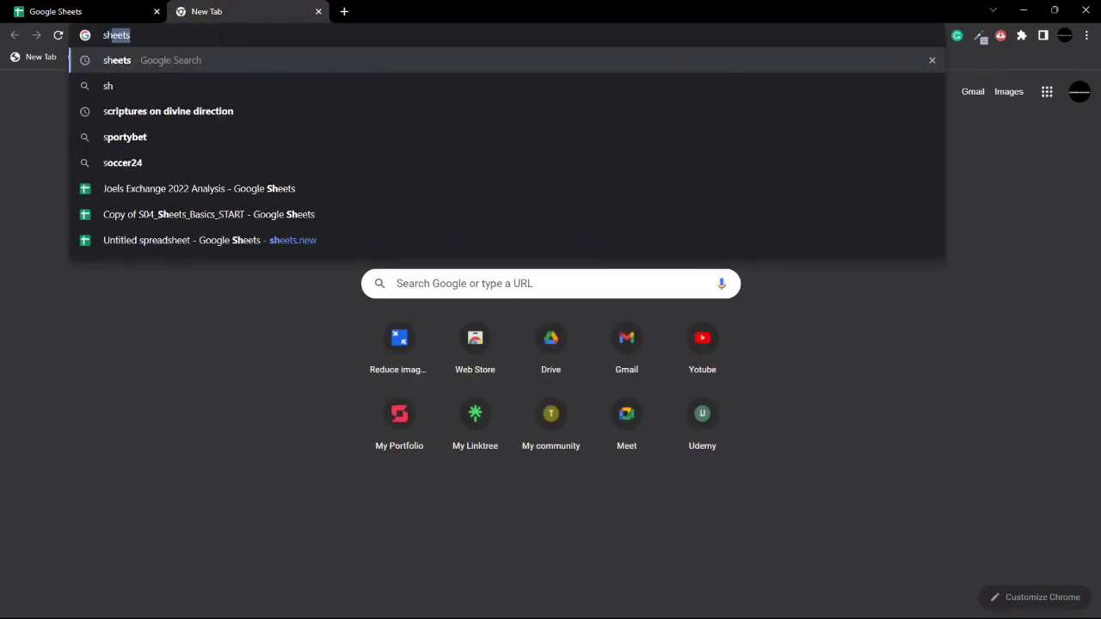
key("Return")
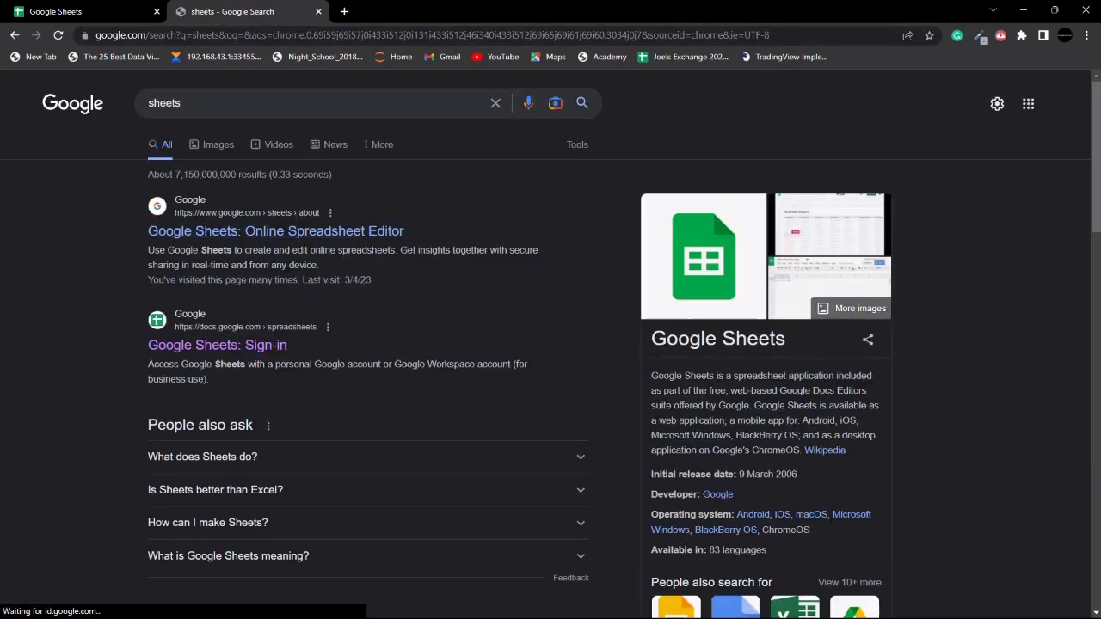
left_click(200, 348)
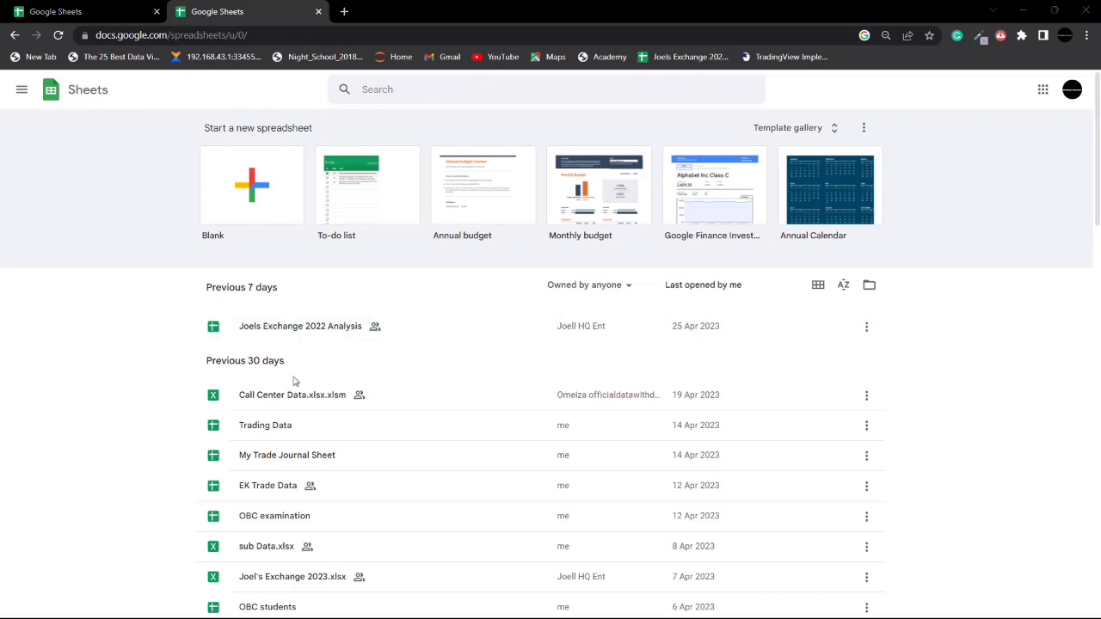
Step: Look through the list of recent spreadsheets and create a new blank spreadsheet
scroll(308, 338, "down", 1)
scroll(310, 344, "down", 6)
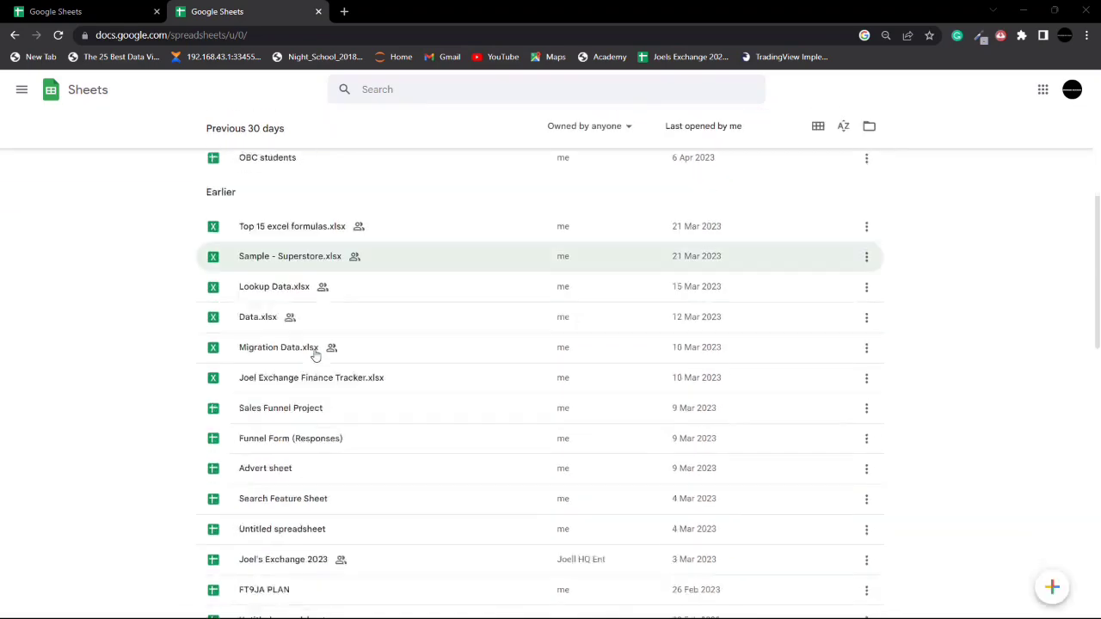
scroll(312, 356, "up", 3)
scroll(312, 356, "up", 3)
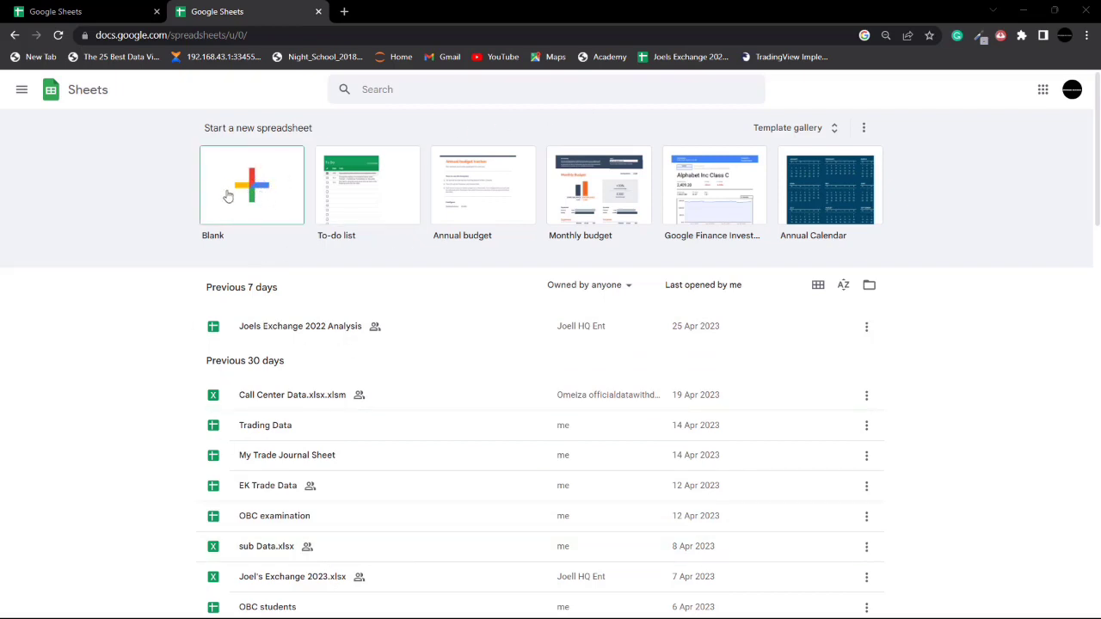
left_click(266, 189)
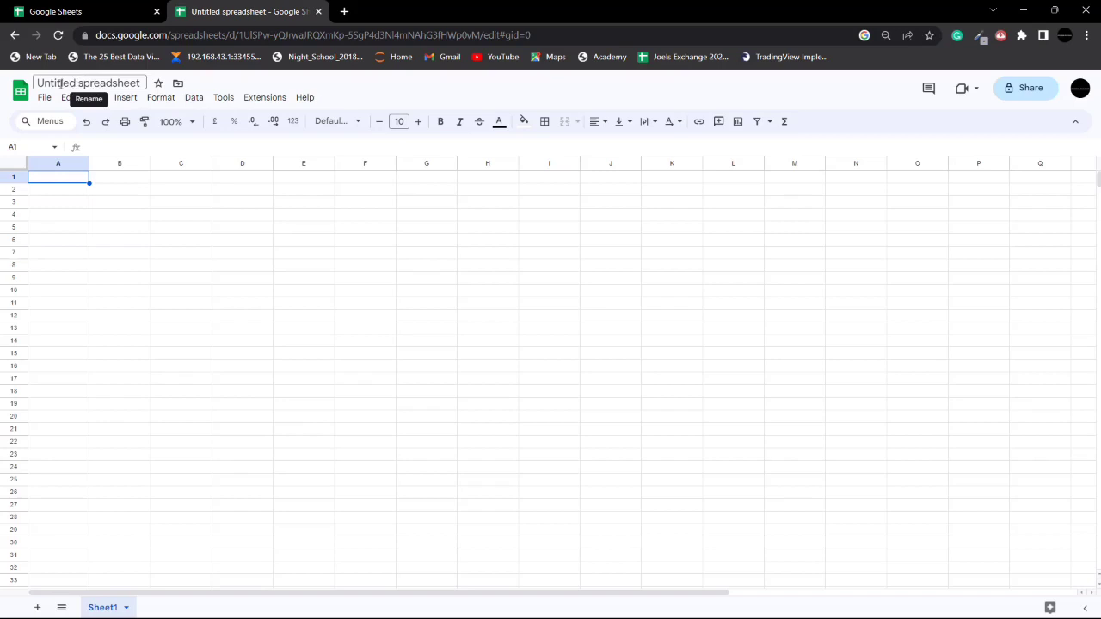
Step: Rename the untitled spreadsheet as "Google Sheet Tutorial"
left_click(144, 82)
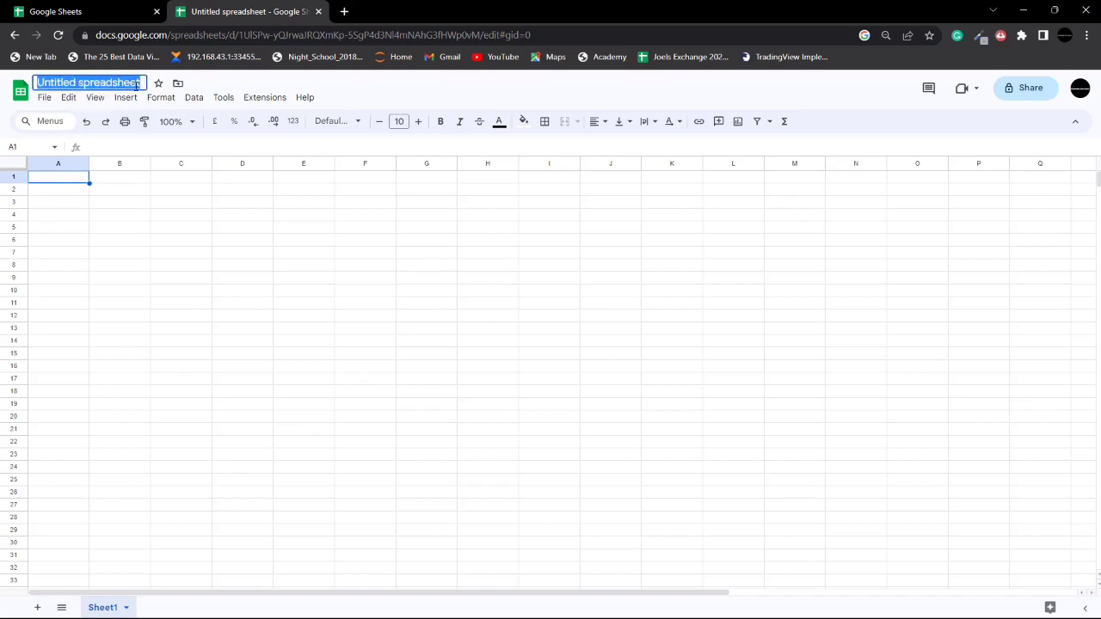
key("BackSpace")
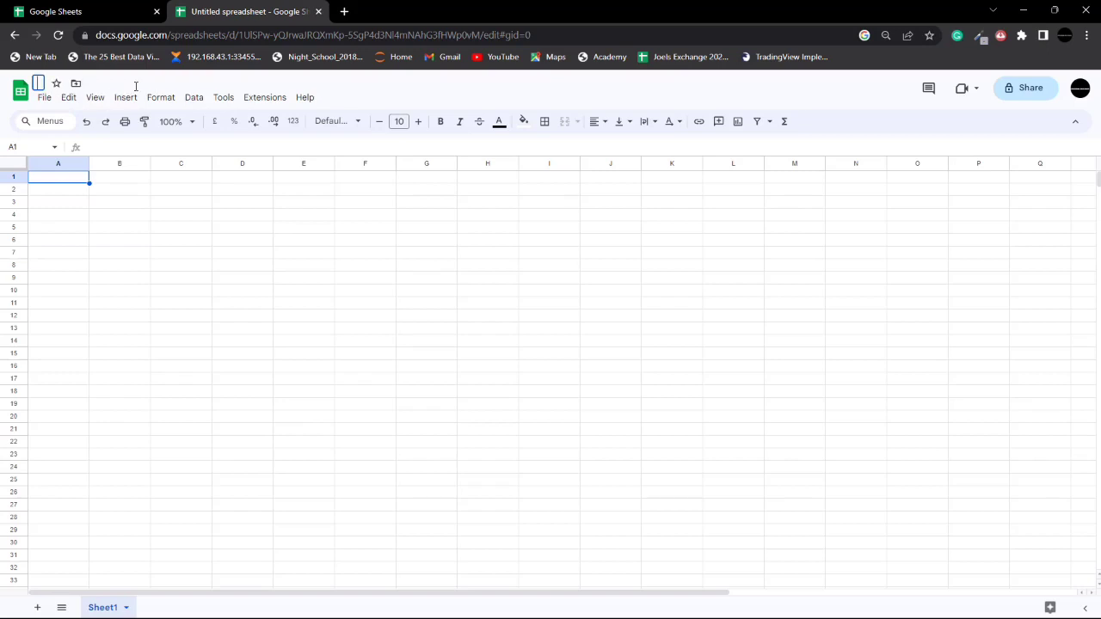
type("M")
key("BackSpace")
type("Google Ho")
key("BackSpace")
key("BackSpace")
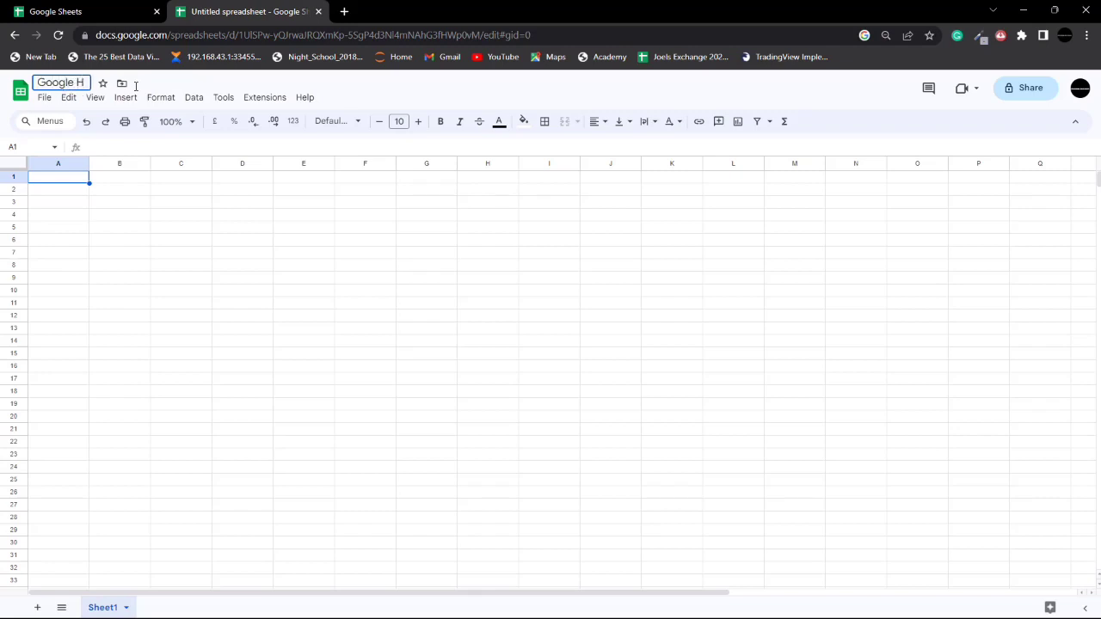
type("Sheet Tutorial")
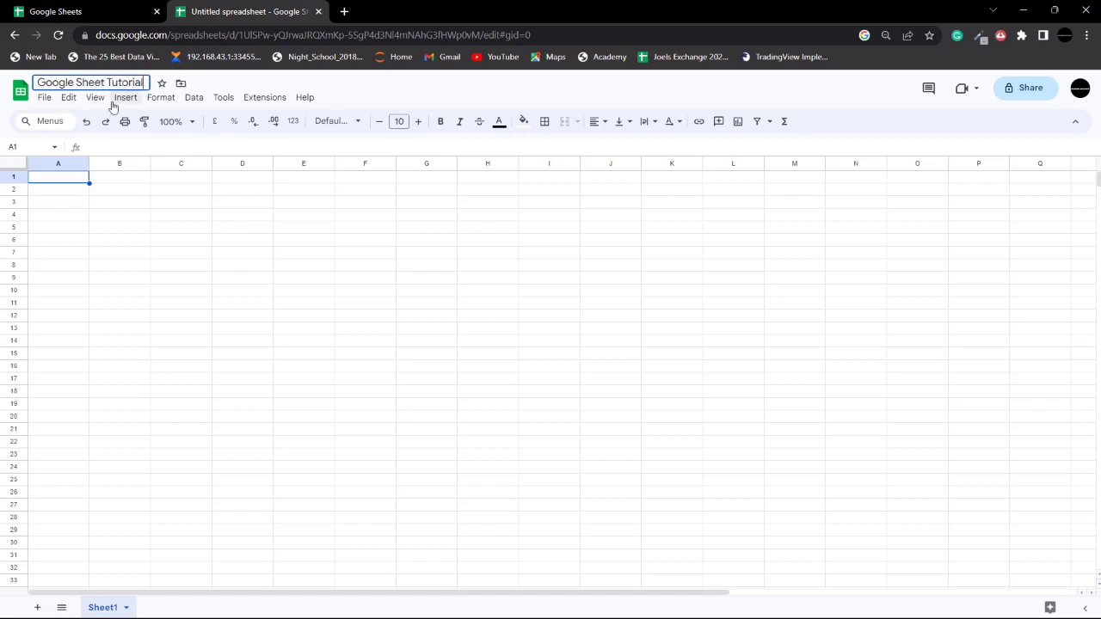
left_click(106, 223)
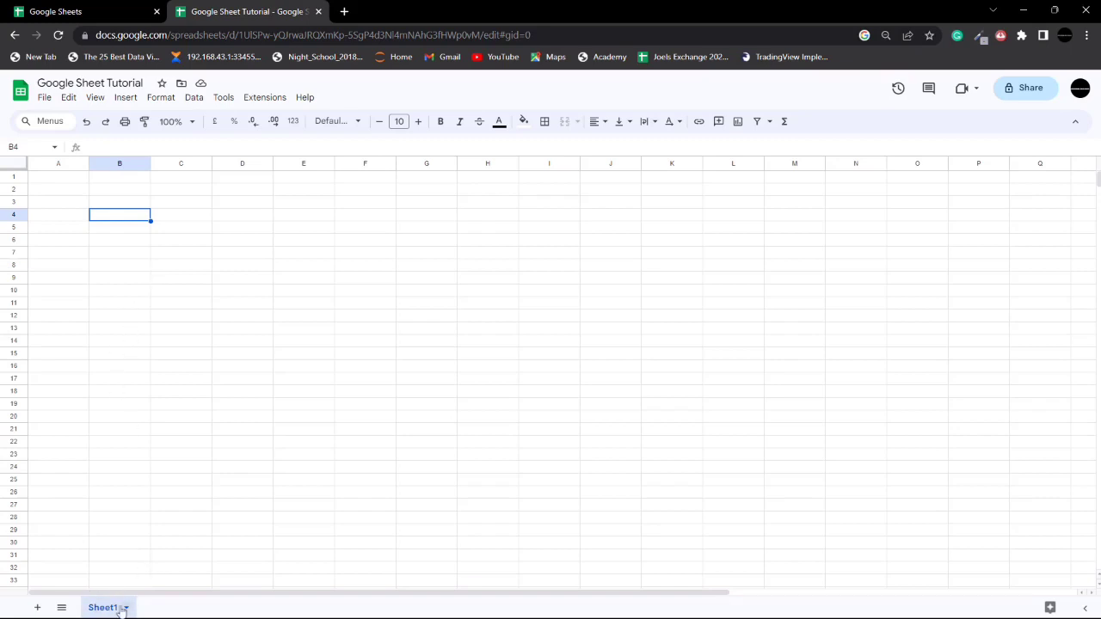
Step: Rename the worksheet Sheet1 as "My First sheet"
scroll(93, 577, "down", 1)
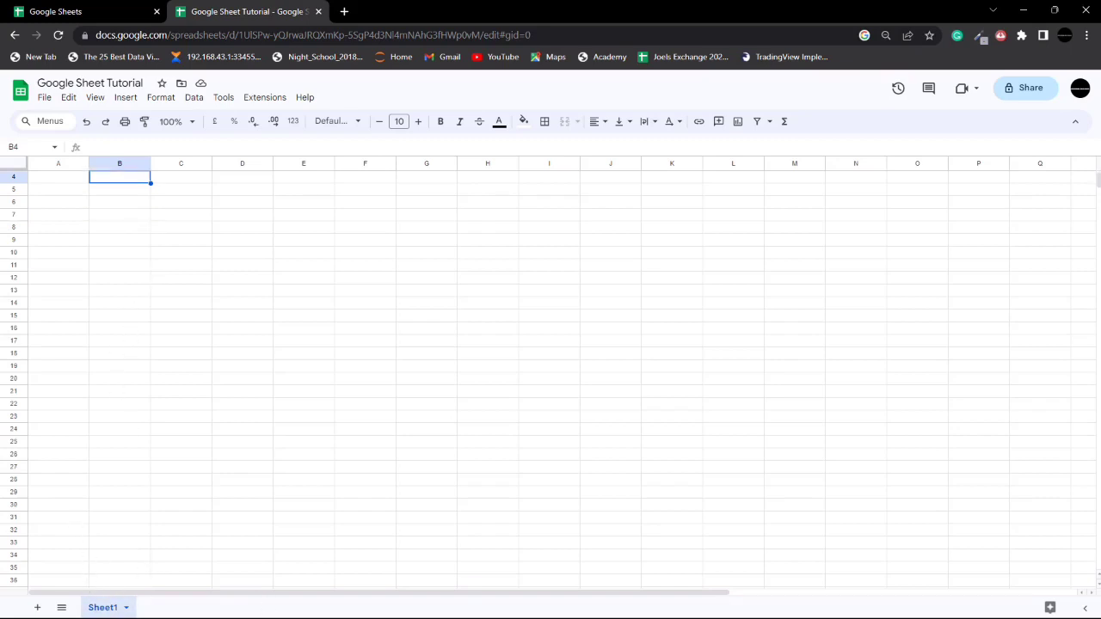
double_click(113, 610)
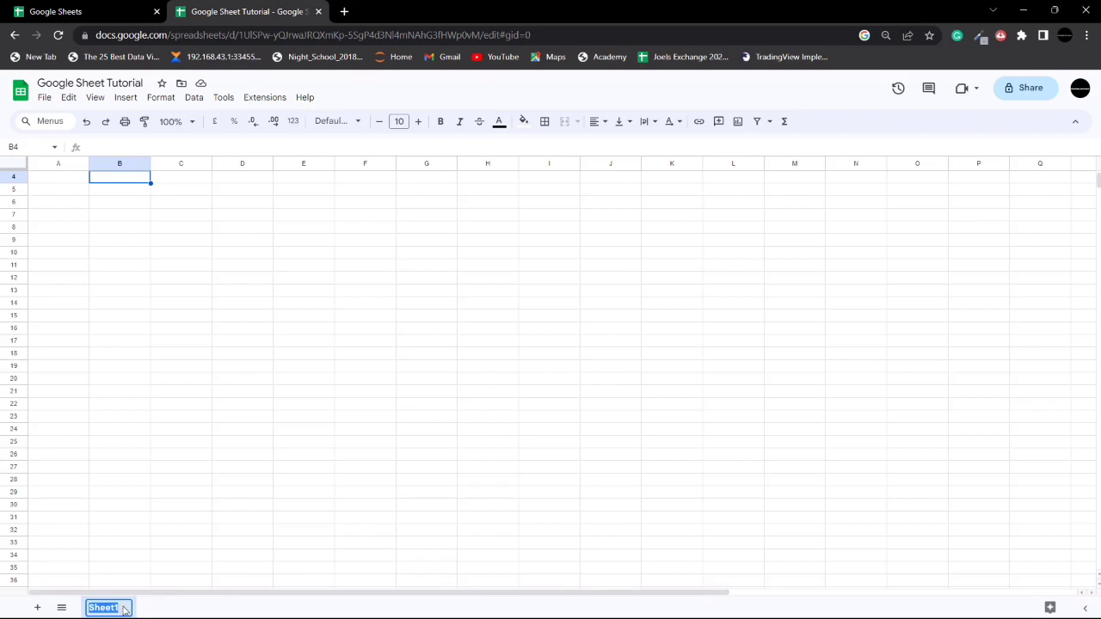
key("BackSpace")
type("My Fist")
key("BackSpace")
key("BackSpace")
type("rst sheet")
key("Return")
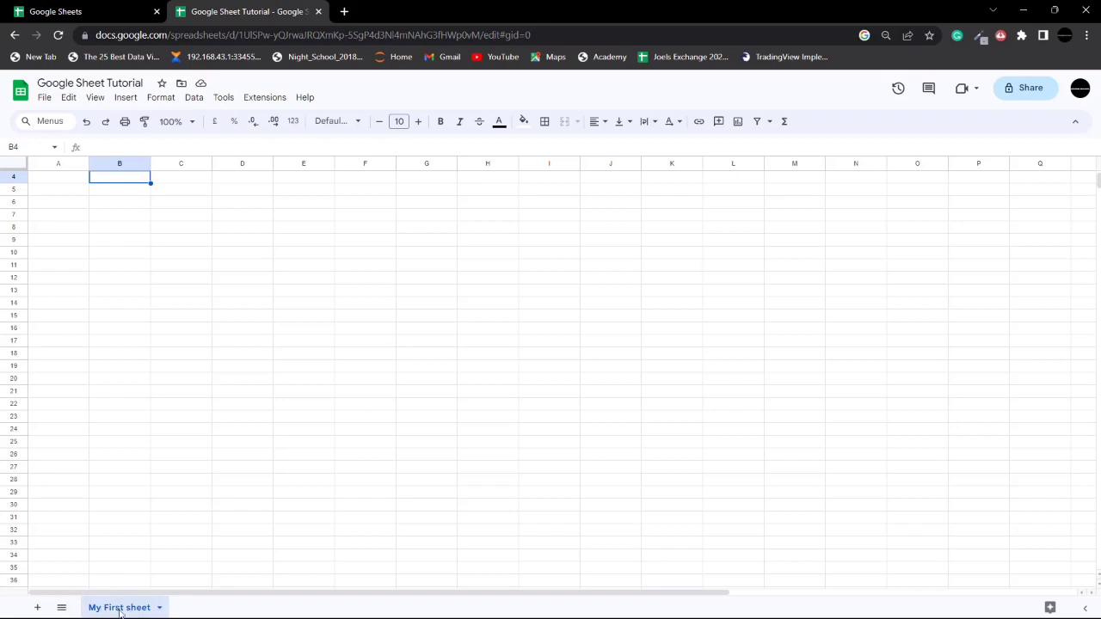
Step: Add a second worksheet to the spreadsheet
left_click(38, 608)
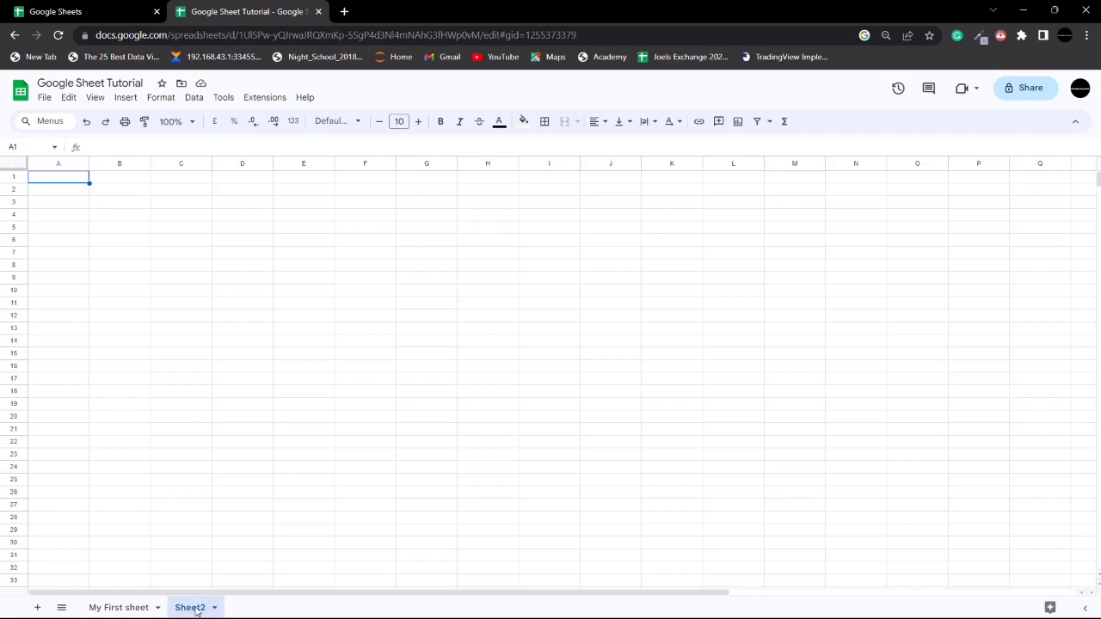
double_click(197, 610)
Step: Move My First sheet behind Sheet2, and restore the original order by moving Sheet2 back to the end
left_click(110, 611)
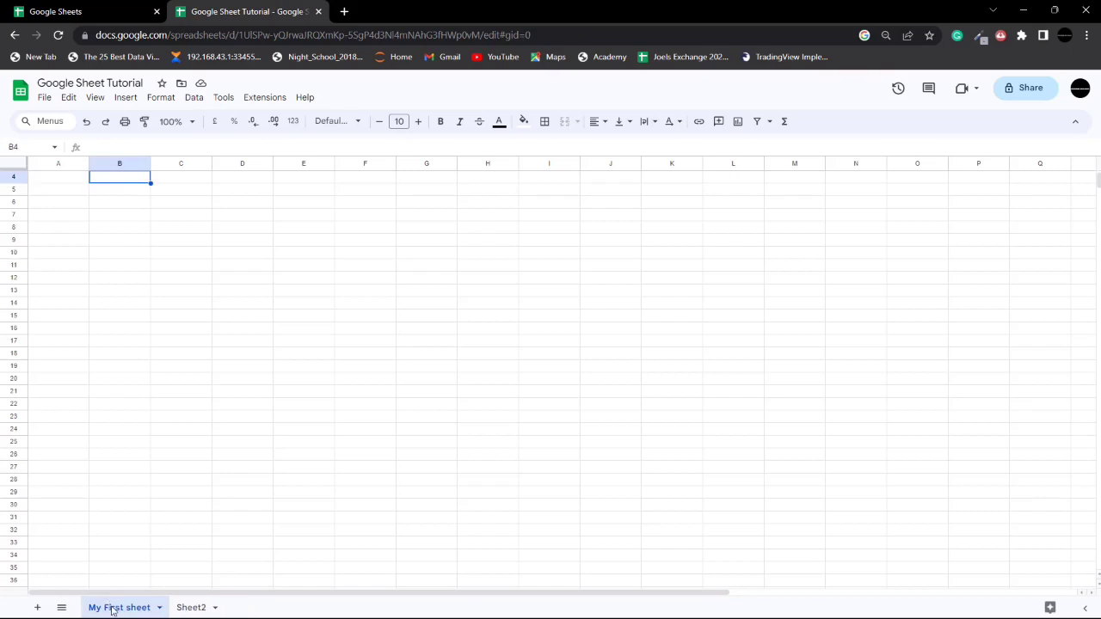
left_click_drag(111, 610, 179, 612)
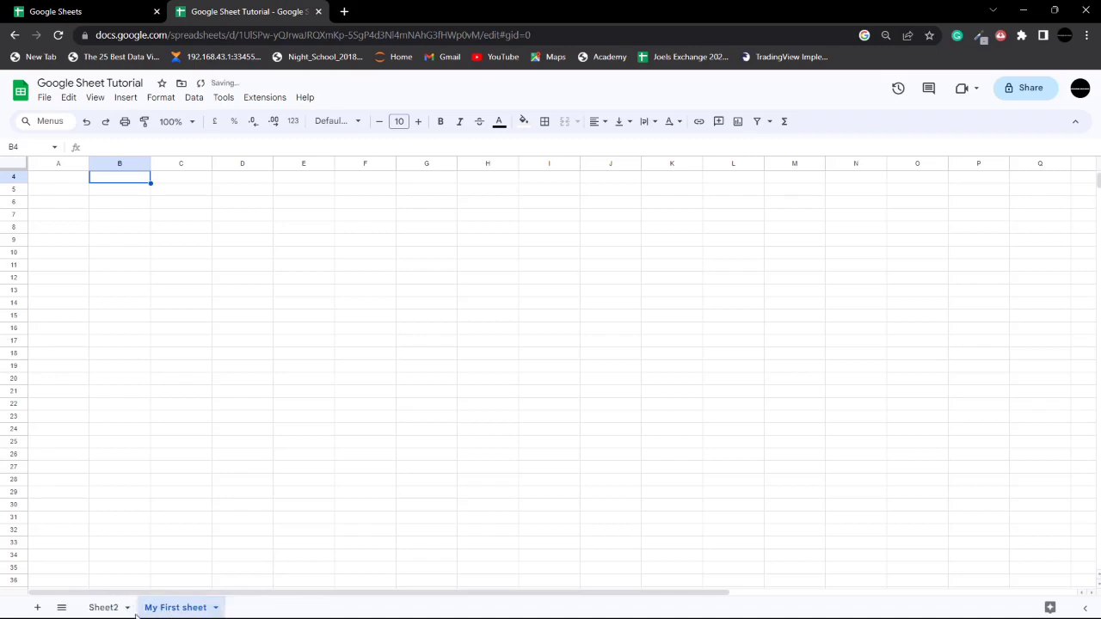
left_click_drag(107, 608, 172, 611)
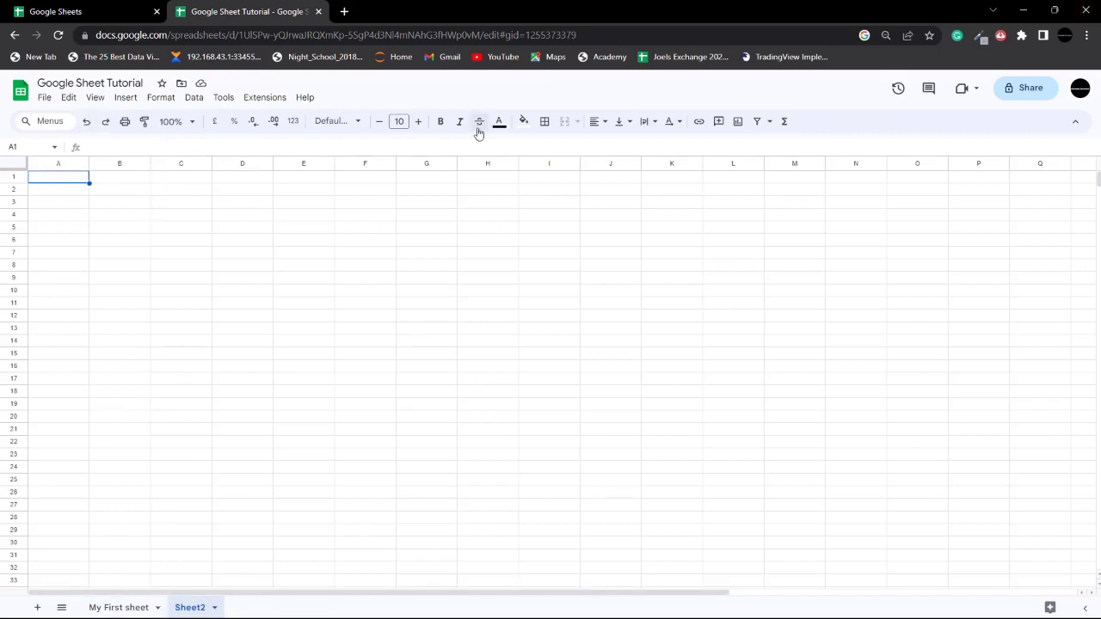
Step: Select cells A1, A2, A3 and A4 of Sheet2 one after another
left_click(60, 176)
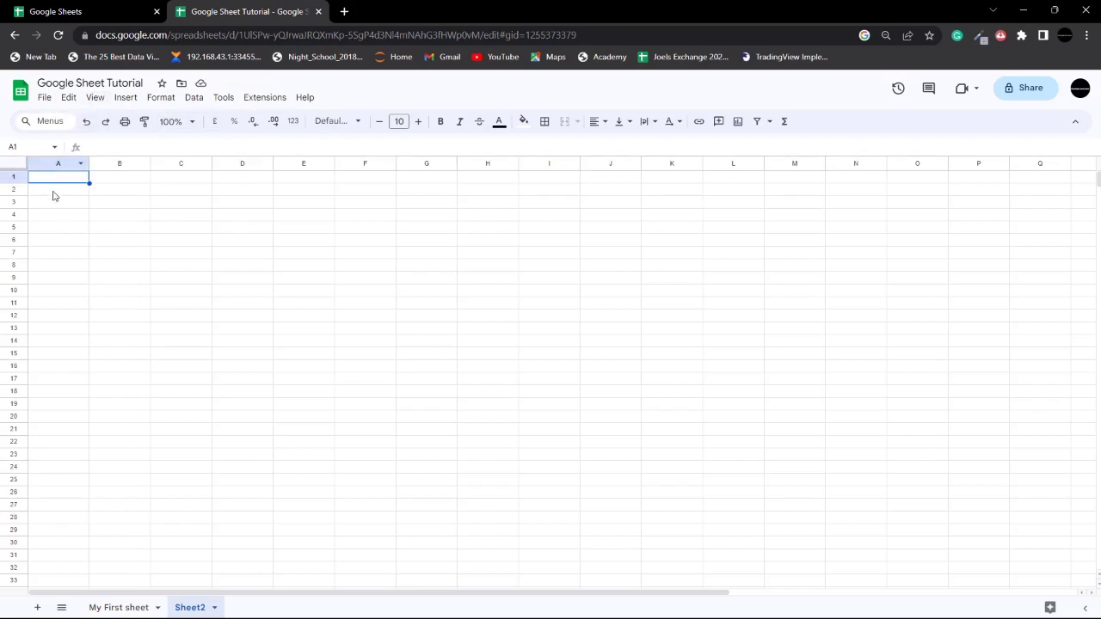
left_click(53, 191)
left_click(59, 203)
left_click(55, 216)
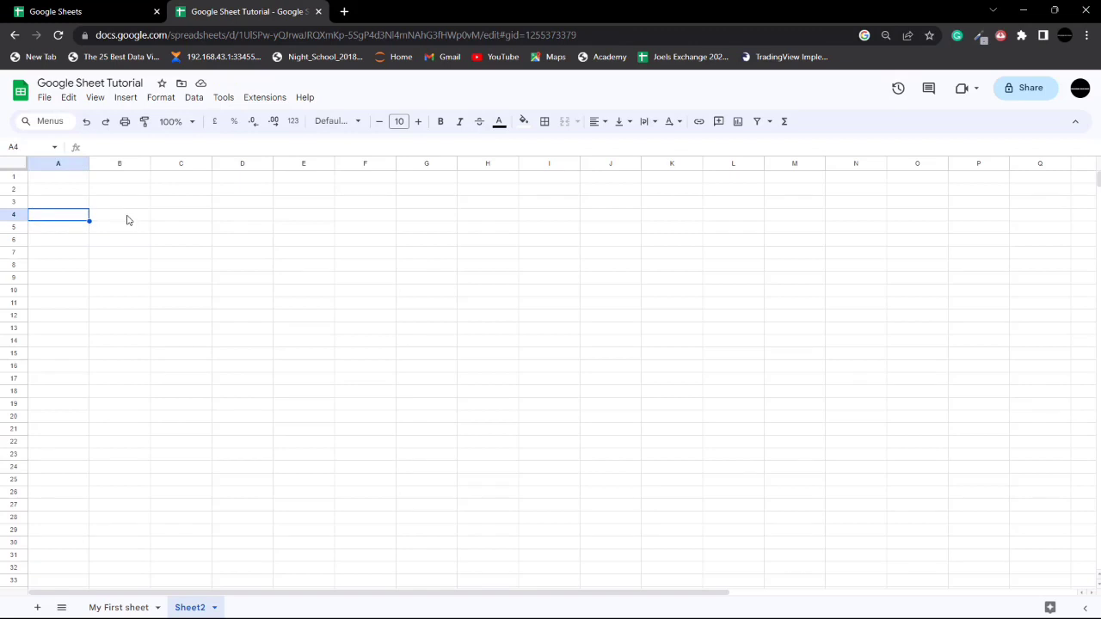
Step: Select each whole column from A to F of Sheet2 in turn
left_click(55, 165)
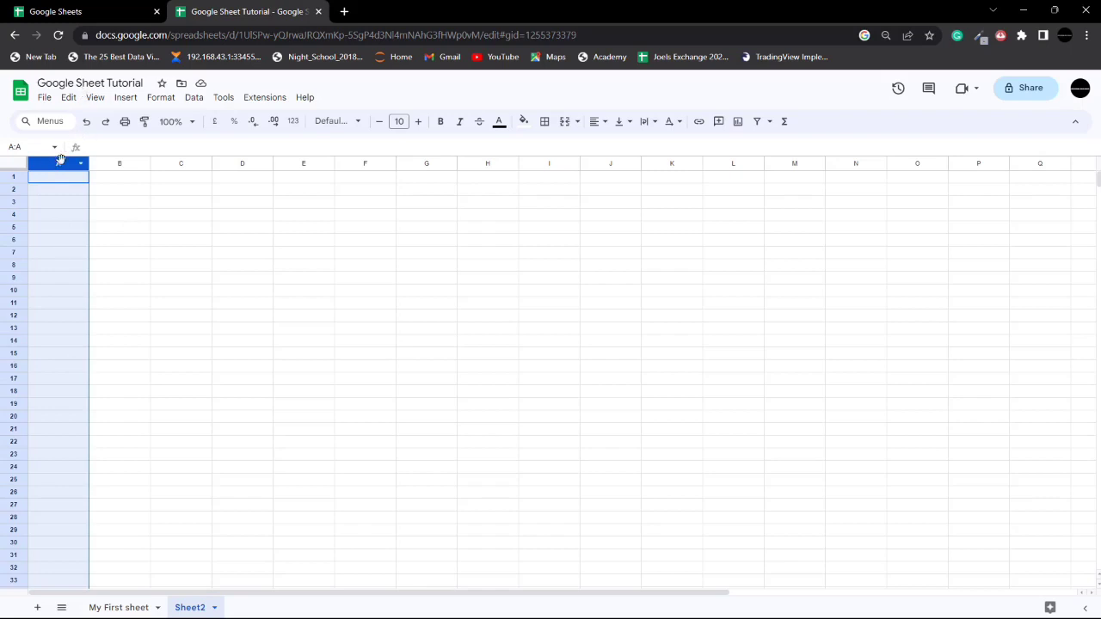
left_click(121, 165)
left_click(164, 166)
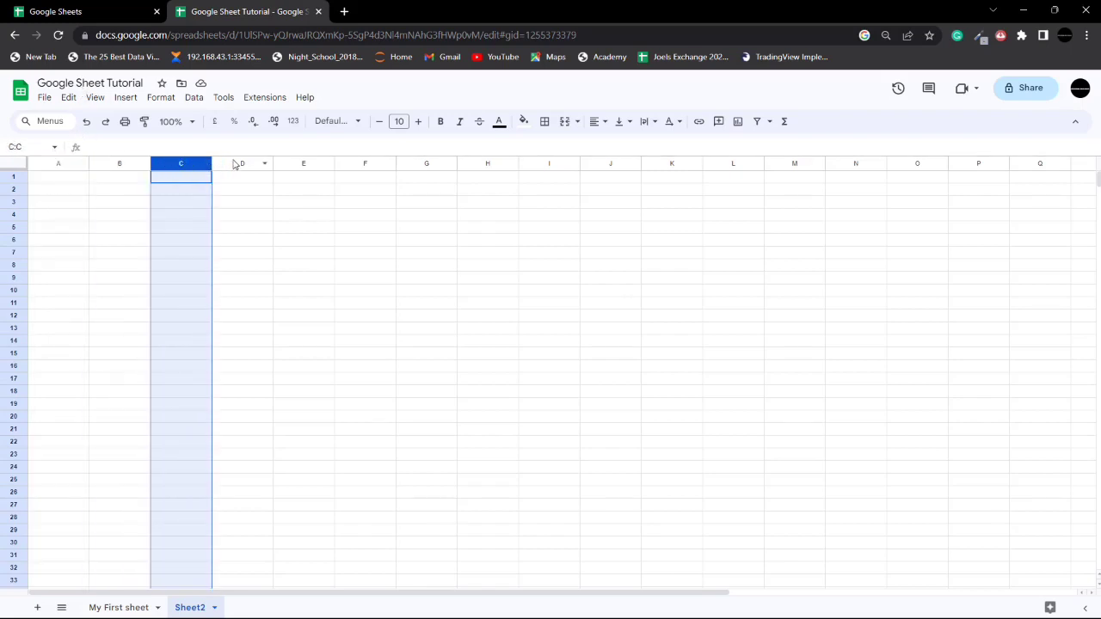
left_click(240, 164)
left_click(301, 164)
left_click(365, 164)
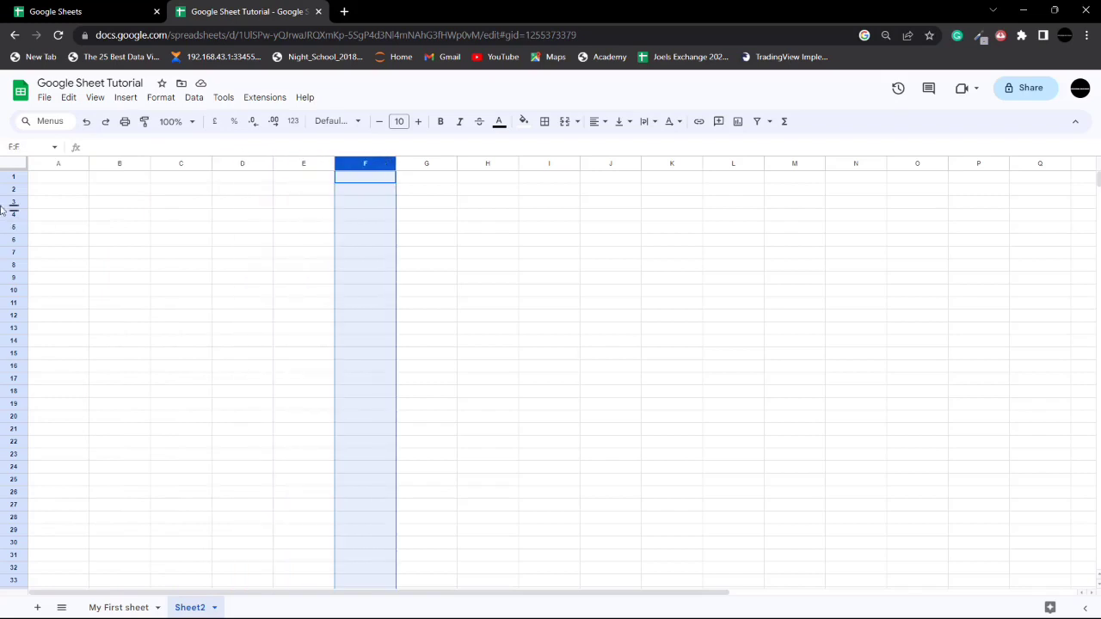
Step: Select each whole row from 1 to 5 of Sheet2 in turn
left_click(9, 177)
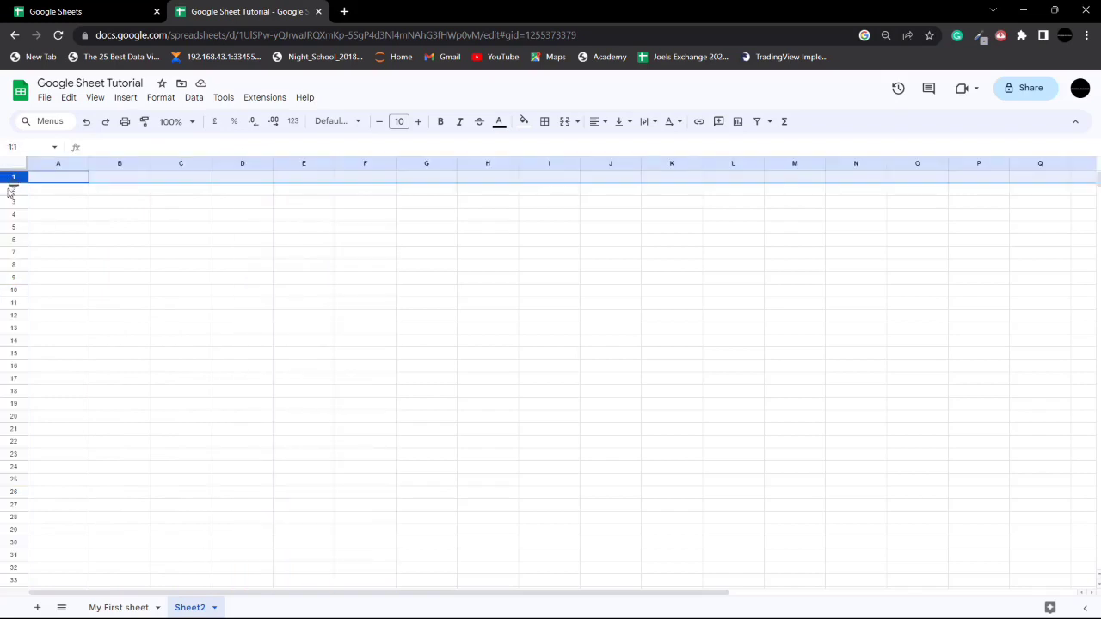
left_click(10, 190)
left_click(10, 202)
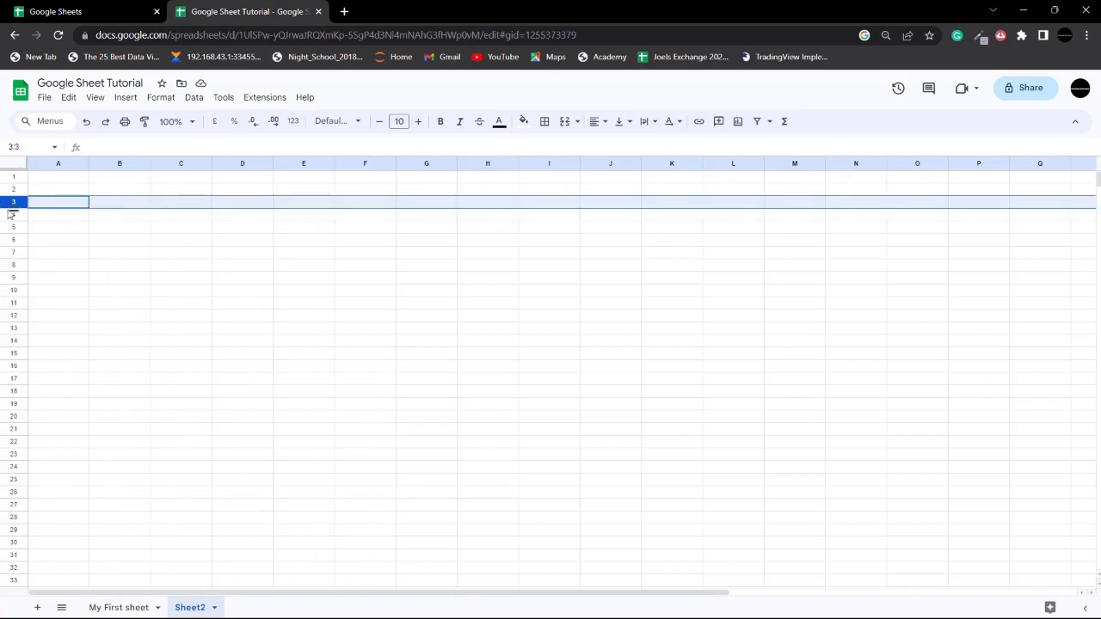
left_click(10, 213)
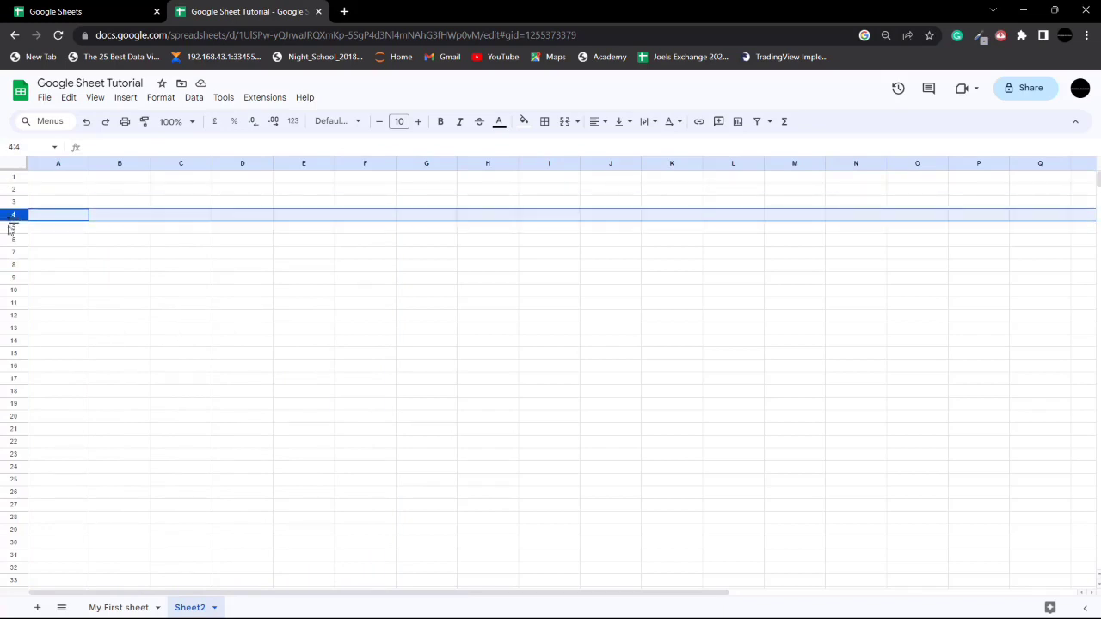
left_click(11, 227)
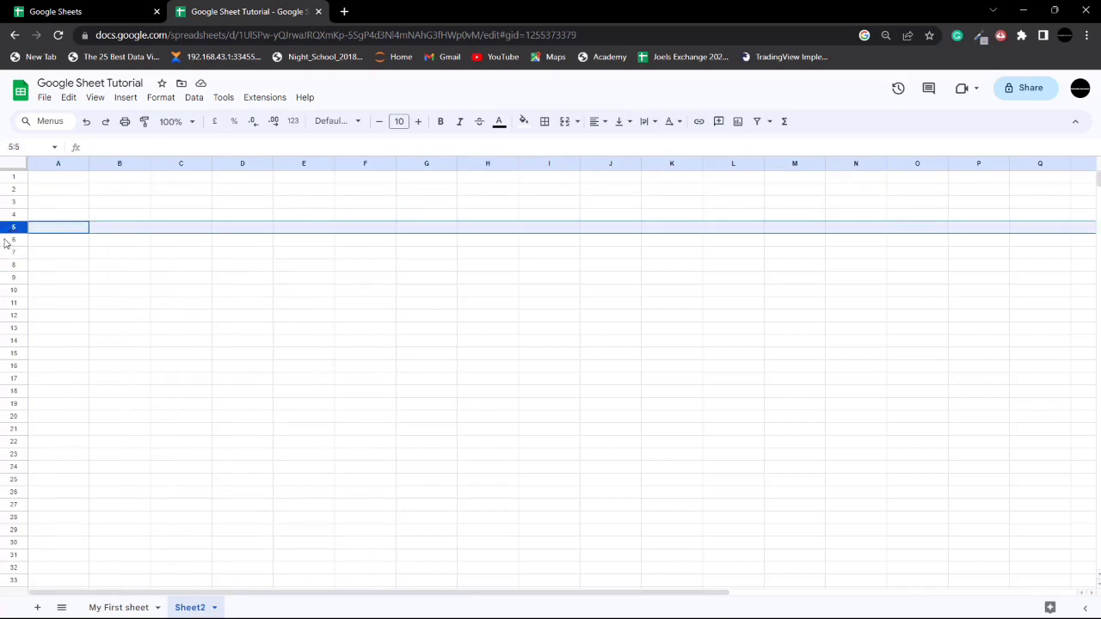
Step: Select rows 6, 7 and 5 of Sheet2 in turn, followed by cells A1, B1 and A2
left_click(10, 240)
left_click(9, 252)
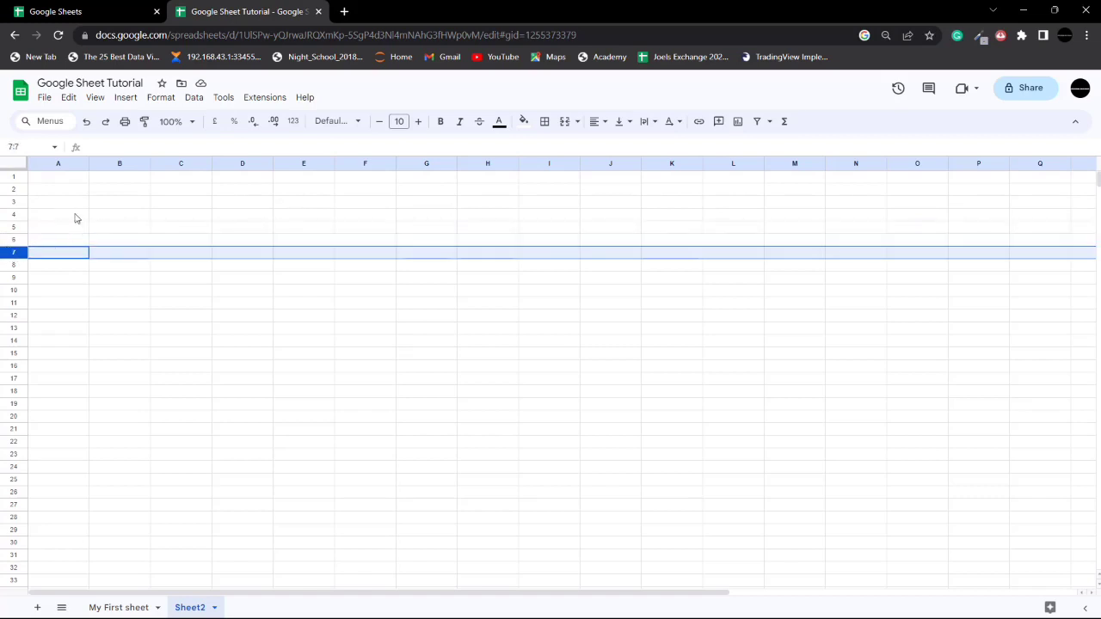
left_click(4, 227)
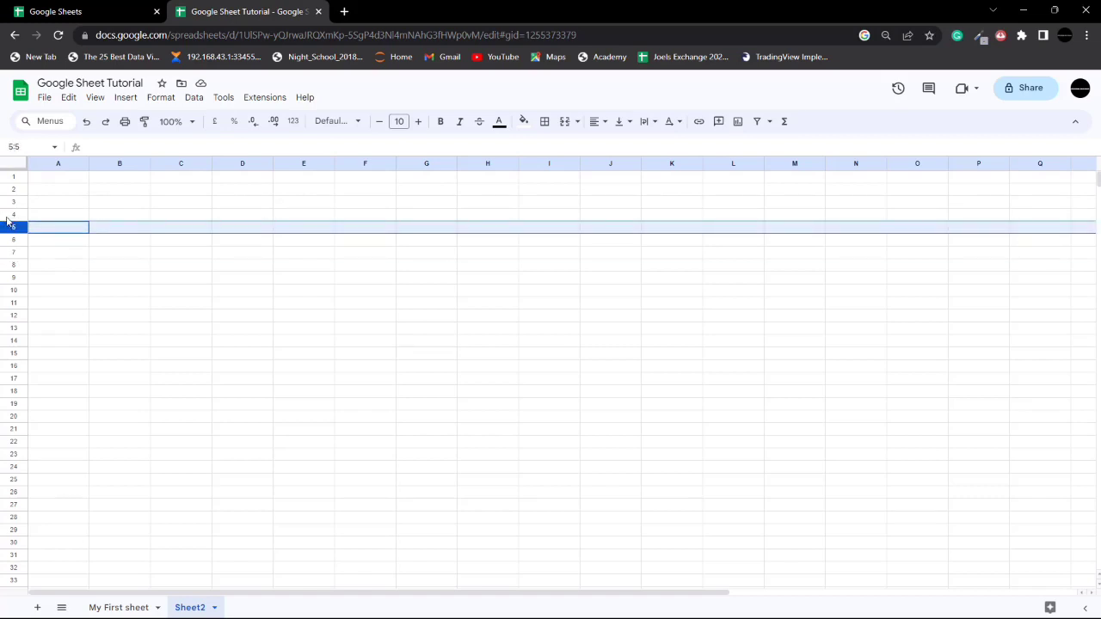
left_click(62, 179)
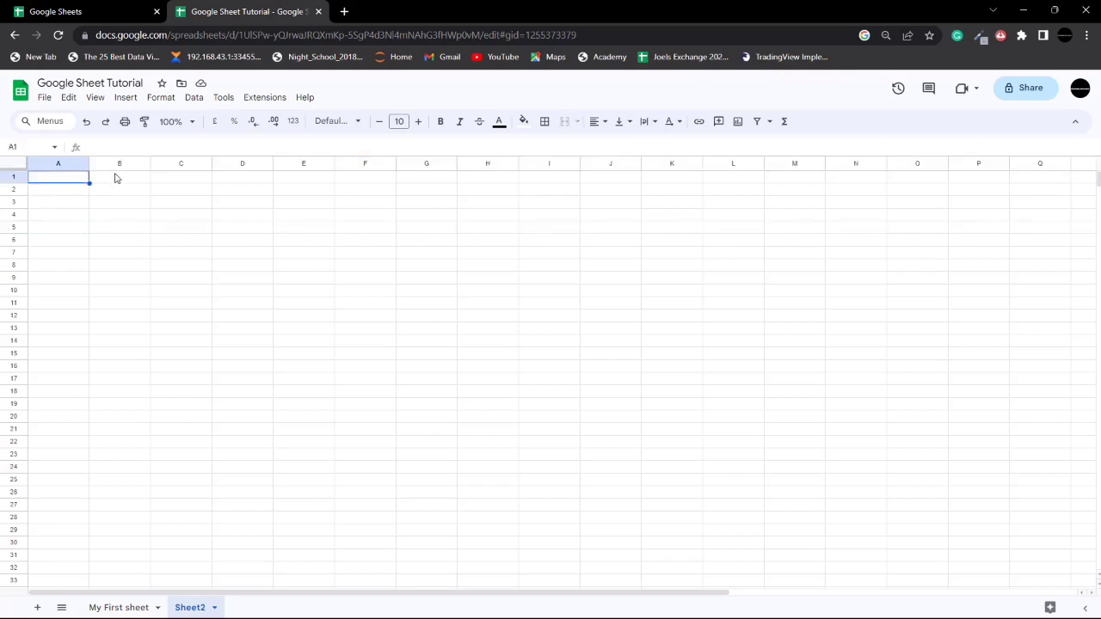
left_click(117, 178)
left_click(43, 191)
Step: Enter the text "My first work" in cell A1 of Sheet2
left_click(56, 178)
type("gh")
key("BackSpace")
key("BackSpace")
key("BackSpace")
key("BackSpace")
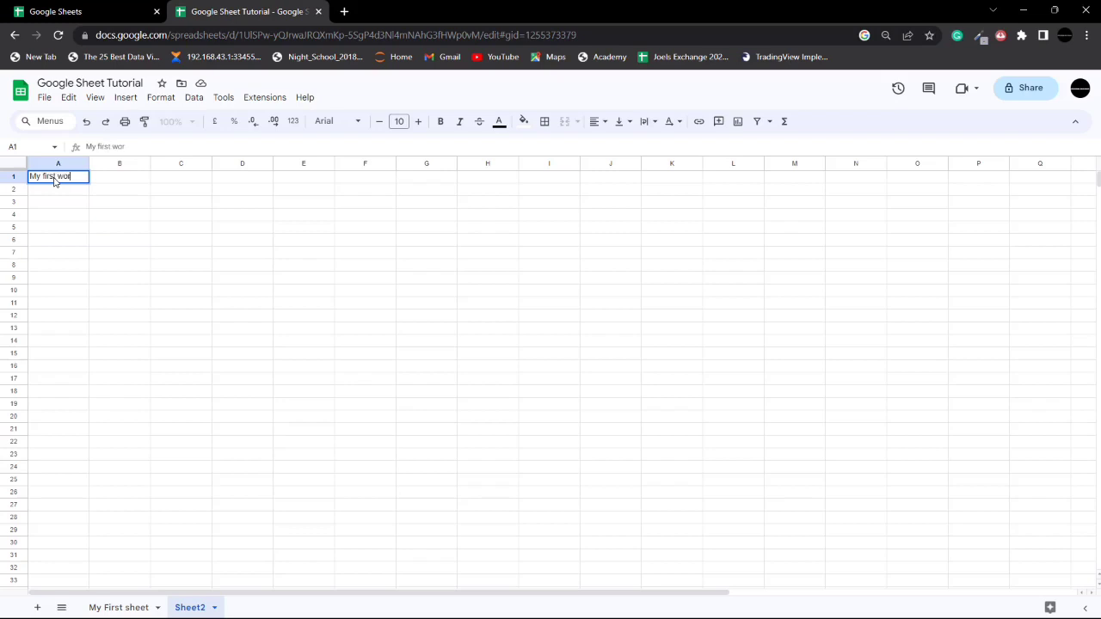
key("Return")
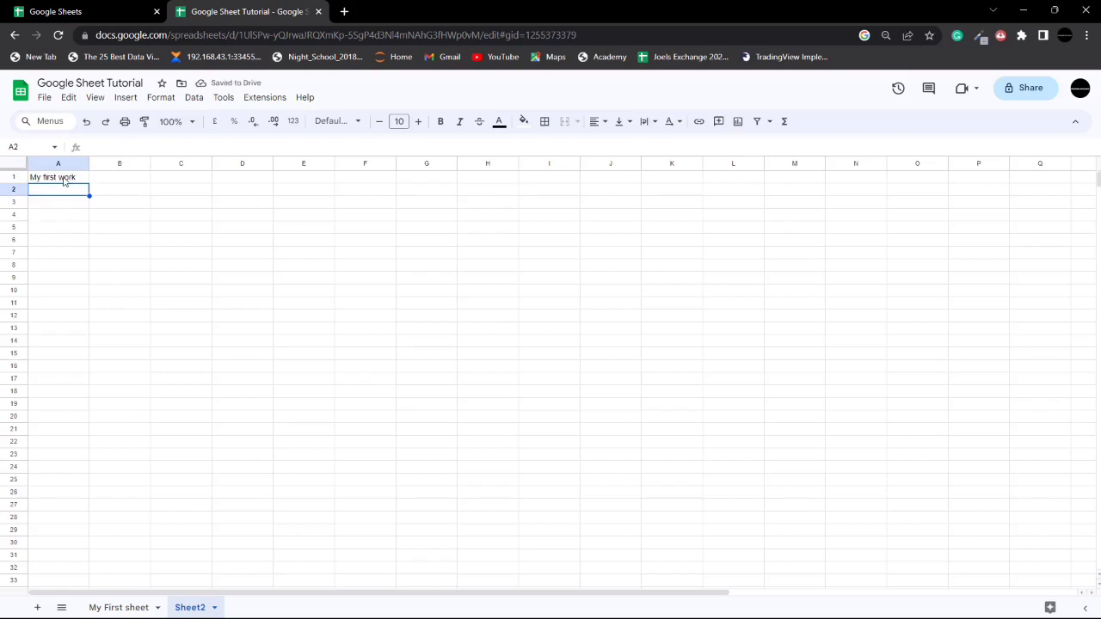
Step: Overwrite the content of cell A1 with the text "eetthhg"
left_click(60, 180)
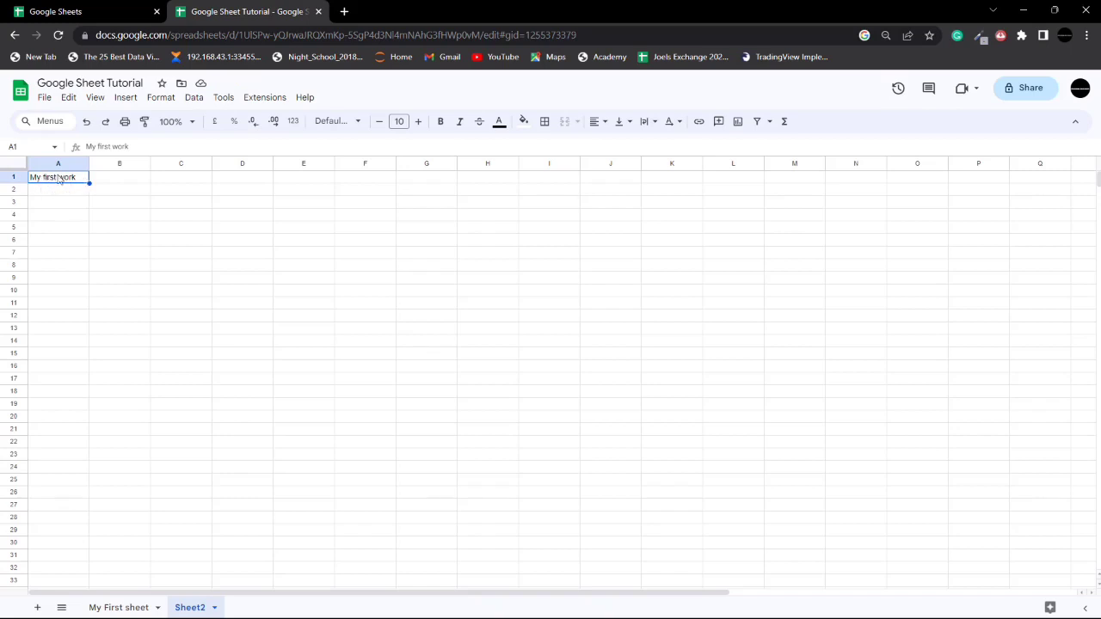
type("eethng")
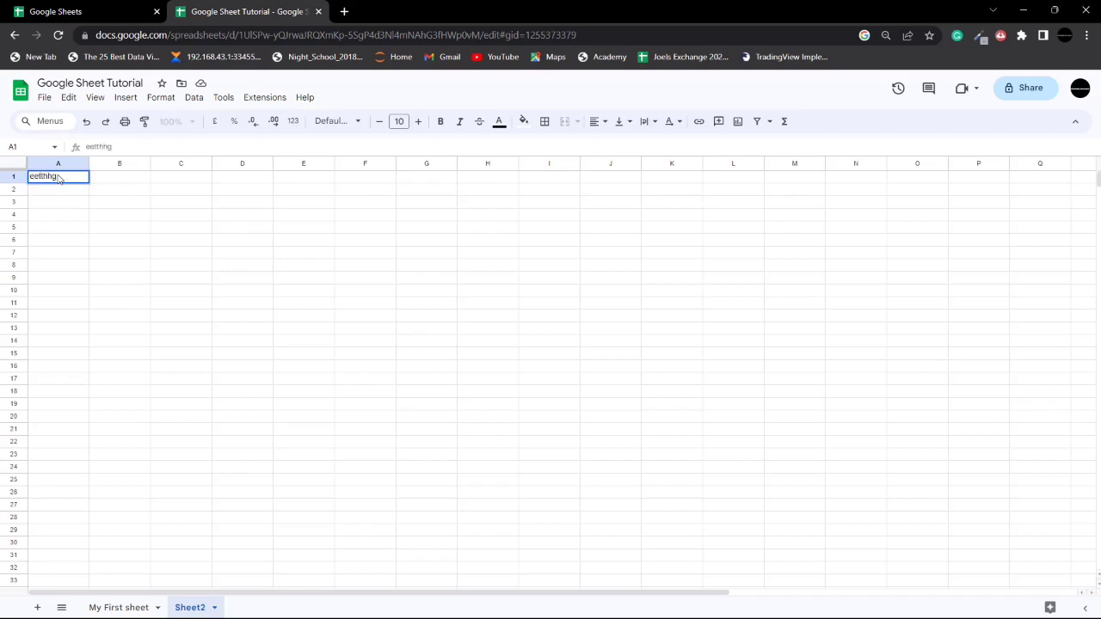
left_click(55, 215)
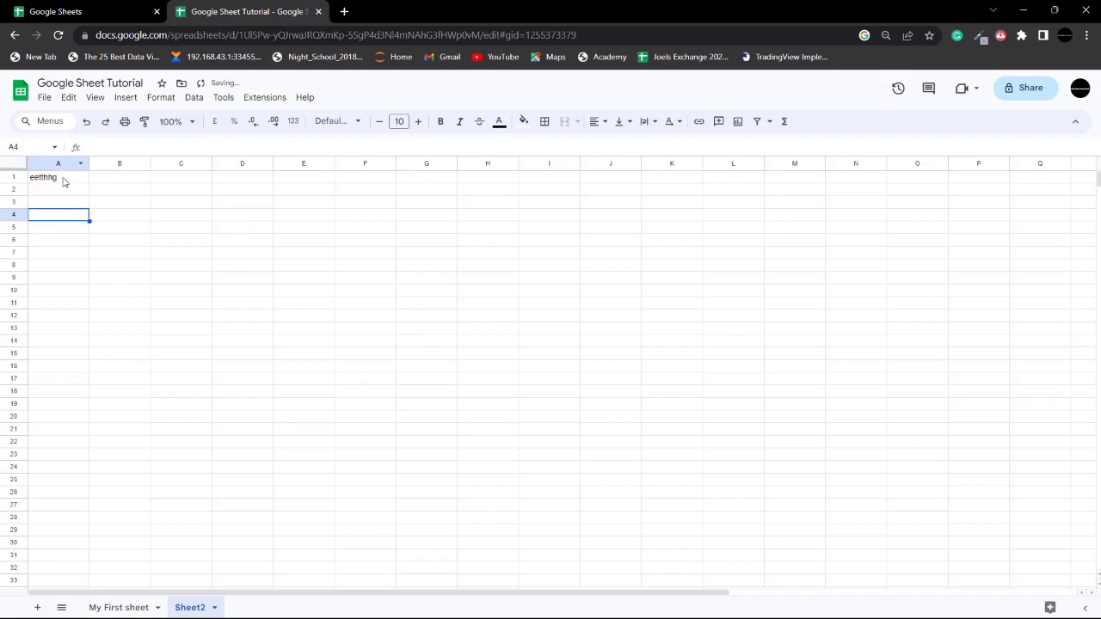
Step: Edit cell A1 in place and append " hhdad" to its existing text
left_click(63, 182)
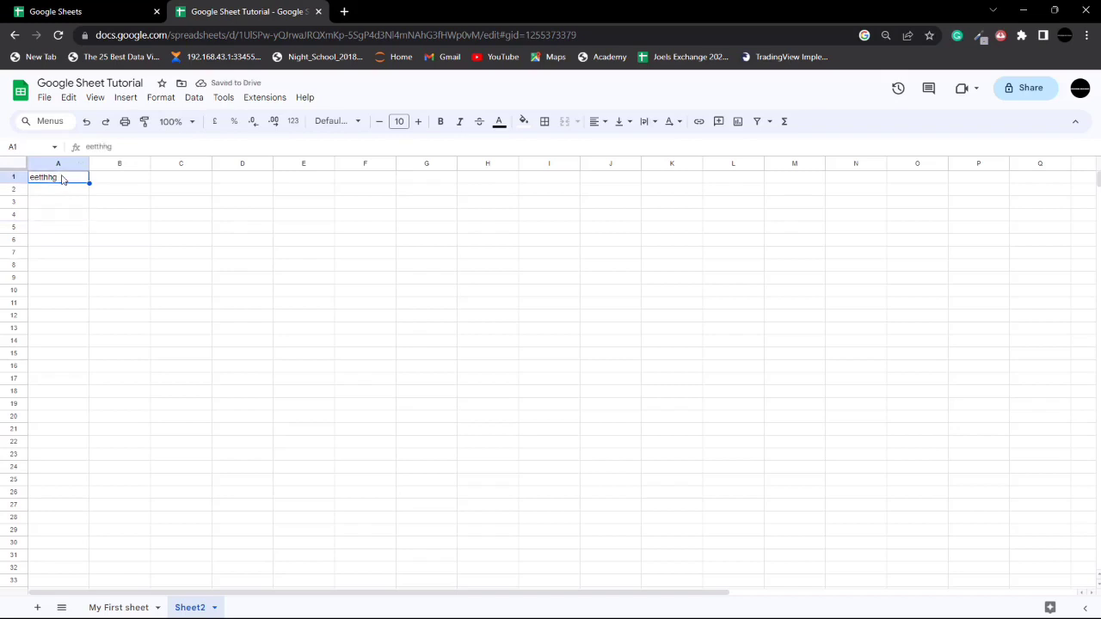
double_click(62, 176)
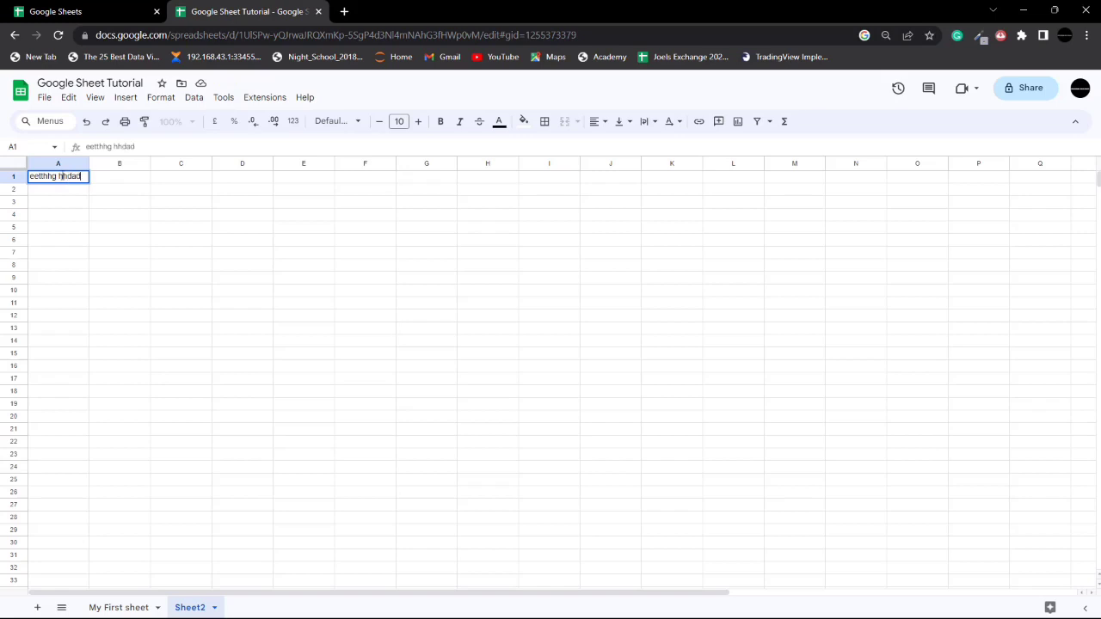
key("Return")
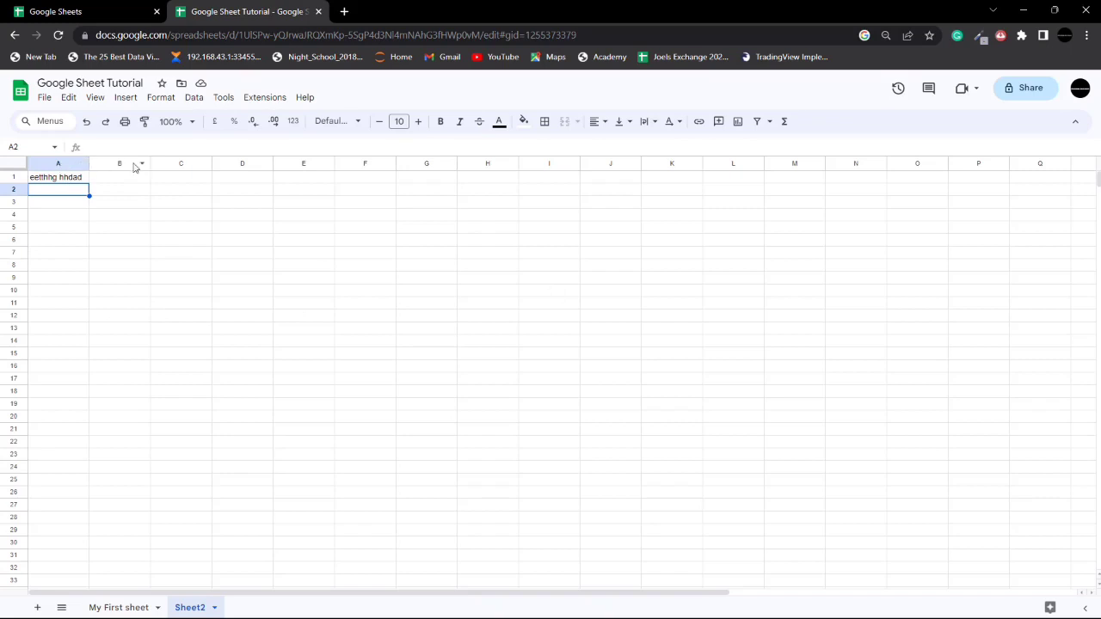
Step: Review the actions available for the whole of column A, dismiss them without choosing any, and select cell A1
left_click(135, 167)
left_click(56, 165)
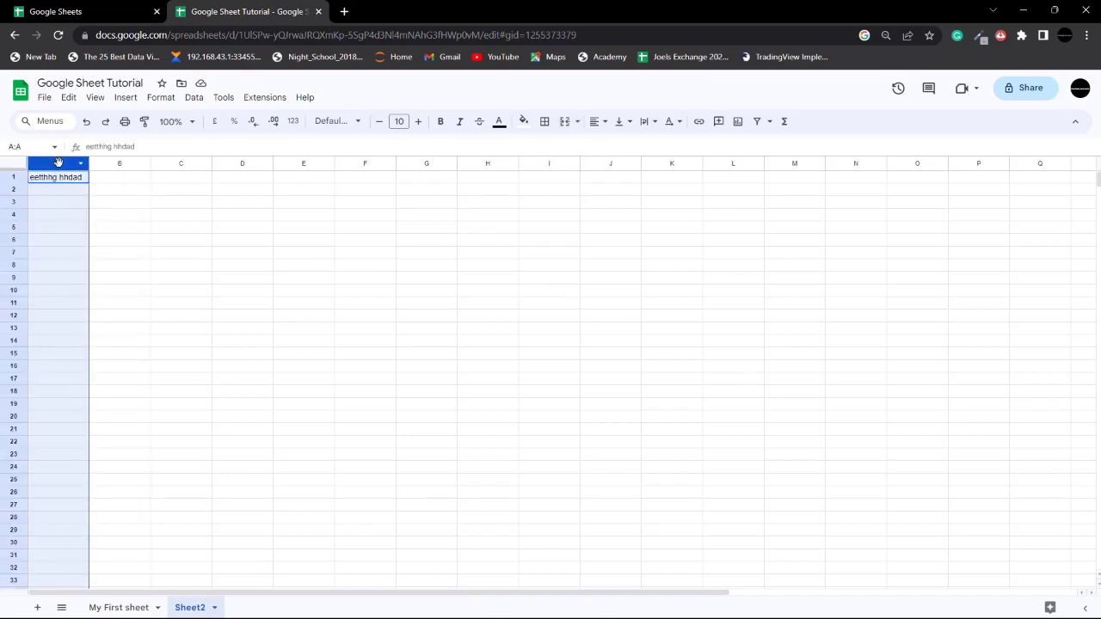
right_click(59, 164)
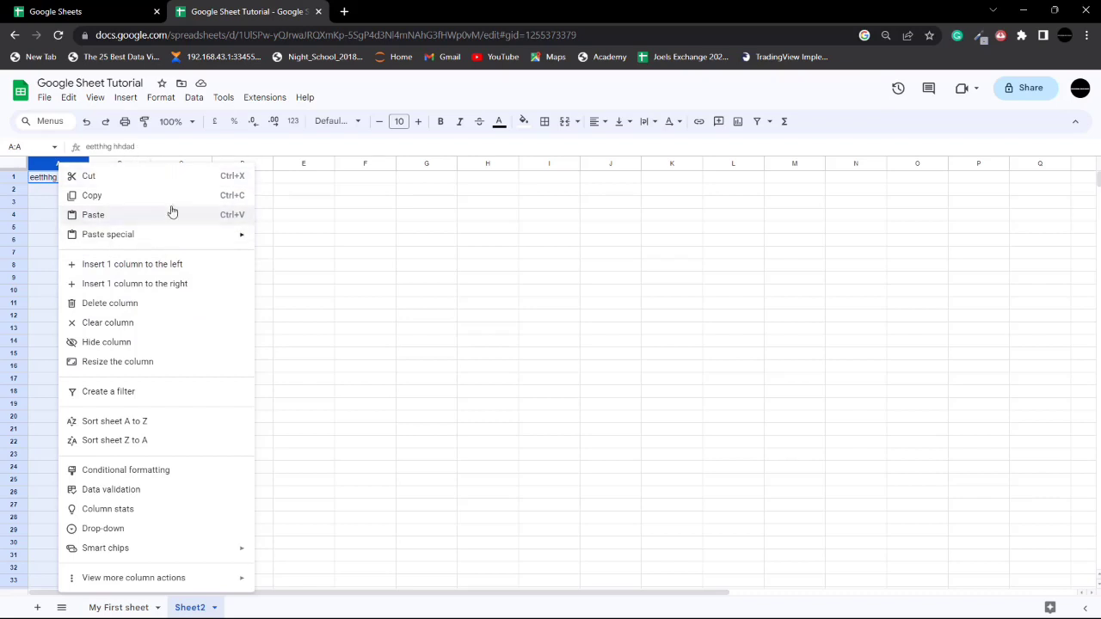
mouse_move(84, 241)
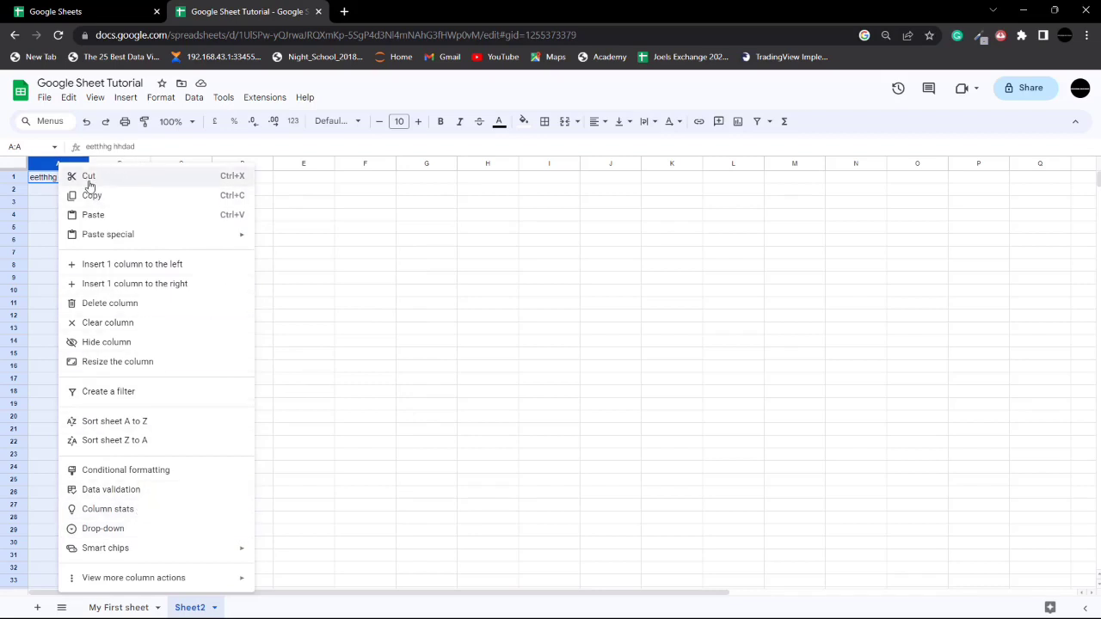
left_click(301, 192)
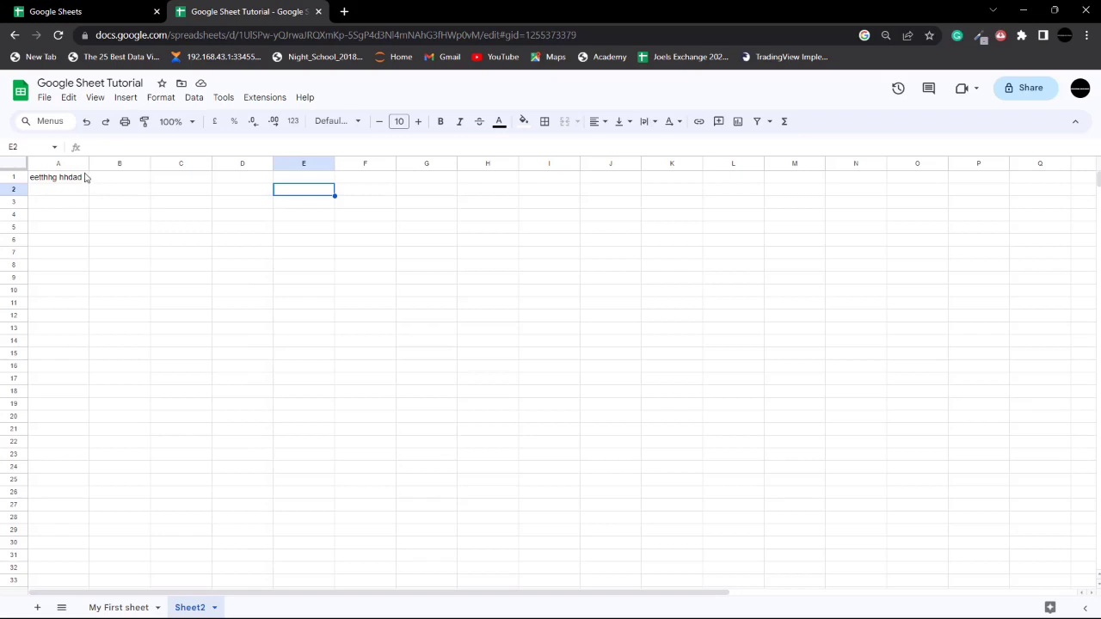
left_click(79, 178)
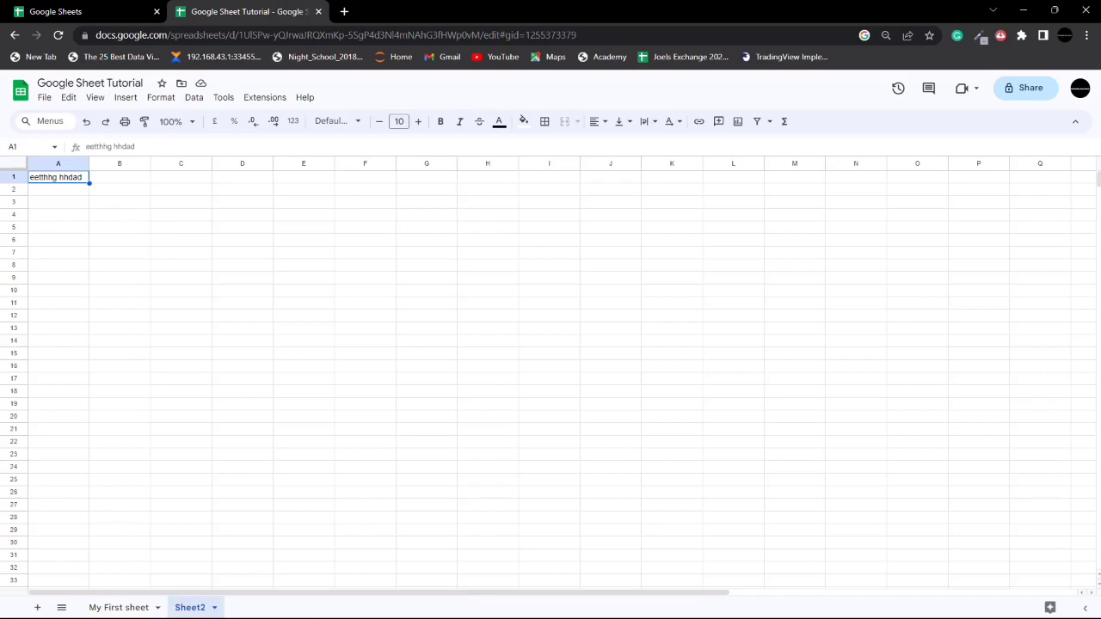
Step: Switch between the two worksheets and enter "My first sheet" in cell B4 of the My First sheet worksheet
left_click(120, 607)
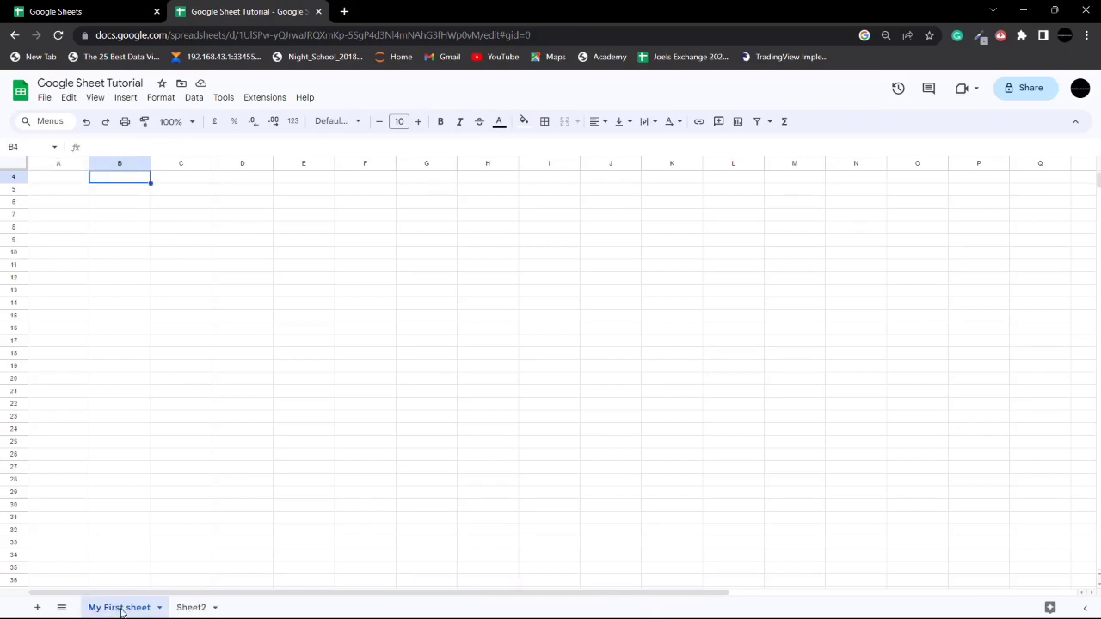
left_click(189, 608)
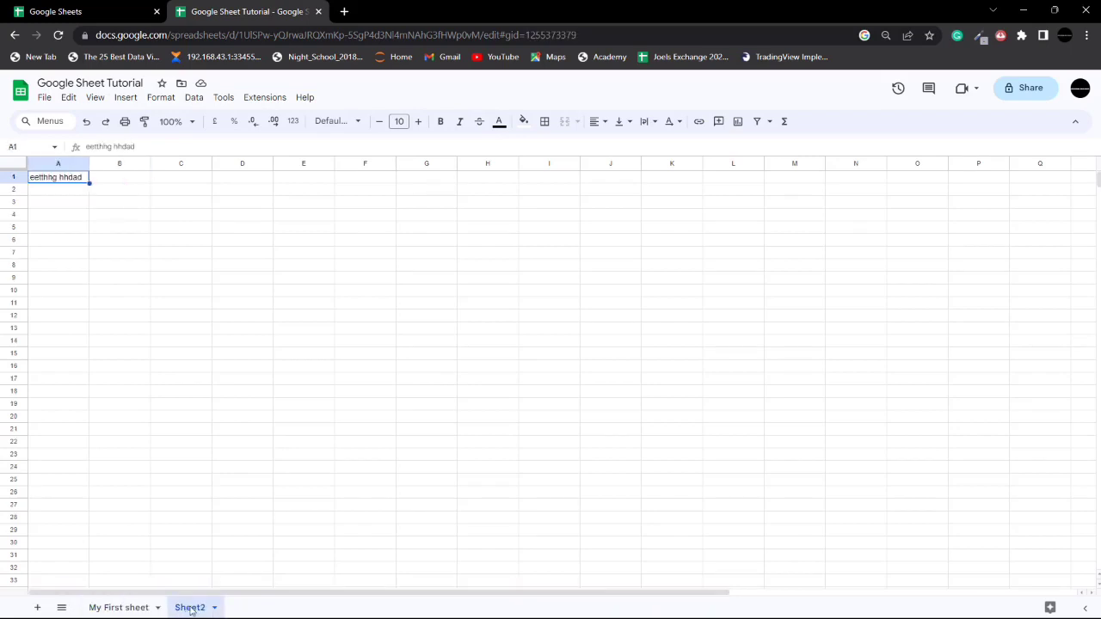
left_click(116, 608)
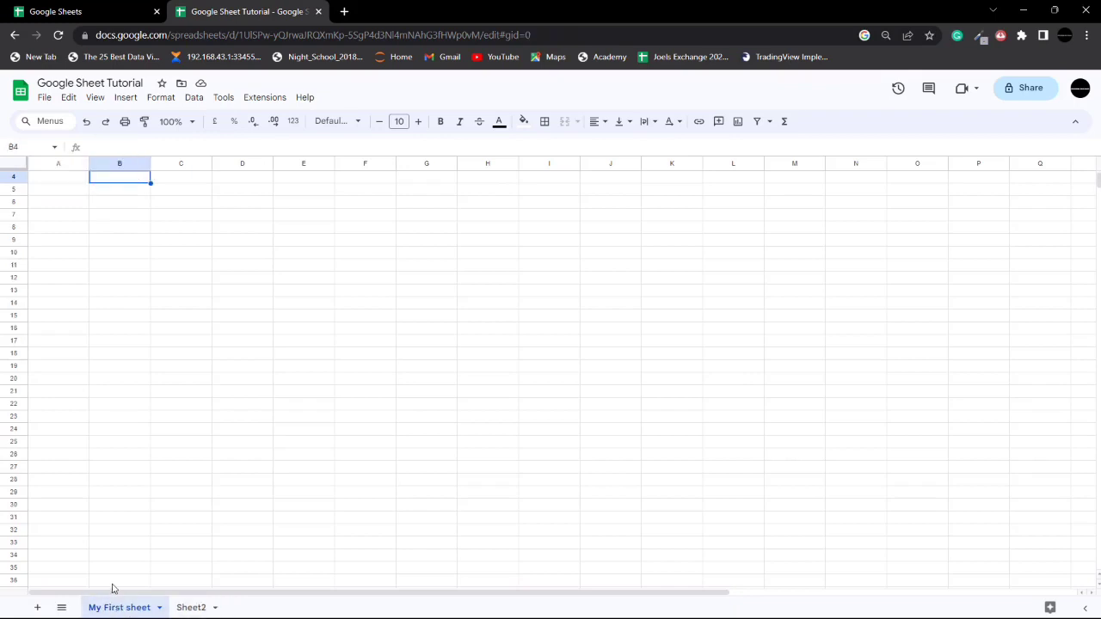
type("My first sheet")
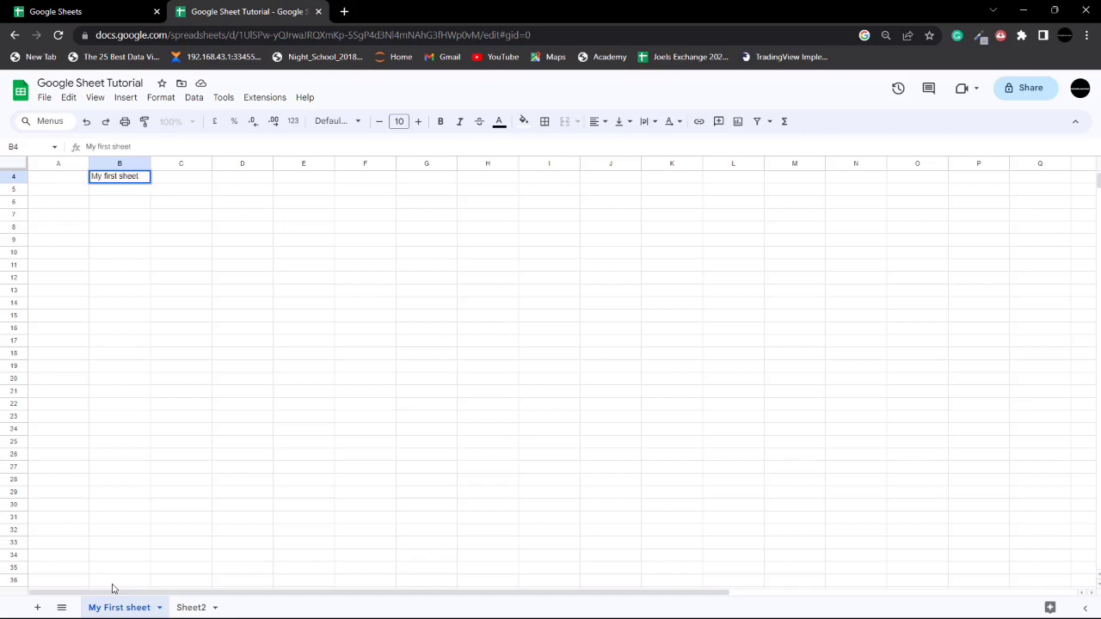
key("Return")
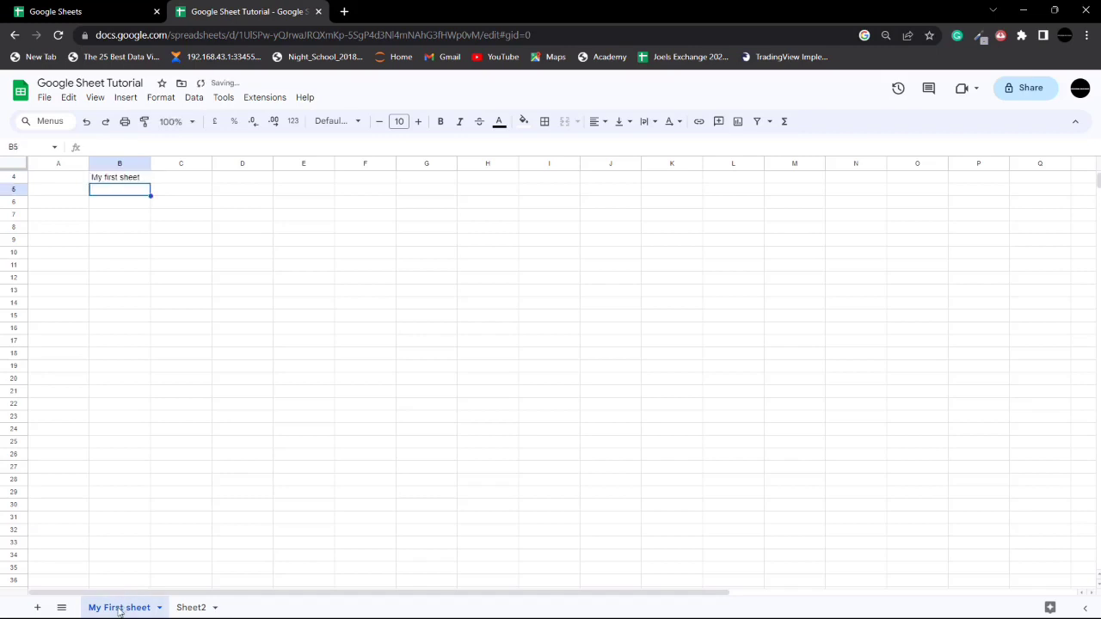
Step: Move the My First sheet worksheet behind Sheet2 and hide it
left_click_drag(117, 607, 186, 609)
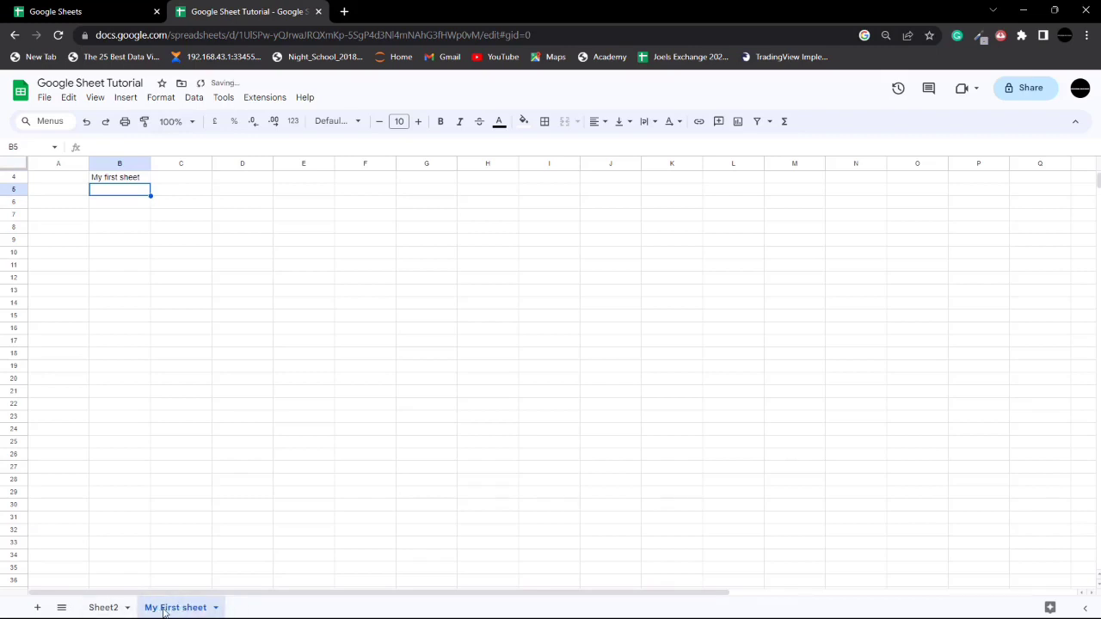
right_click(164, 609)
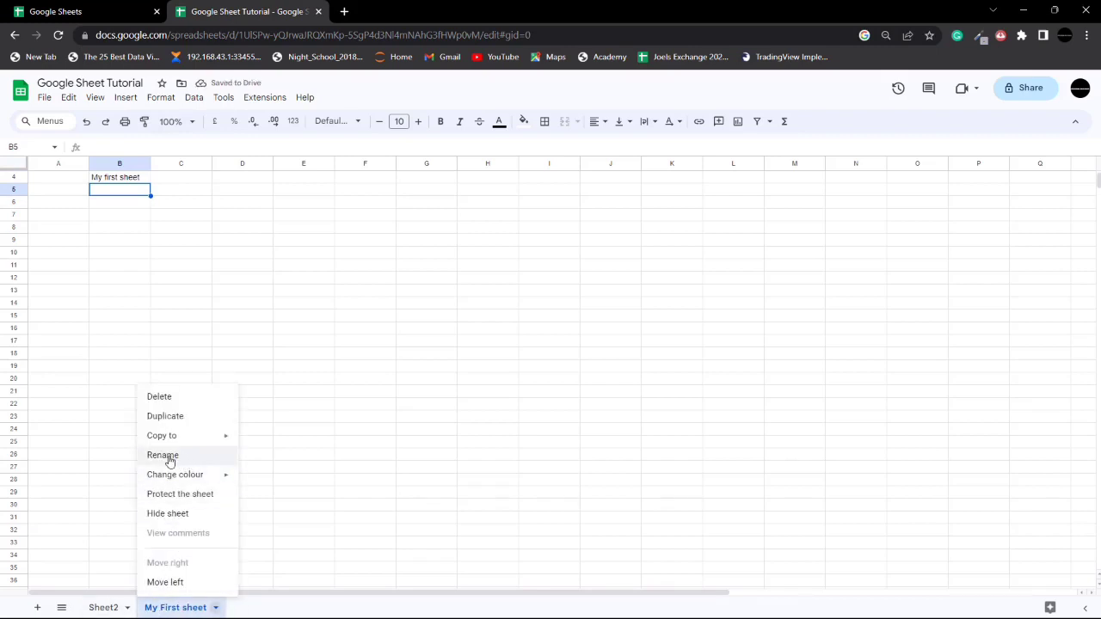
mouse_move(195, 440)
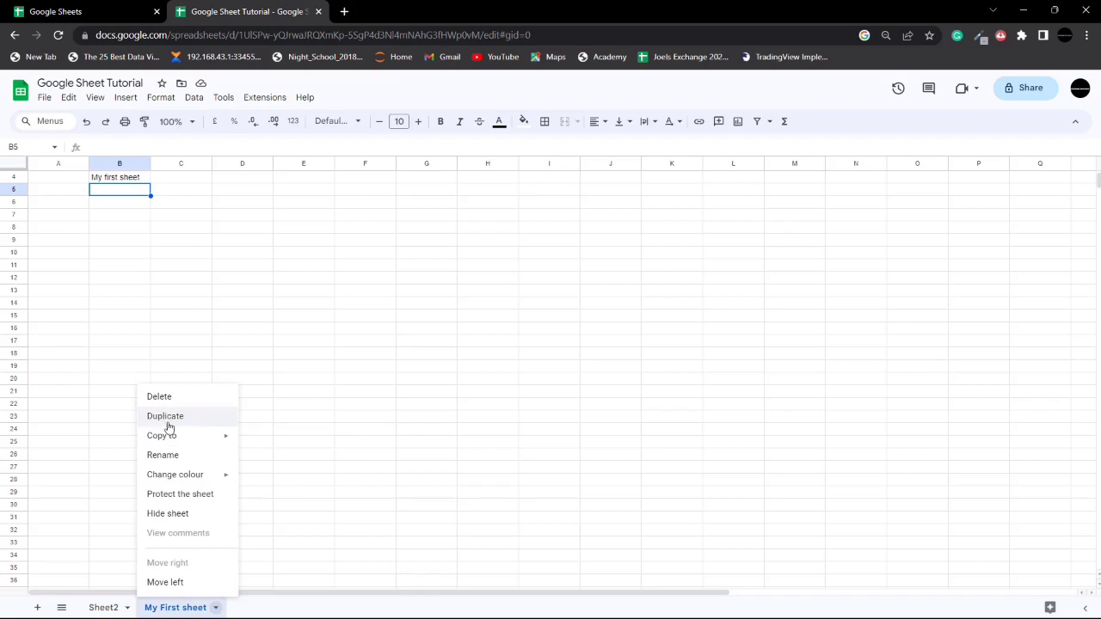
left_click(177, 514)
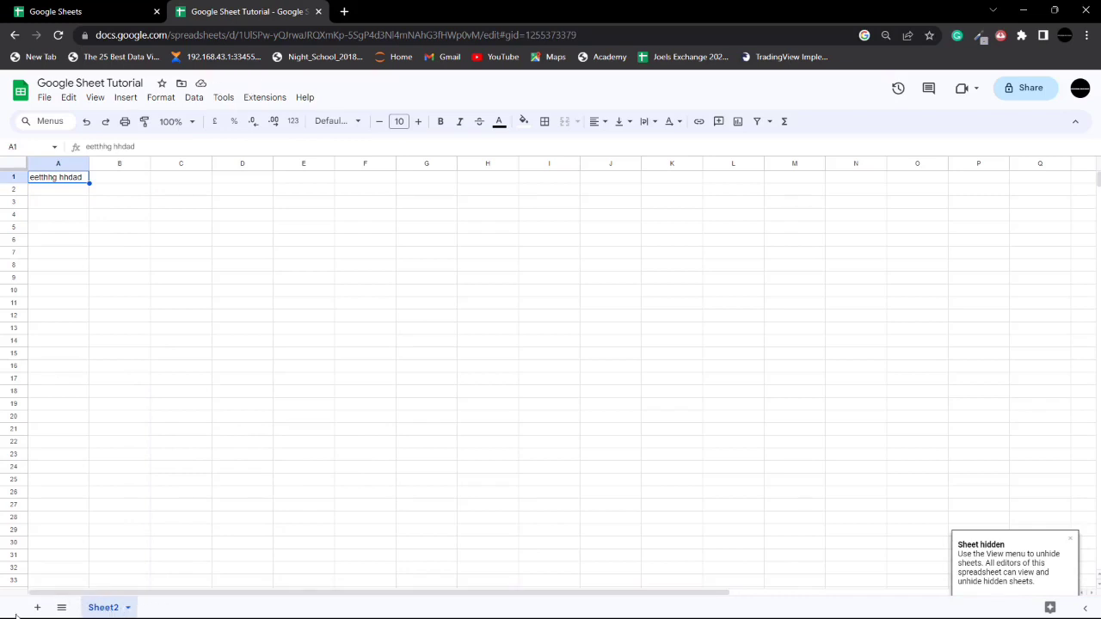
Step: Unhide the My First sheet worksheet from the list of all sheets
left_click(61, 608)
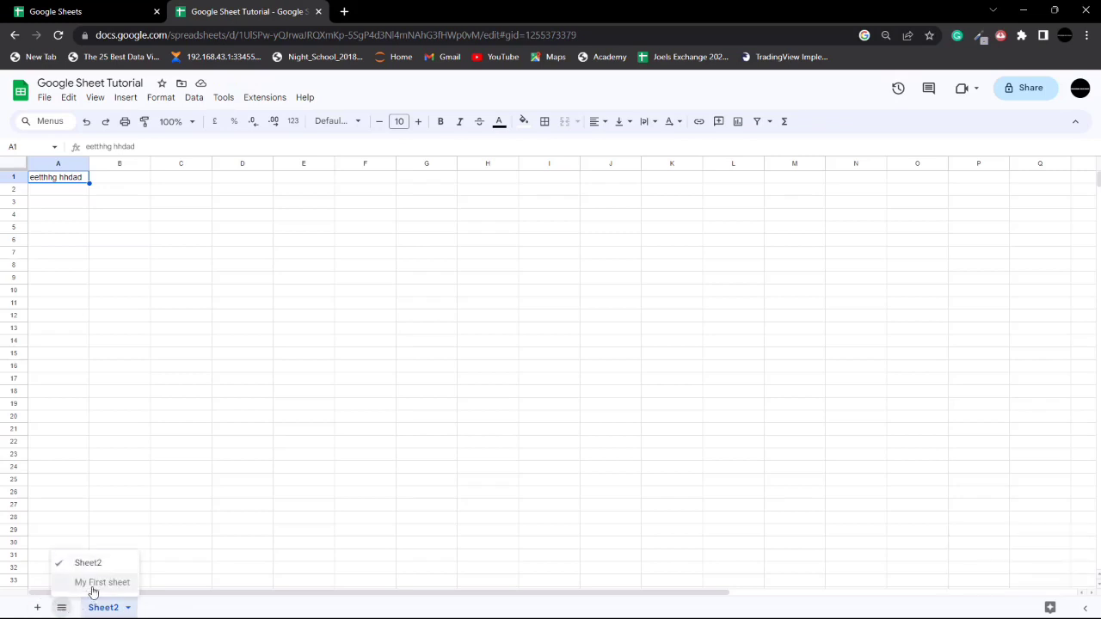
left_click(92, 583)
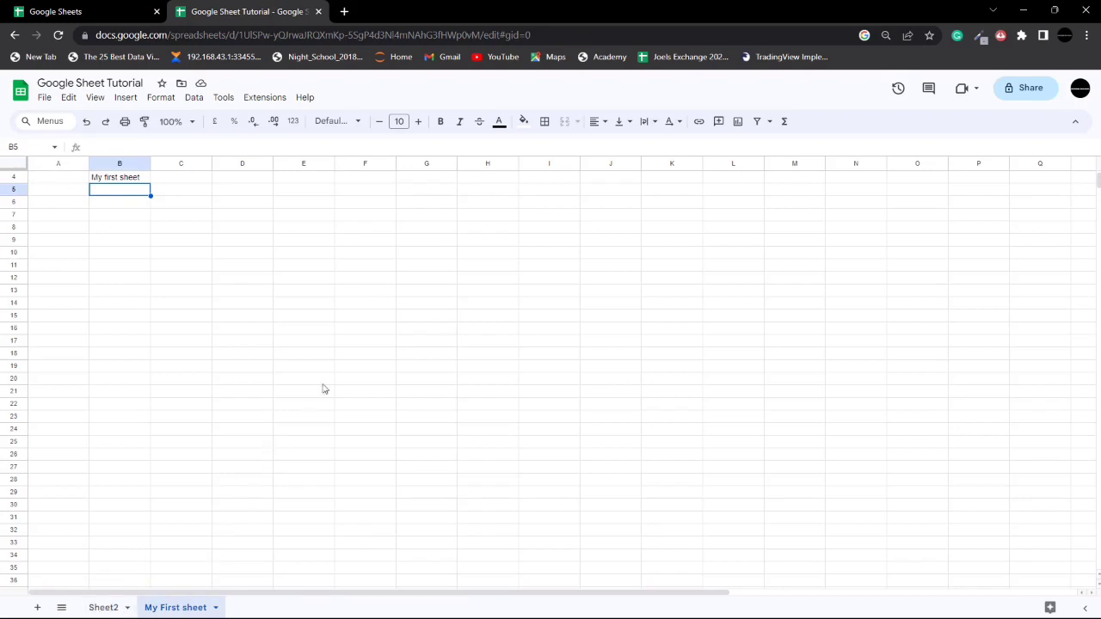
Step: Change the tab colour of the My First sheet worksheet to yellow and select cell E27
right_click(181, 611)
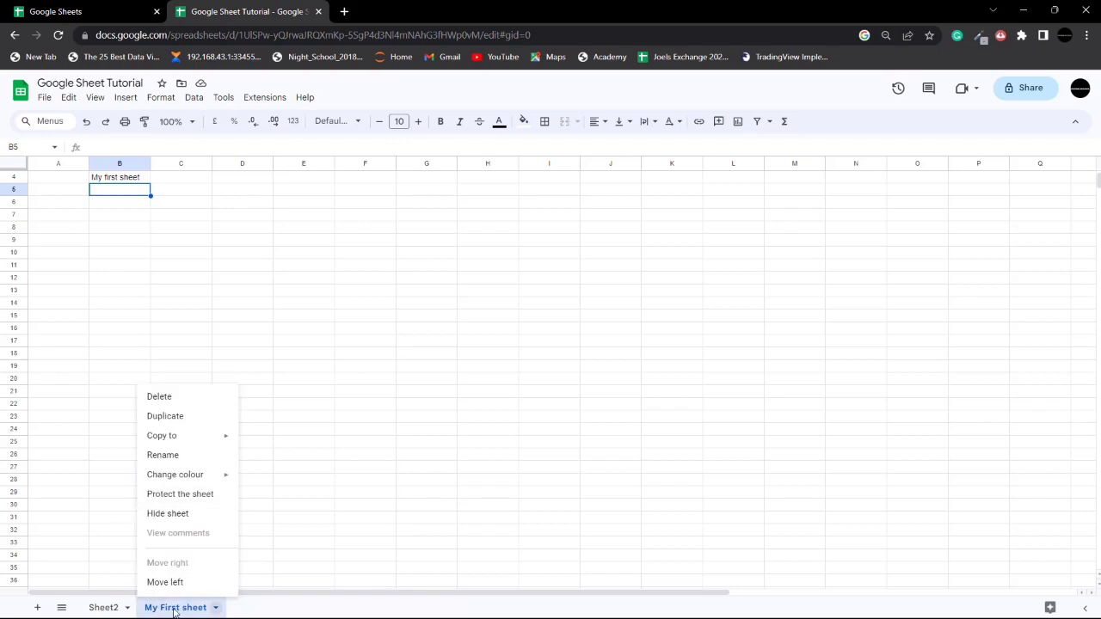
mouse_move(221, 479)
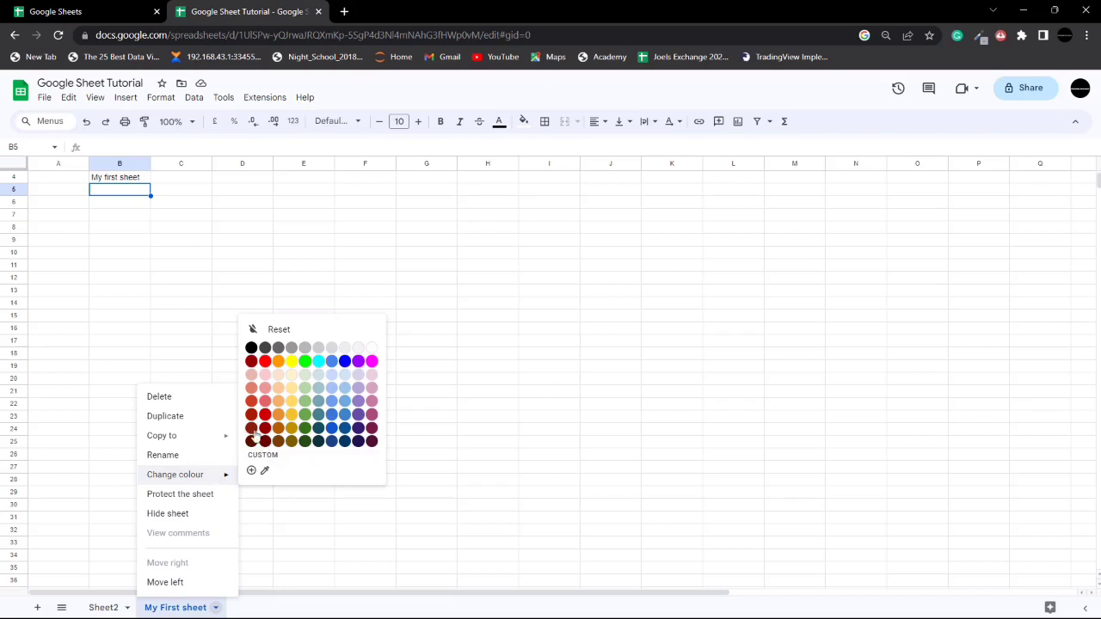
left_click(291, 366)
left_click(314, 467)
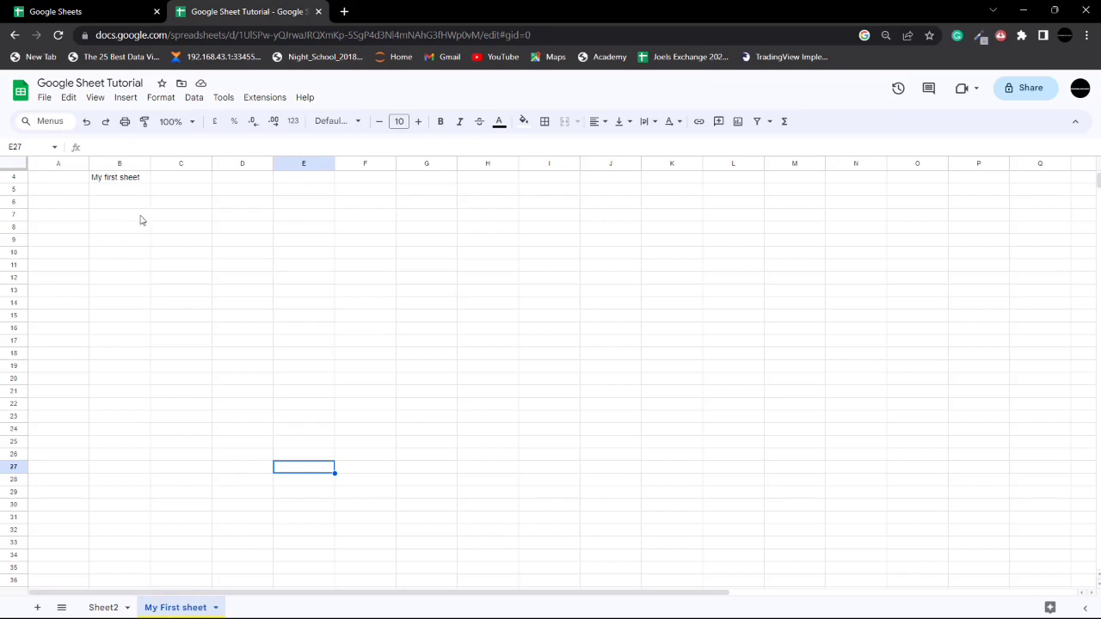
Step: Try the sheet zoom at 90% and 75%, and return it to 100%
left_click(194, 127)
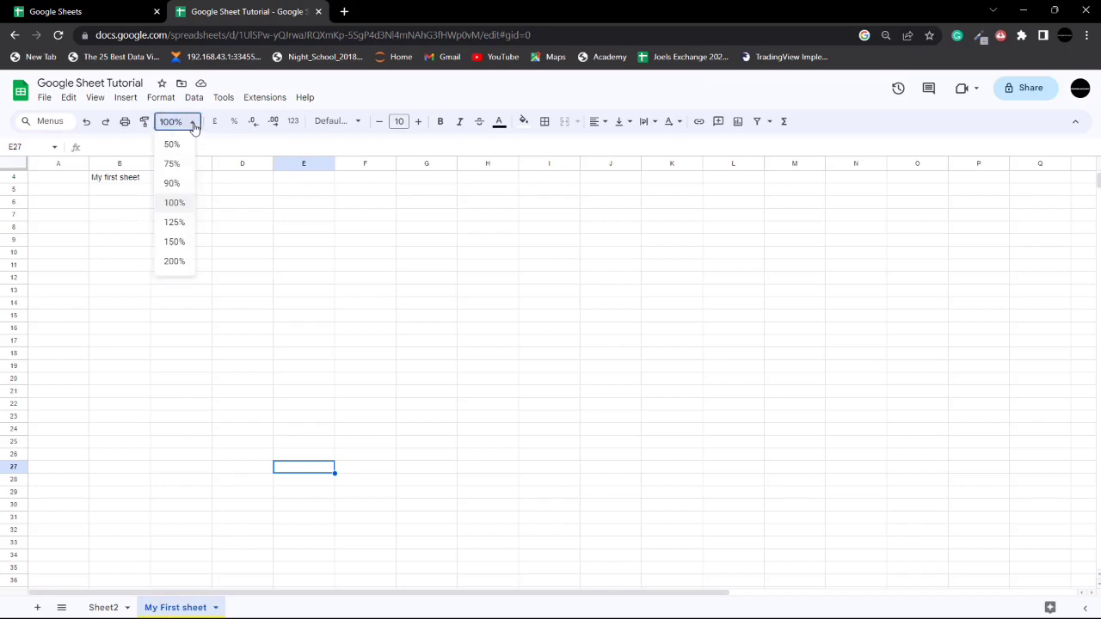
left_click(177, 201)
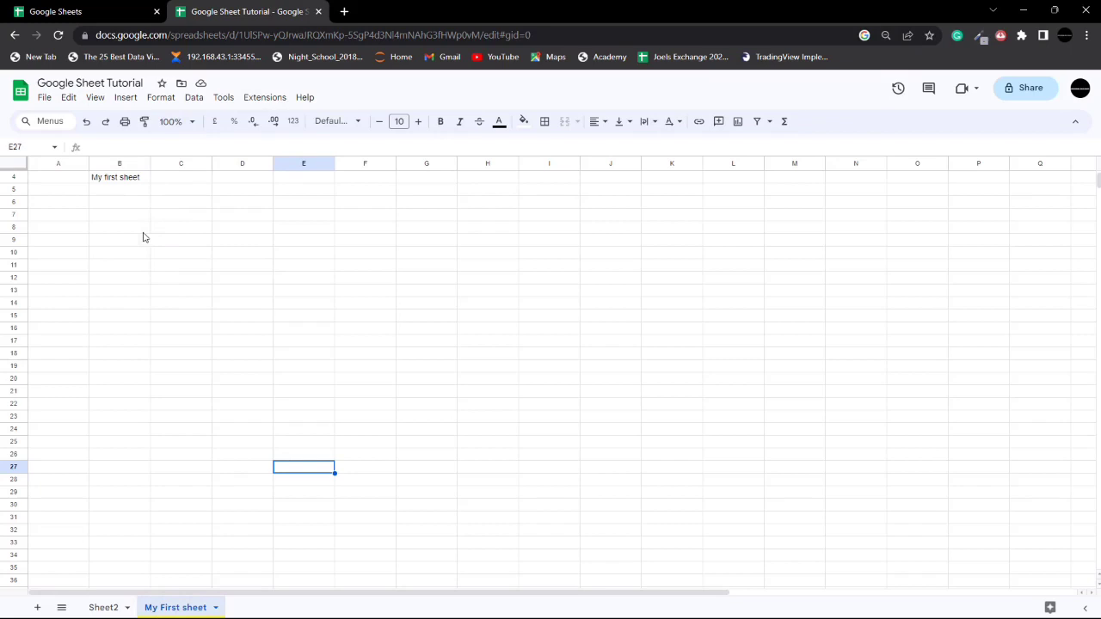
left_click(188, 125)
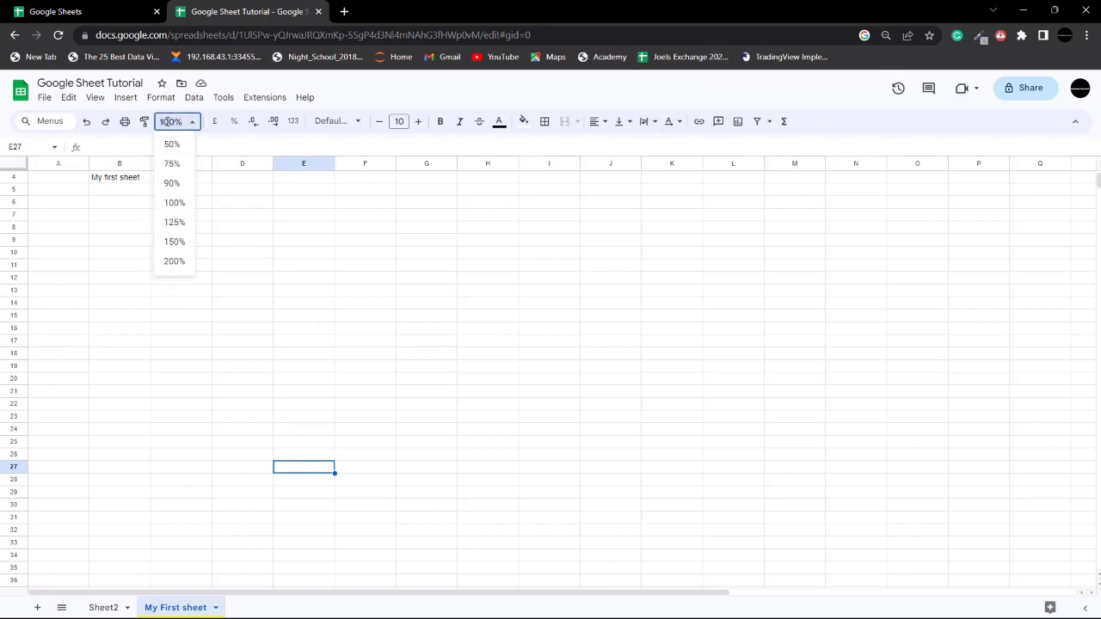
left_click(170, 182)
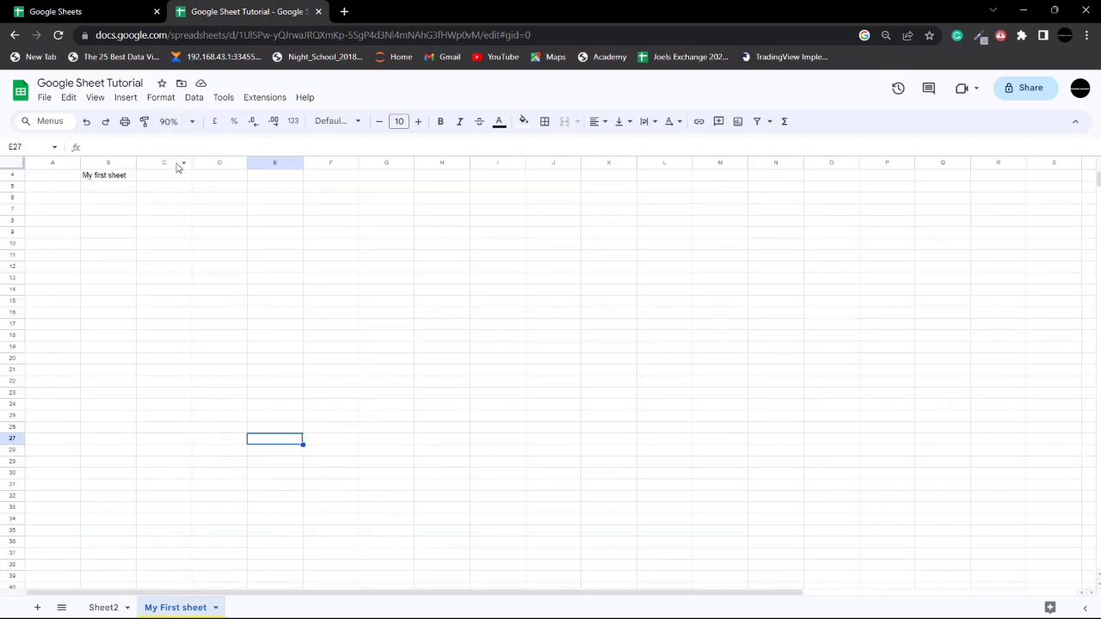
left_click(189, 123)
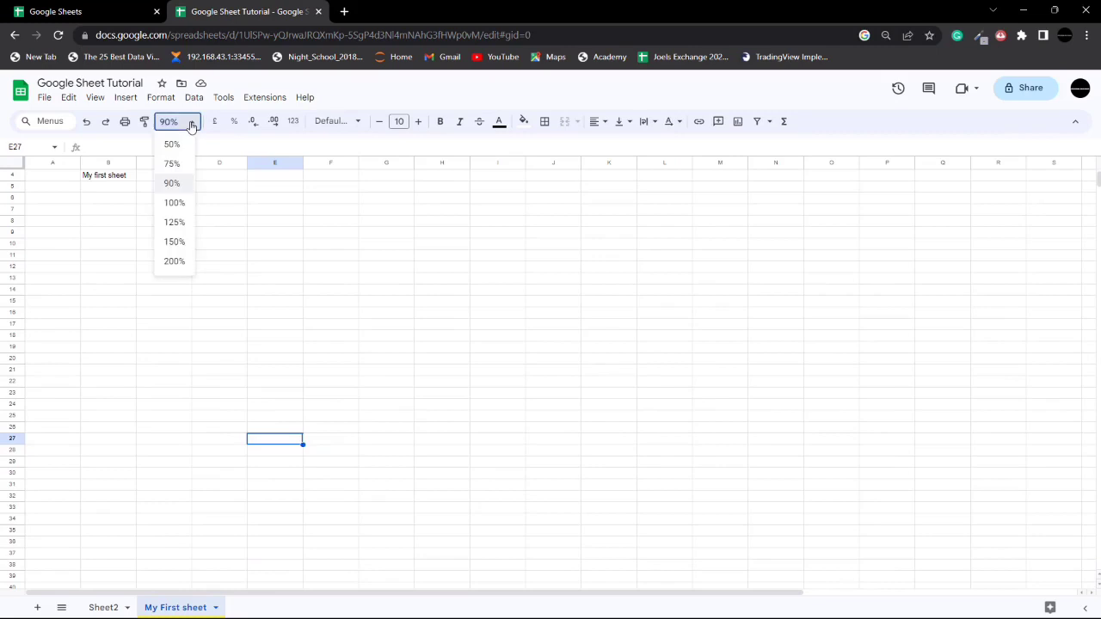
left_click(172, 164)
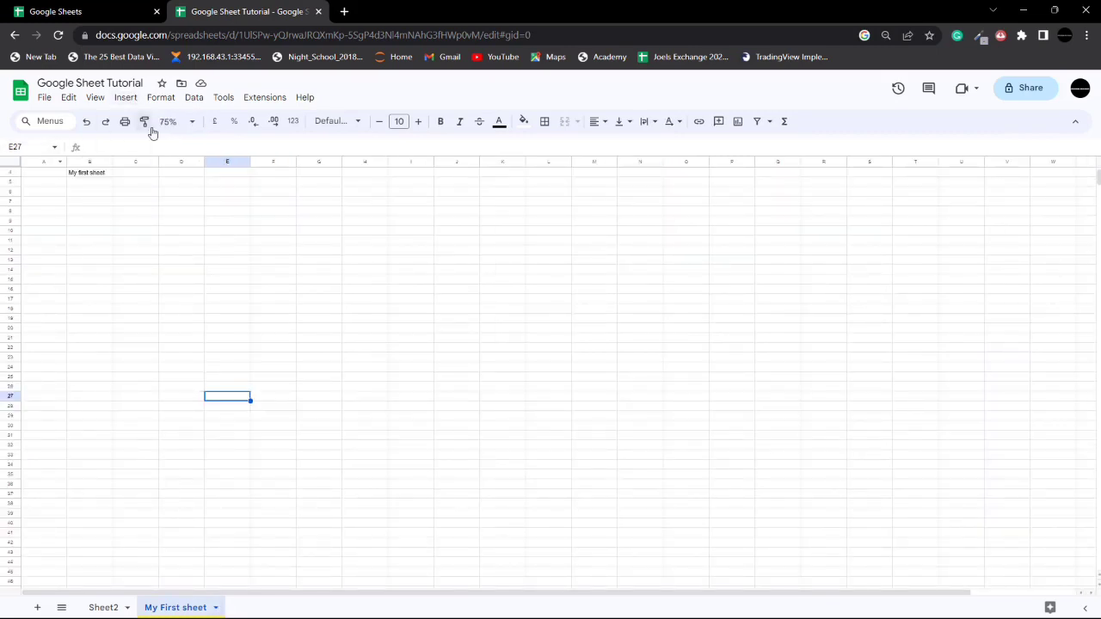
left_click(190, 123)
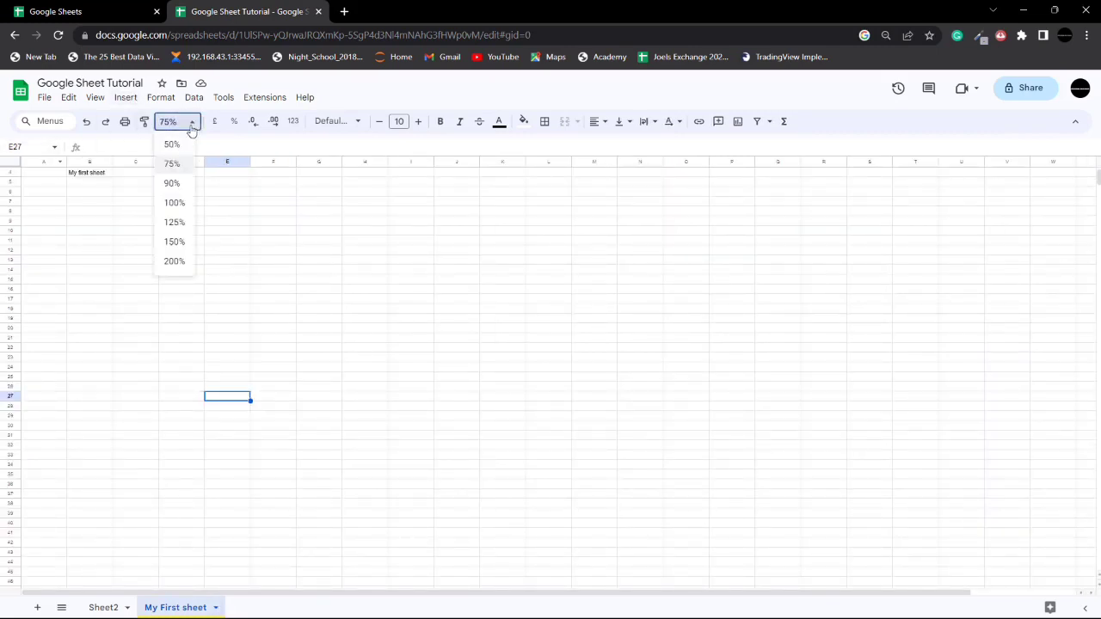
left_click(175, 203)
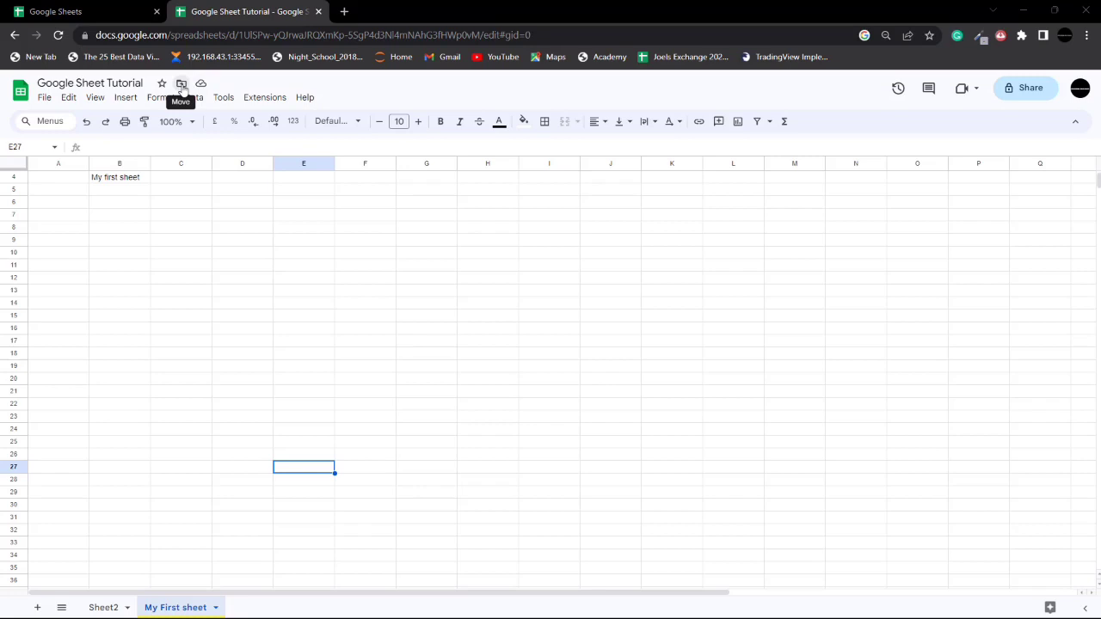
left_click(181, 83)
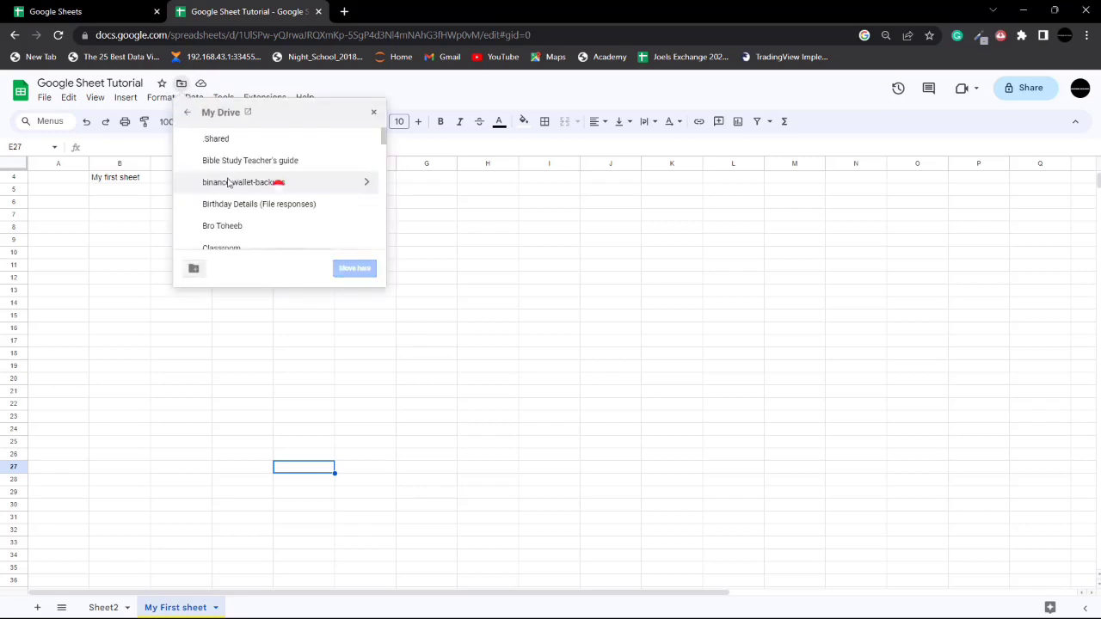
scroll(239, 163, "down", 2)
scroll(241, 163, "down", 2)
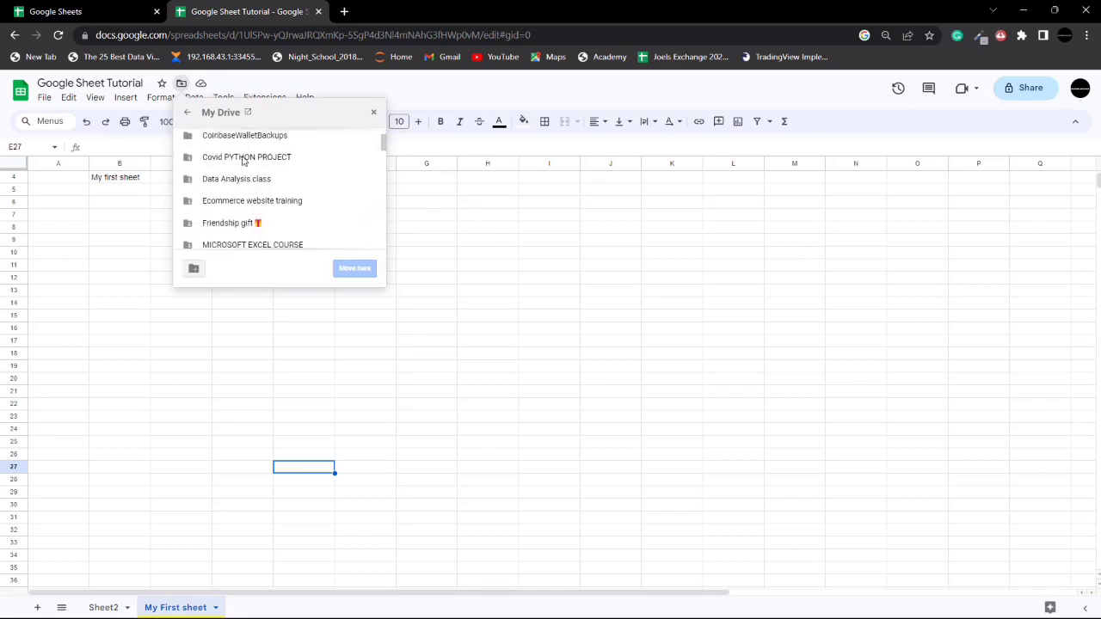
scroll(211, 159, "down", 2)
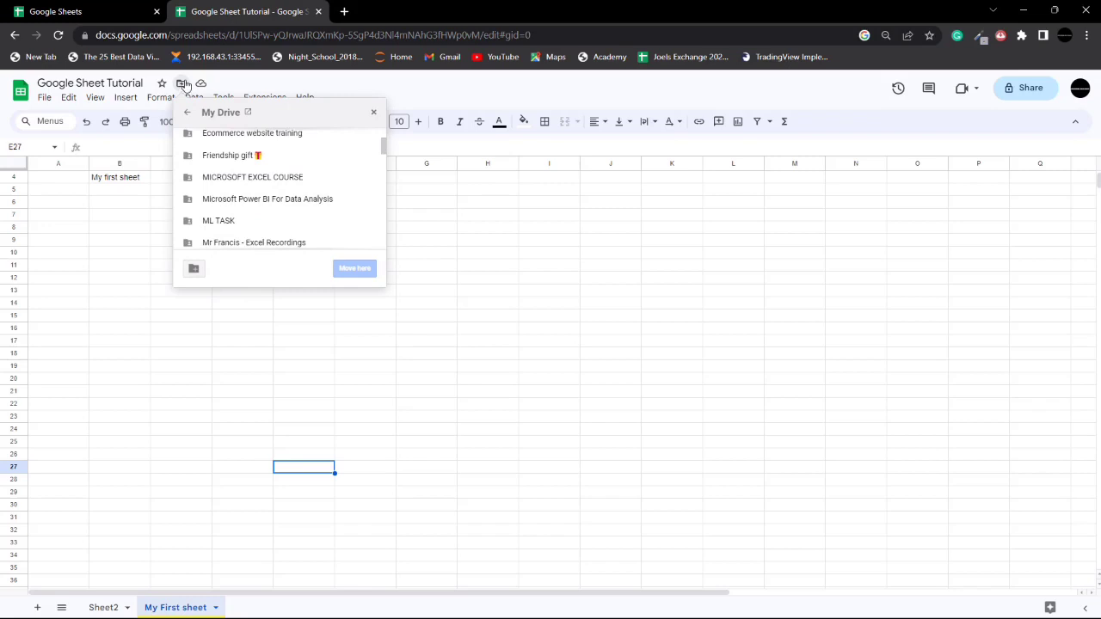
left_click(194, 271)
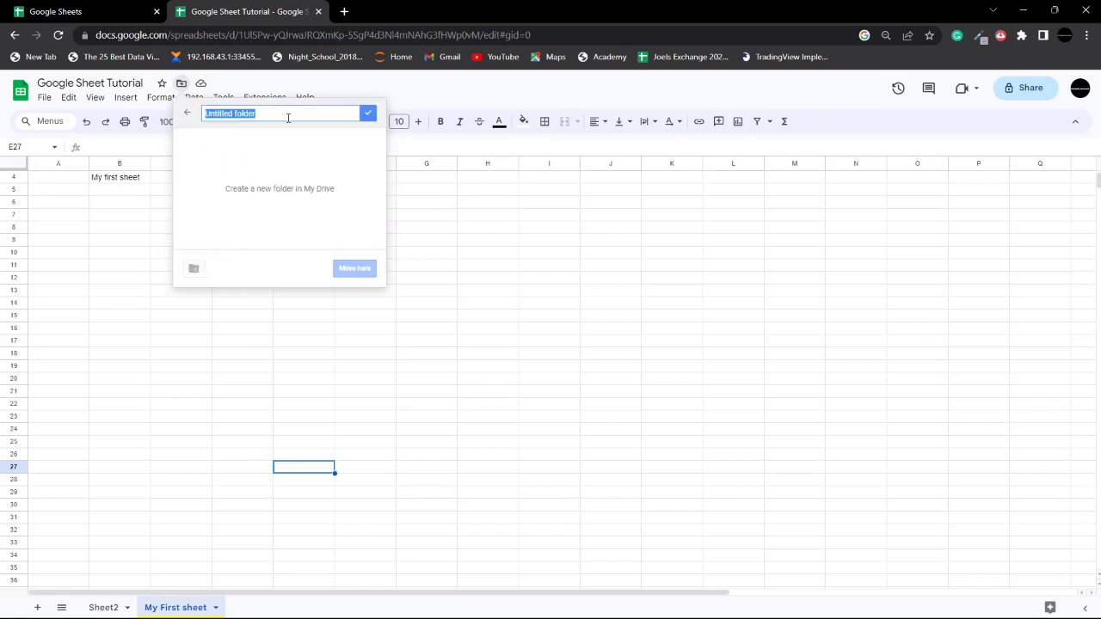
key("BackSpace")
type("G")
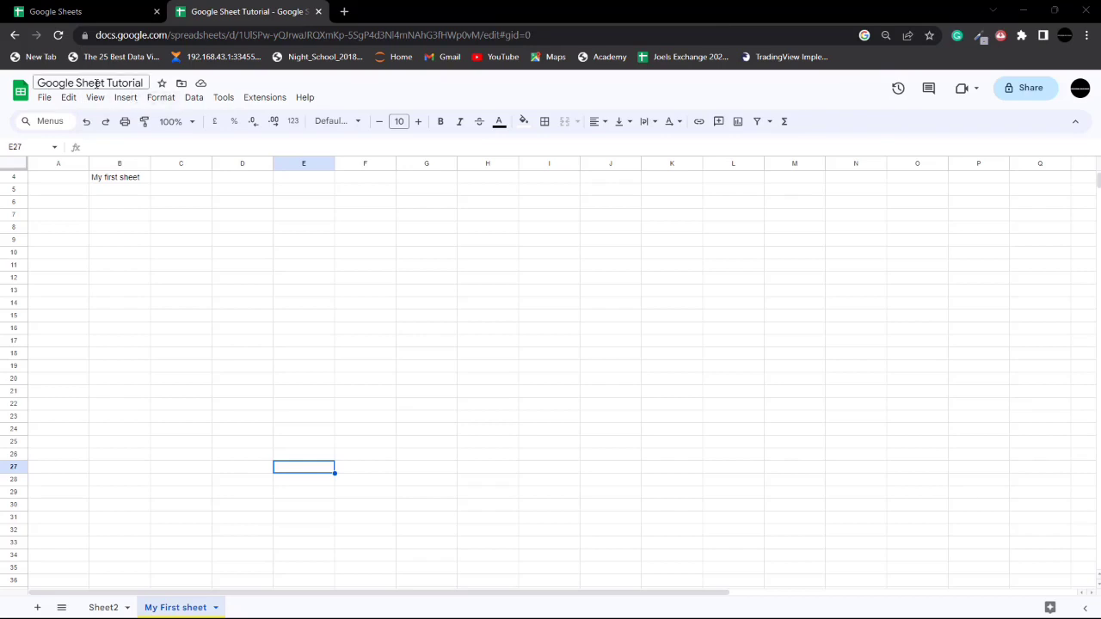
Step: Create a folder named "Google sheet Tutorial" in My Drive and move the spreadsheet into it
left_click(182, 85)
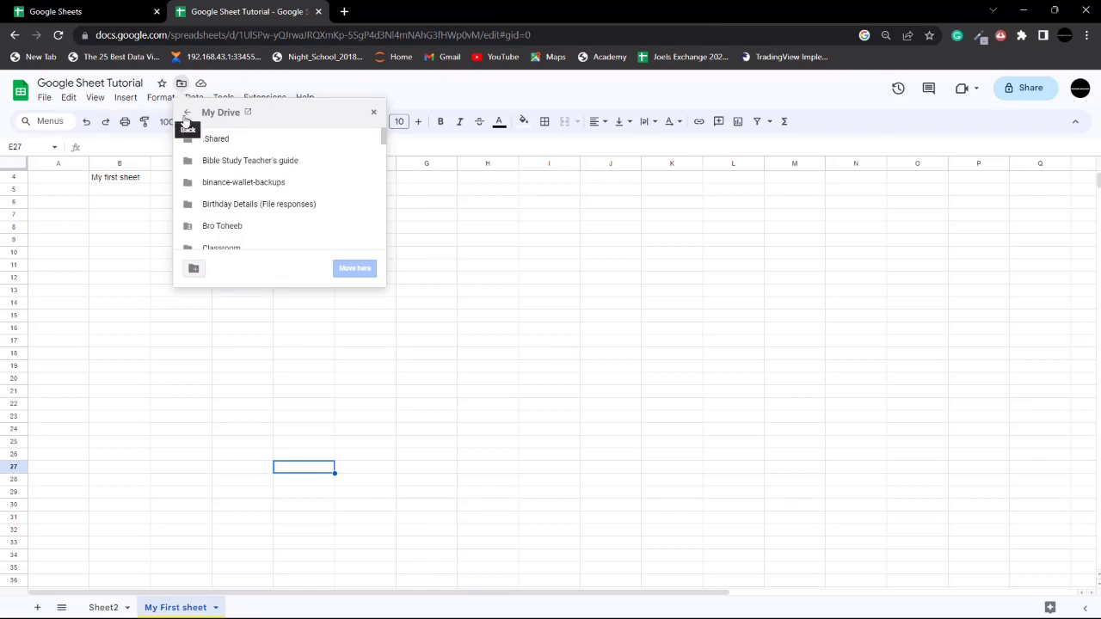
left_click(194, 269)
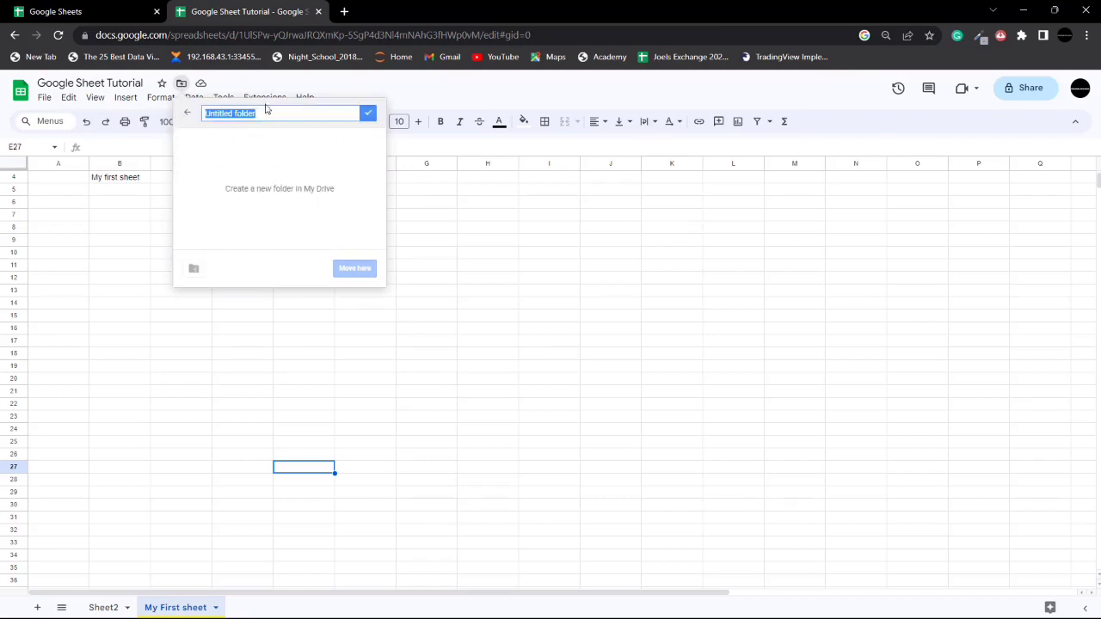
key("BackSpace")
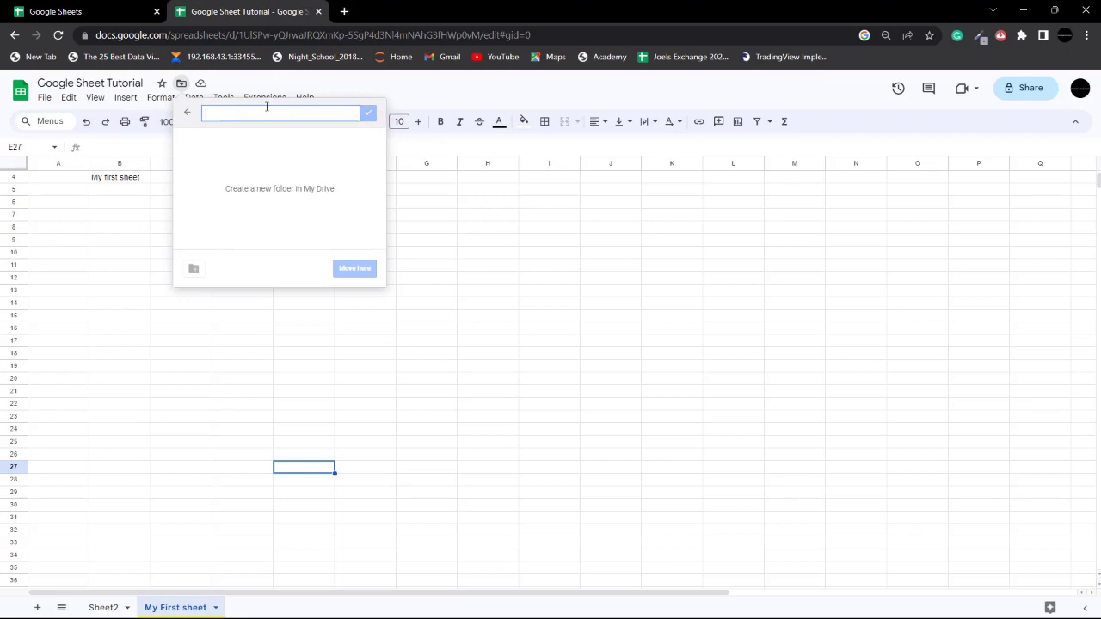
type("Google sheet Tutorial")
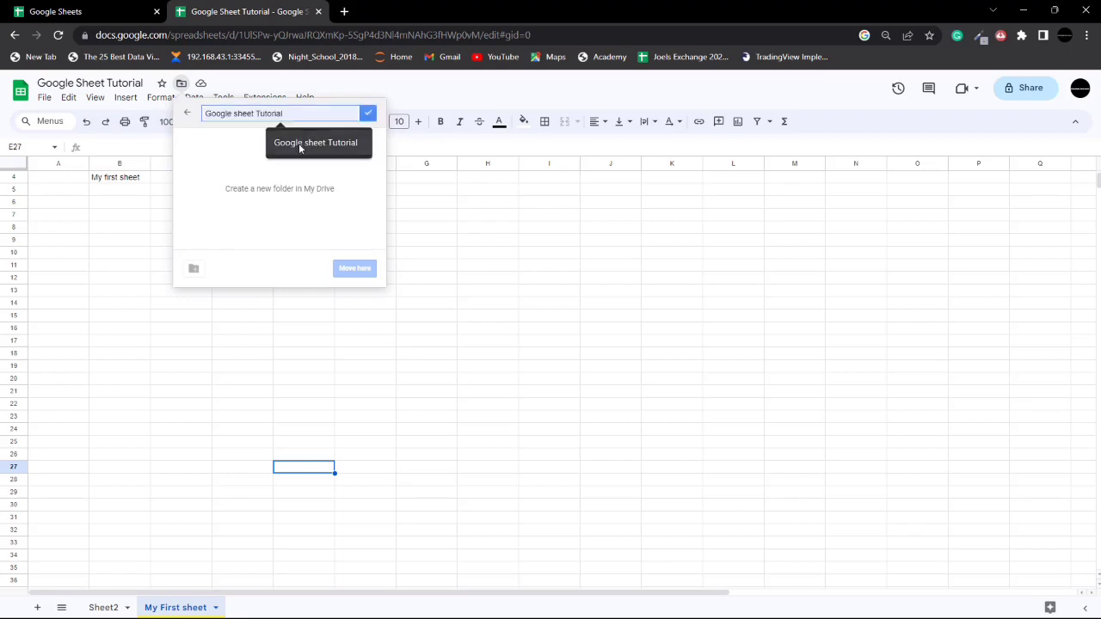
left_click(293, 139)
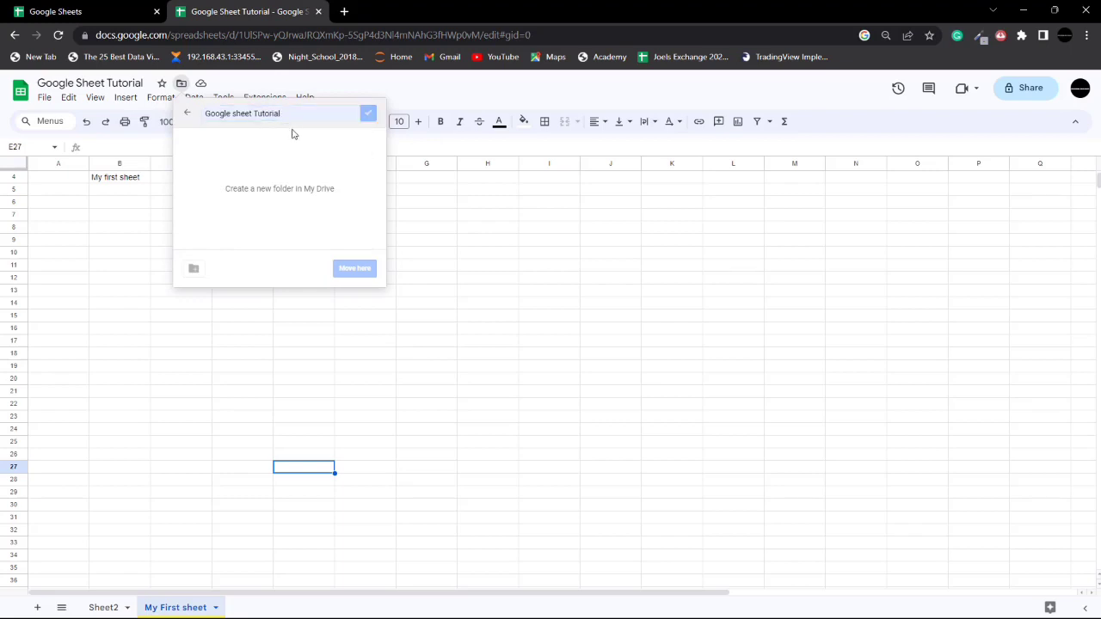
key("Return")
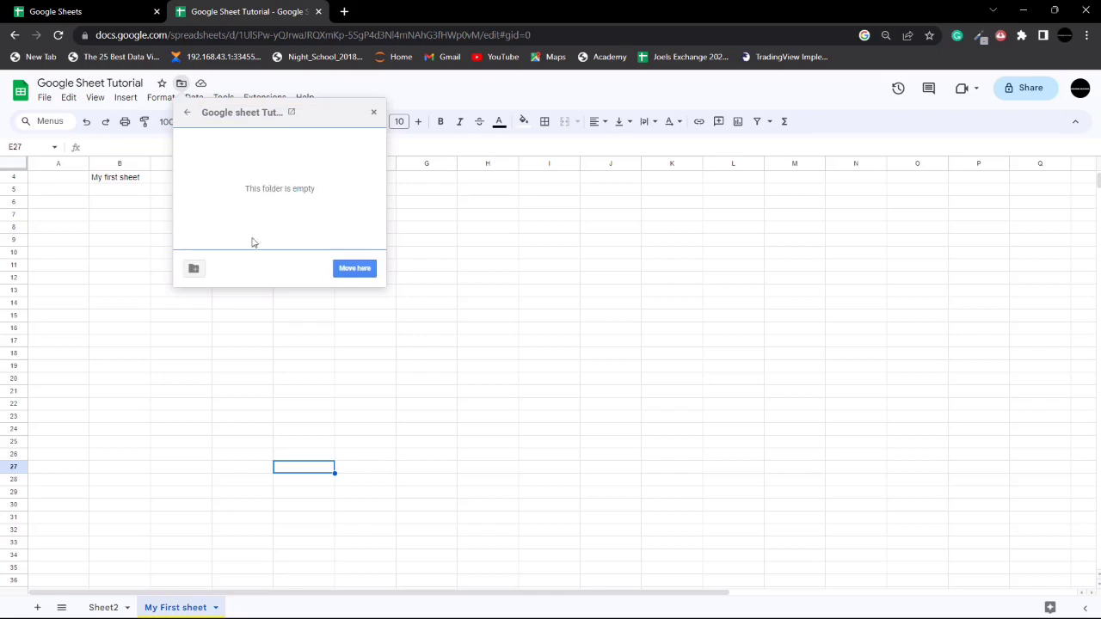
left_click(349, 271)
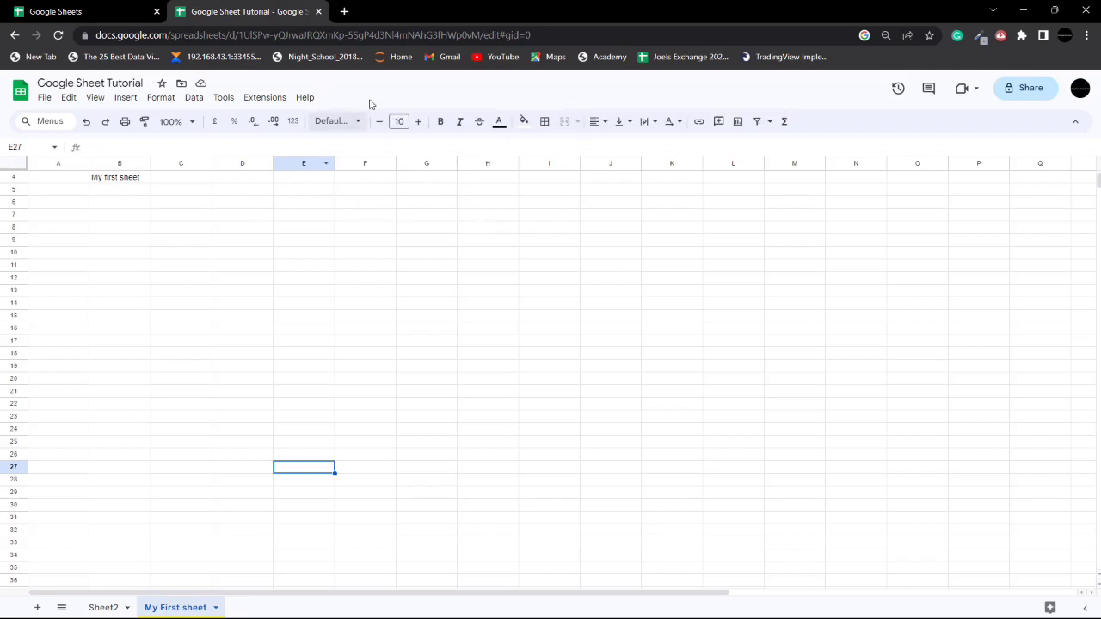
Step: Switch to Google Drive in a new browser tab and open the Google sheet Tutorial folder
left_click(344, 12)
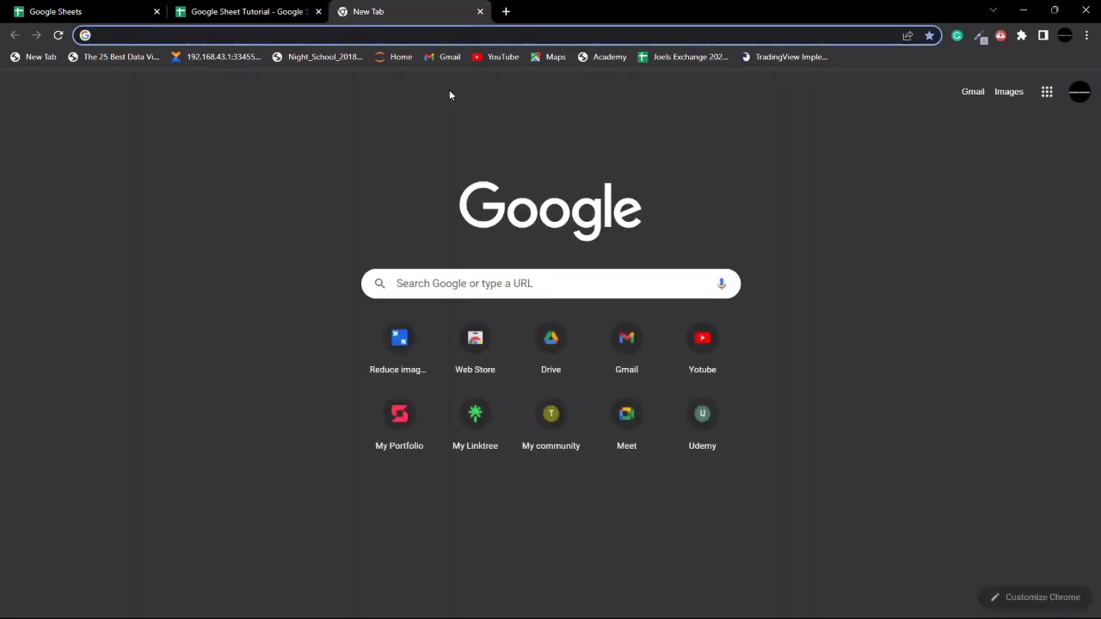
left_click(1046, 92)
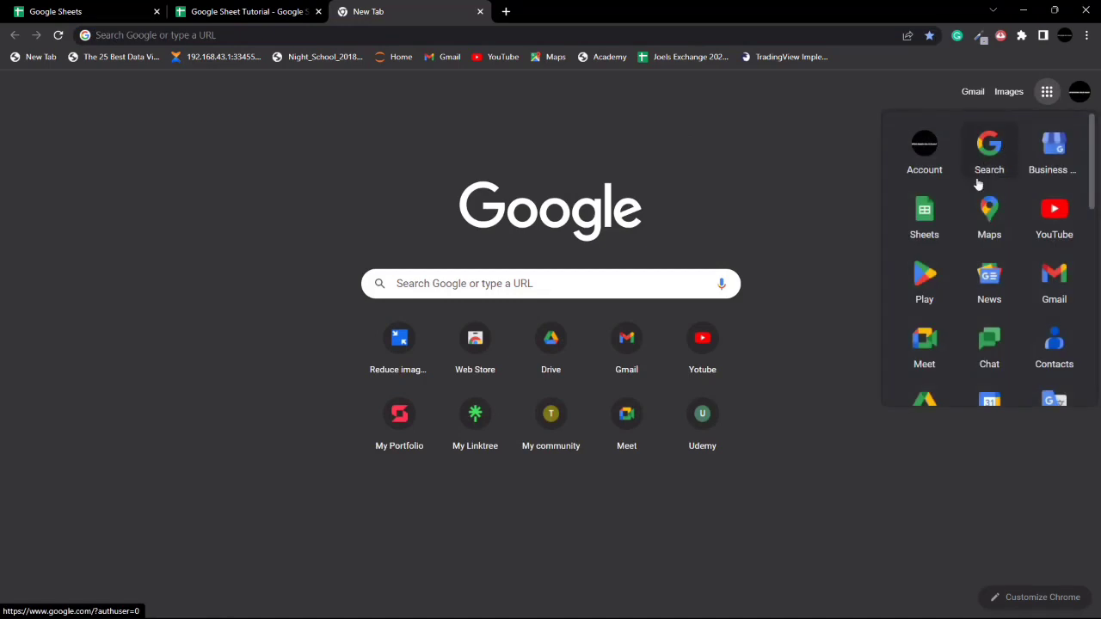
scroll(923, 309, "down", 2)
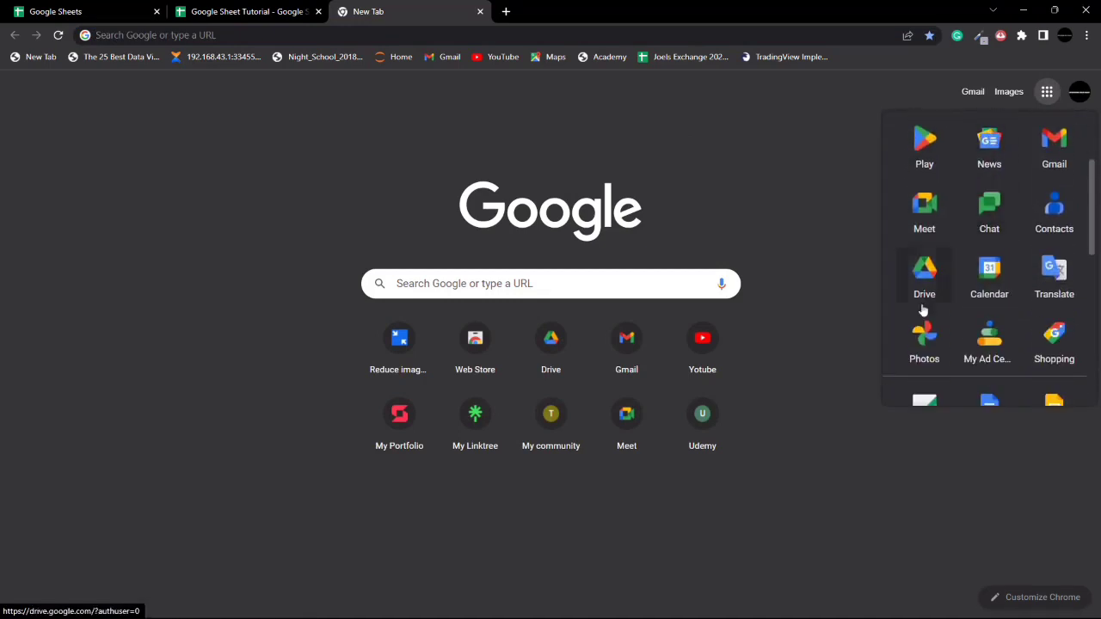
left_click(931, 275)
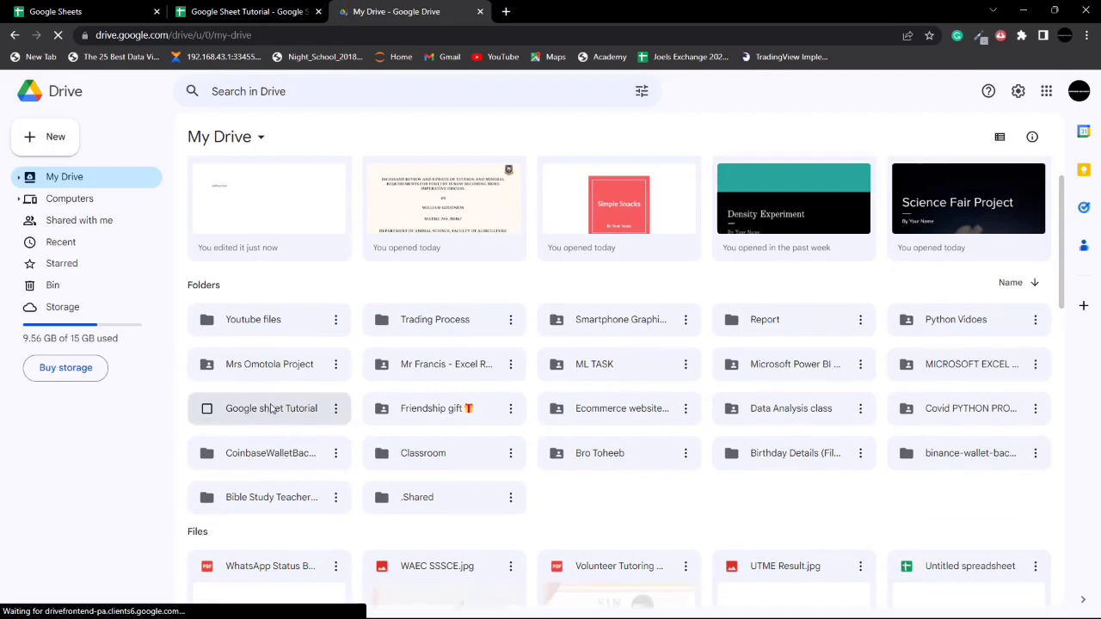
double_click(270, 410)
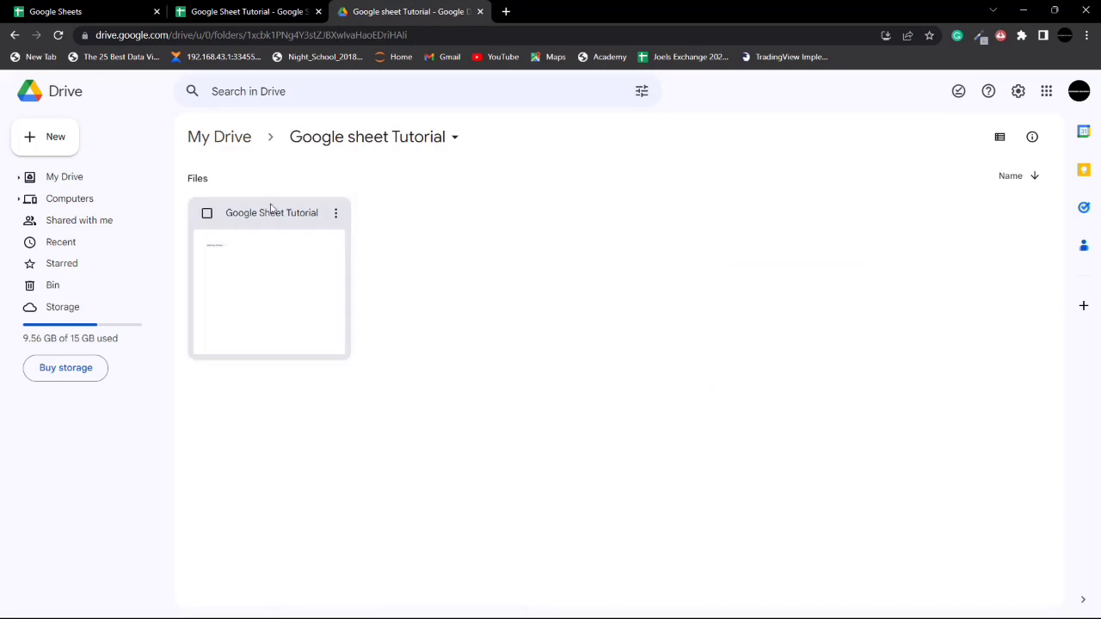
Step: Open the Google Sheet Tutorial spreadsheet from the Drive folder to check it, and close that copy again
left_click(276, 257)
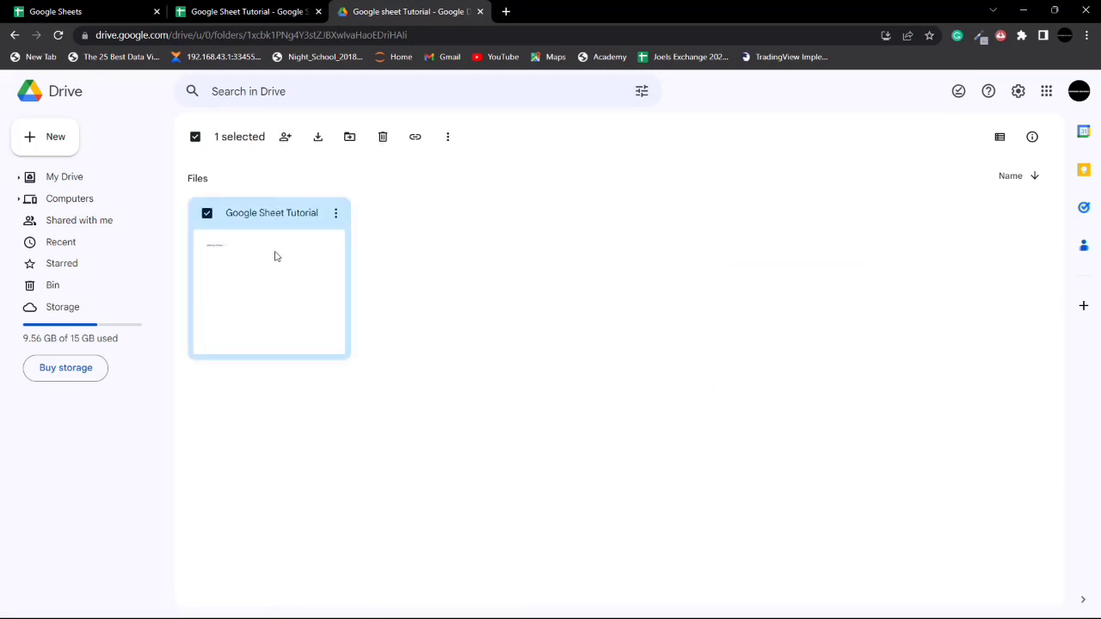
double_click(276, 256)
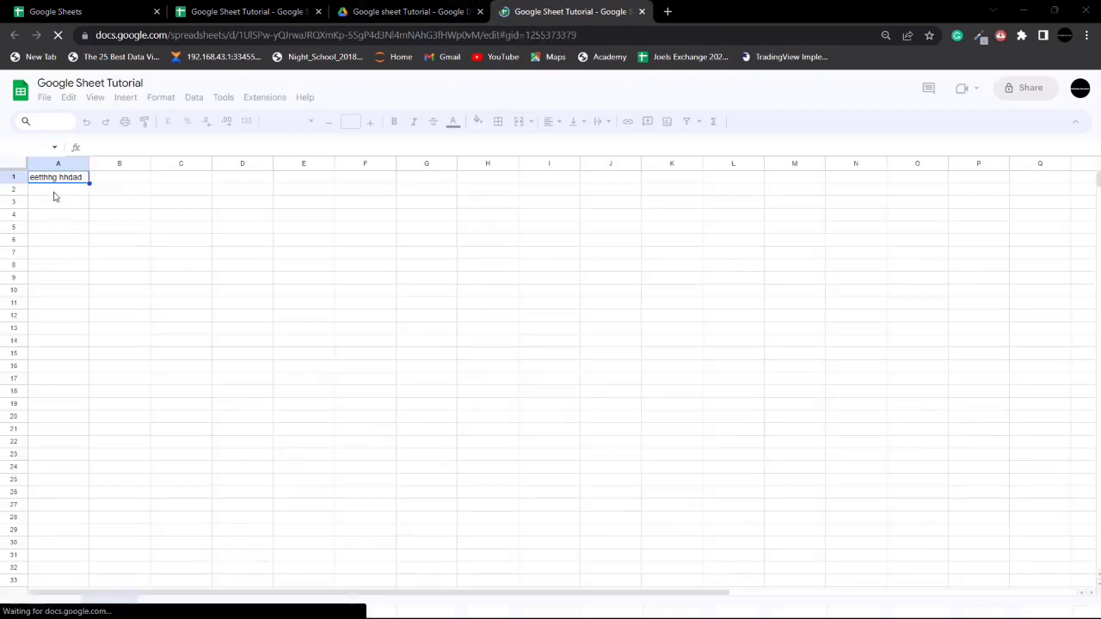
left_click(641, 12)
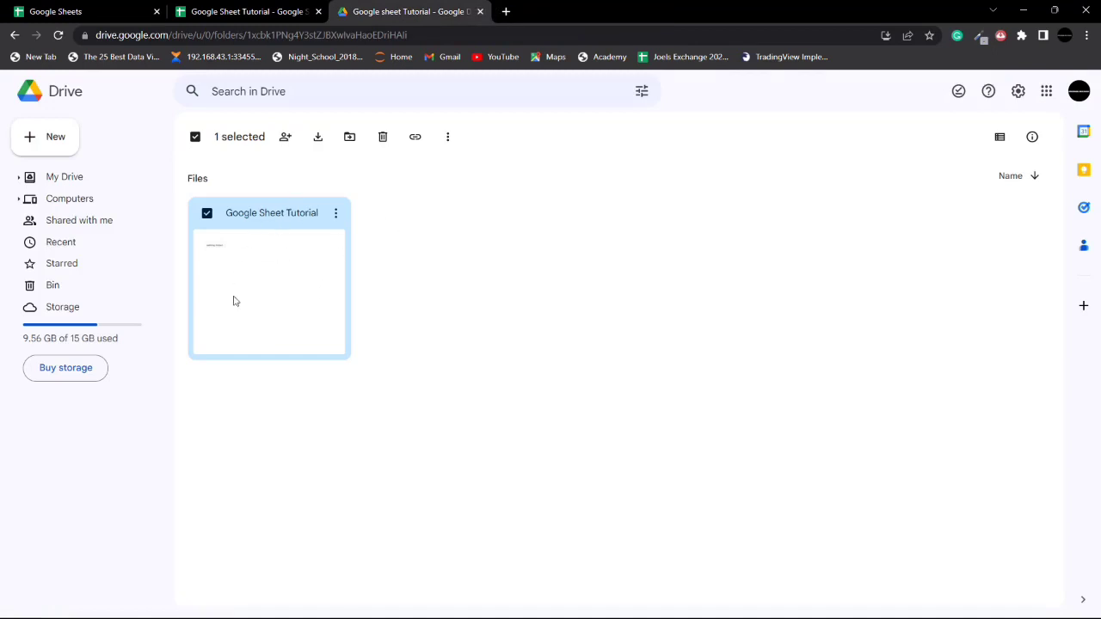
Step: Look at the options for creating a new Google Sheets file inside the Google sheet Tutorial folder
right_click(365, 262)
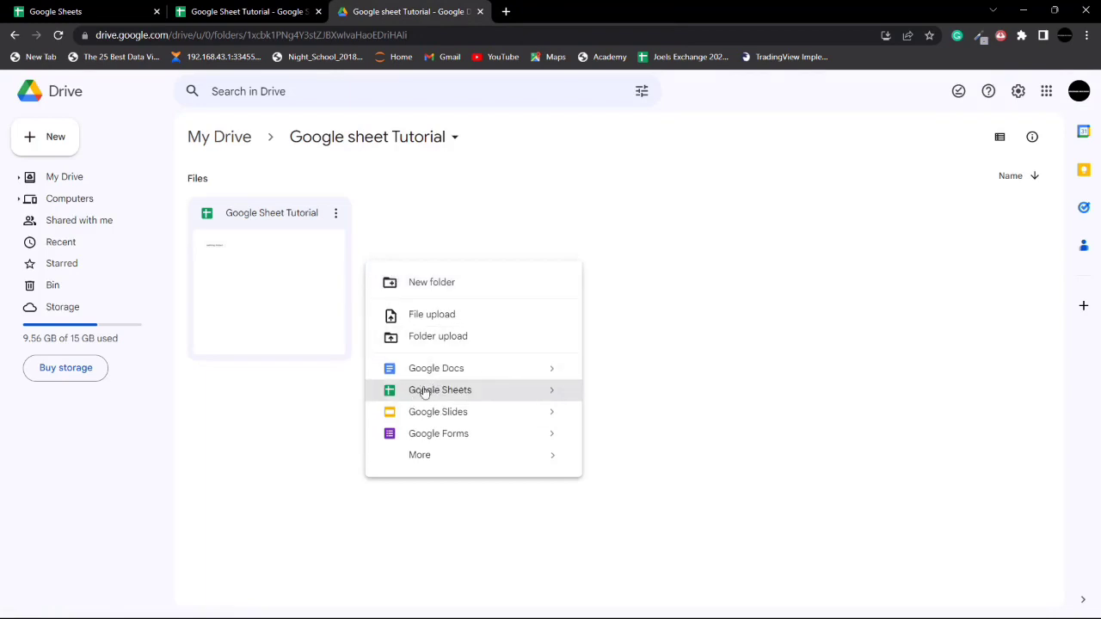
mouse_move(546, 393)
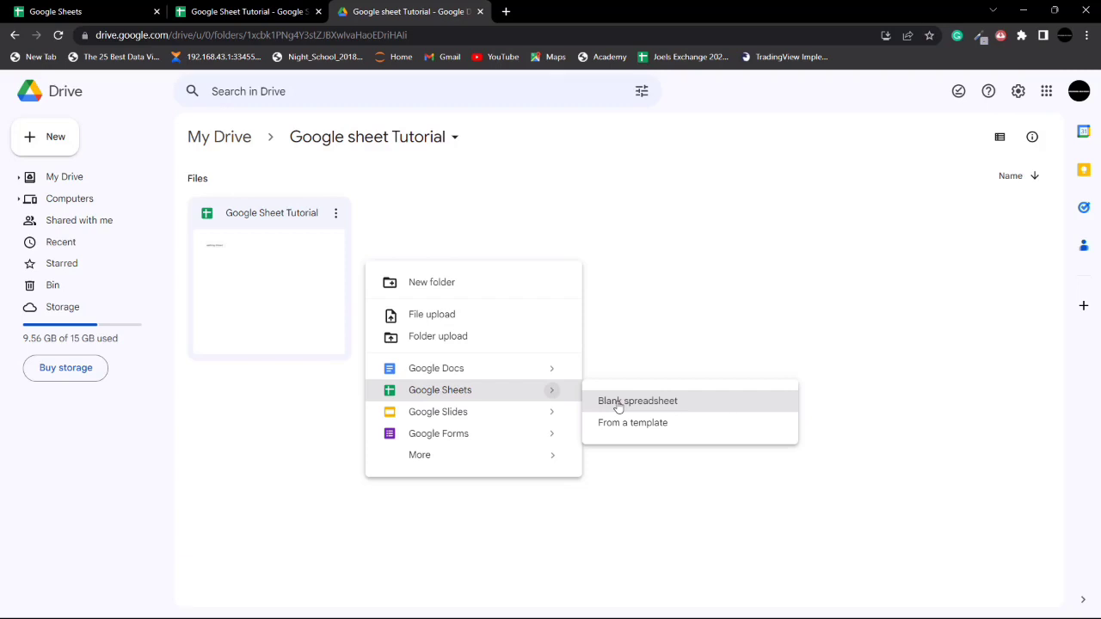
left_click(649, 293)
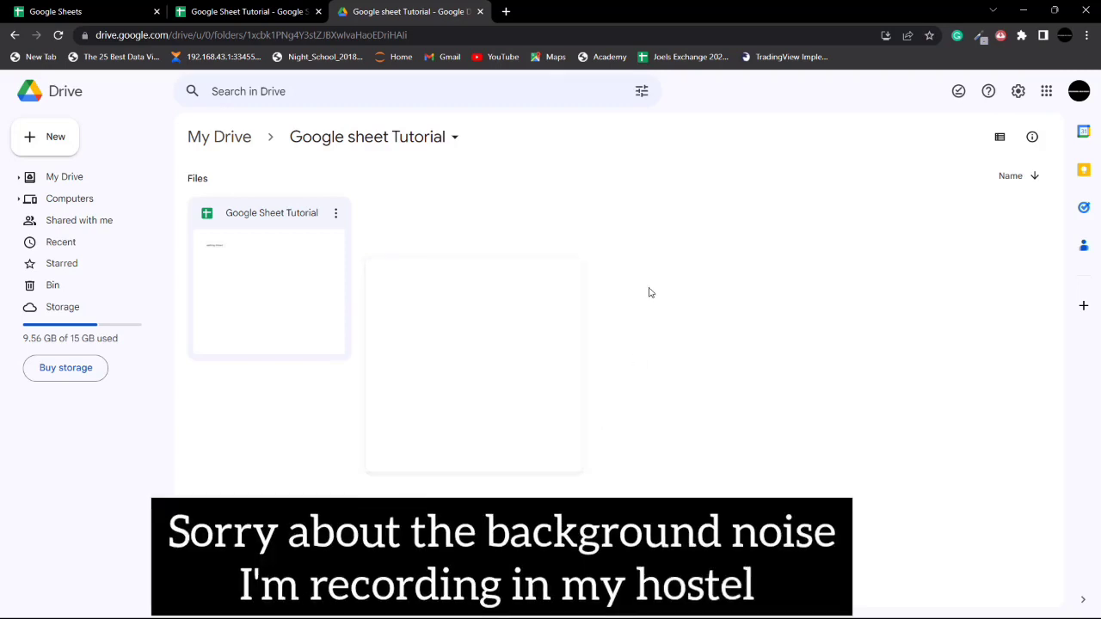
Step: Return to the Google Sheet Tutorial spreadsheet and copy it into the same folder as "Copy of Google Sheet Tutorial Copy"
left_click(215, 11)
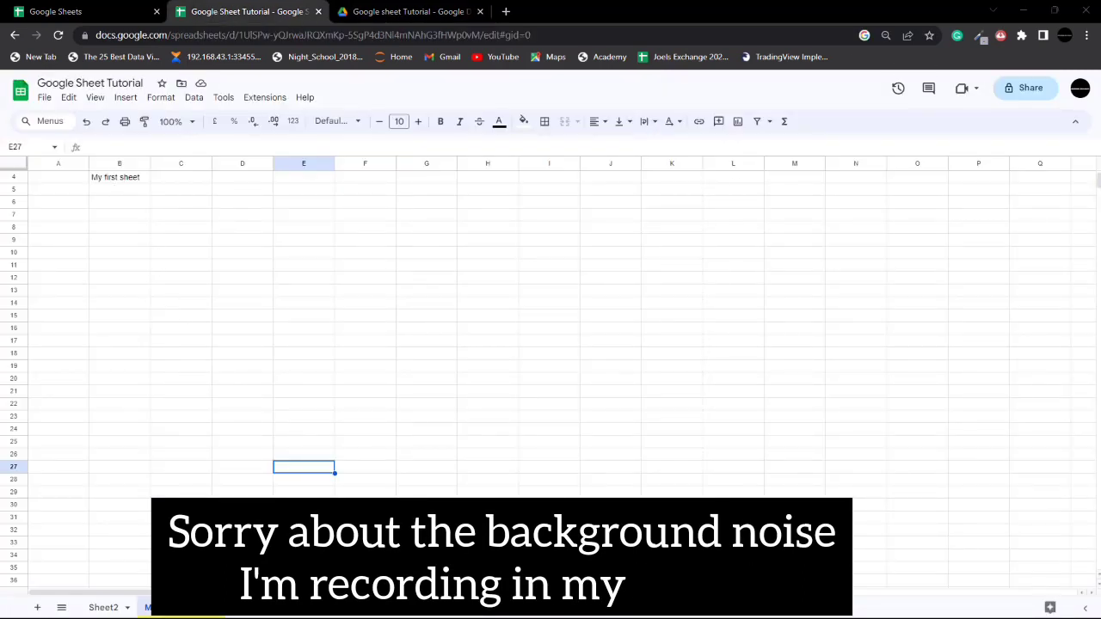
left_click(99, 192)
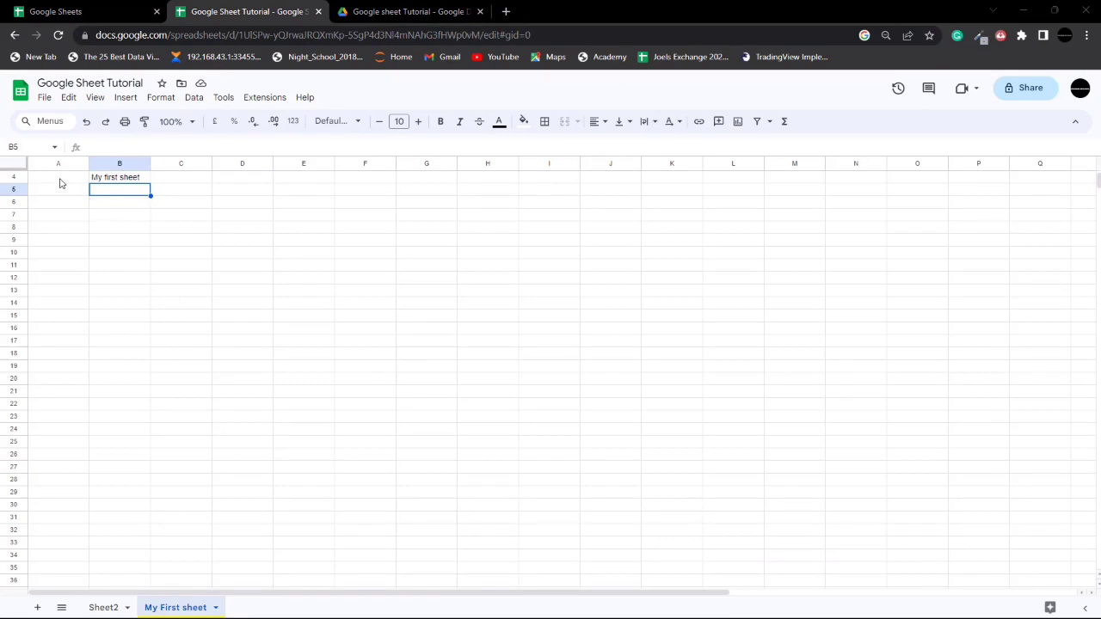
left_click(103, 215)
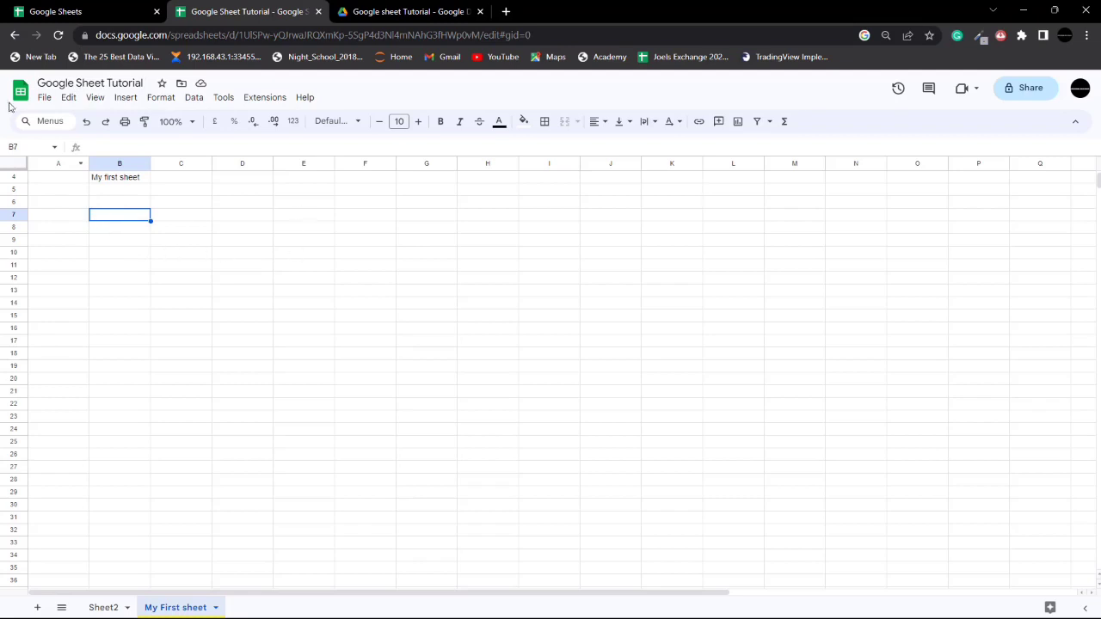
left_click(44, 101)
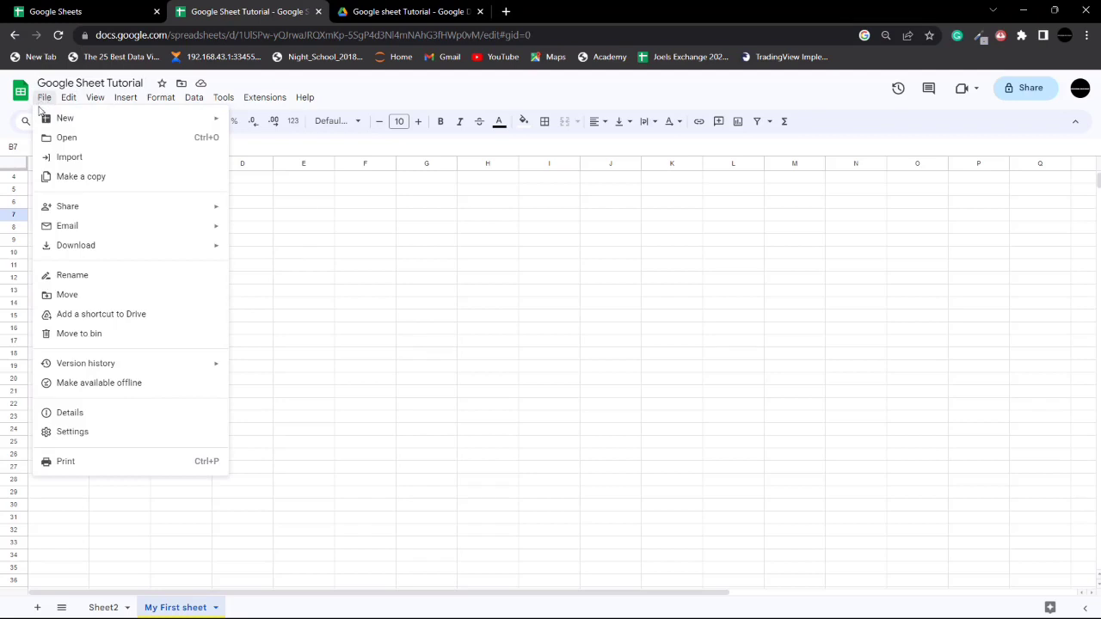
left_click(79, 178)
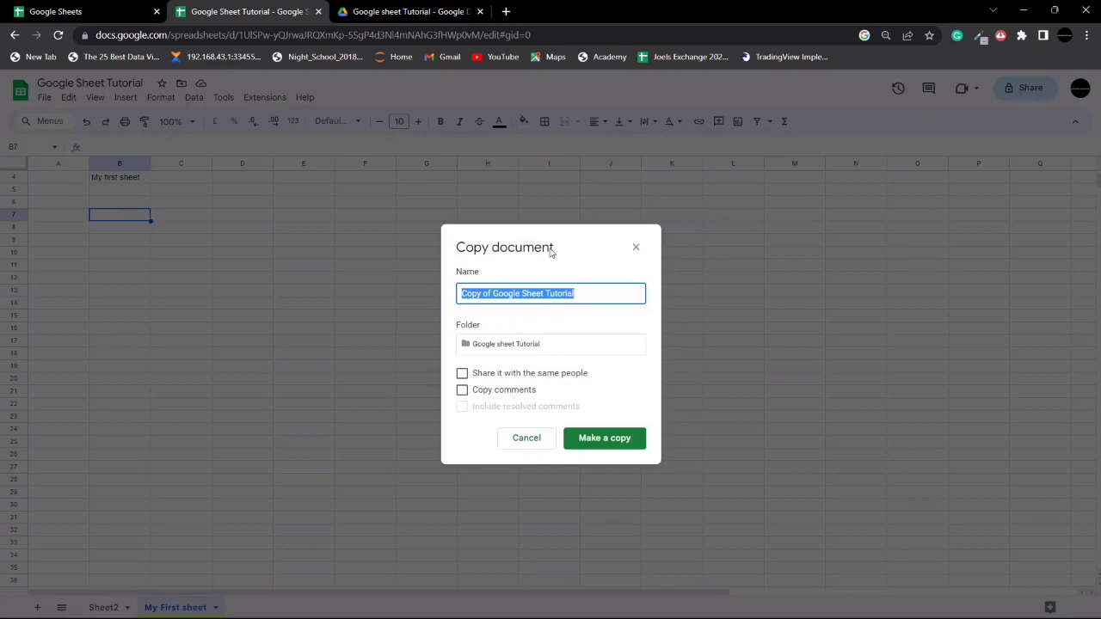
left_click_drag(551, 251, 436, 251)
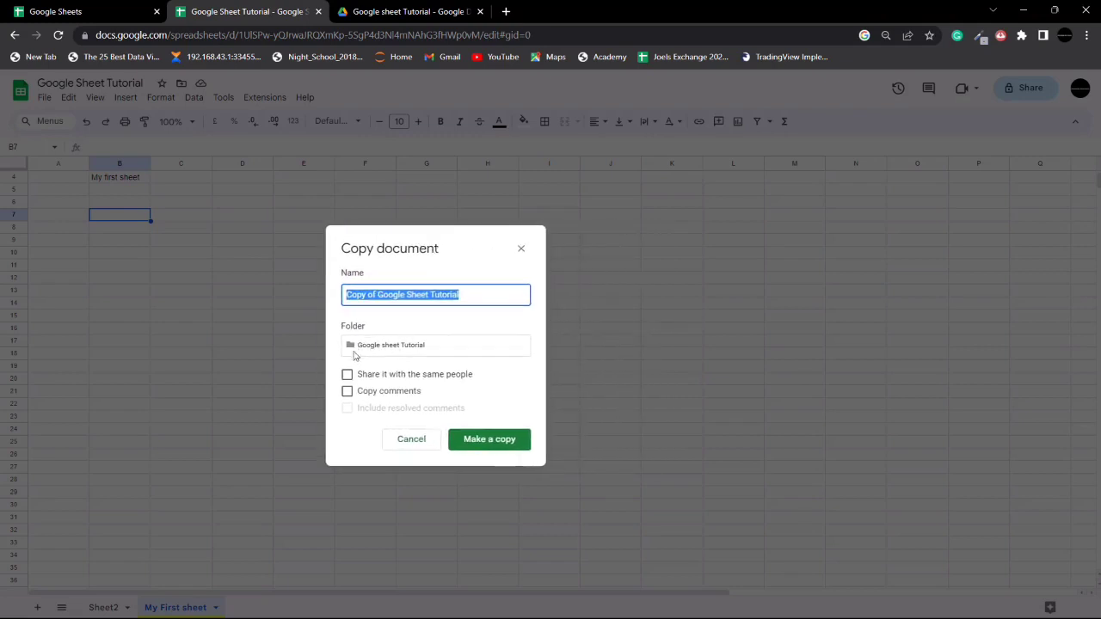
left_click(469, 294)
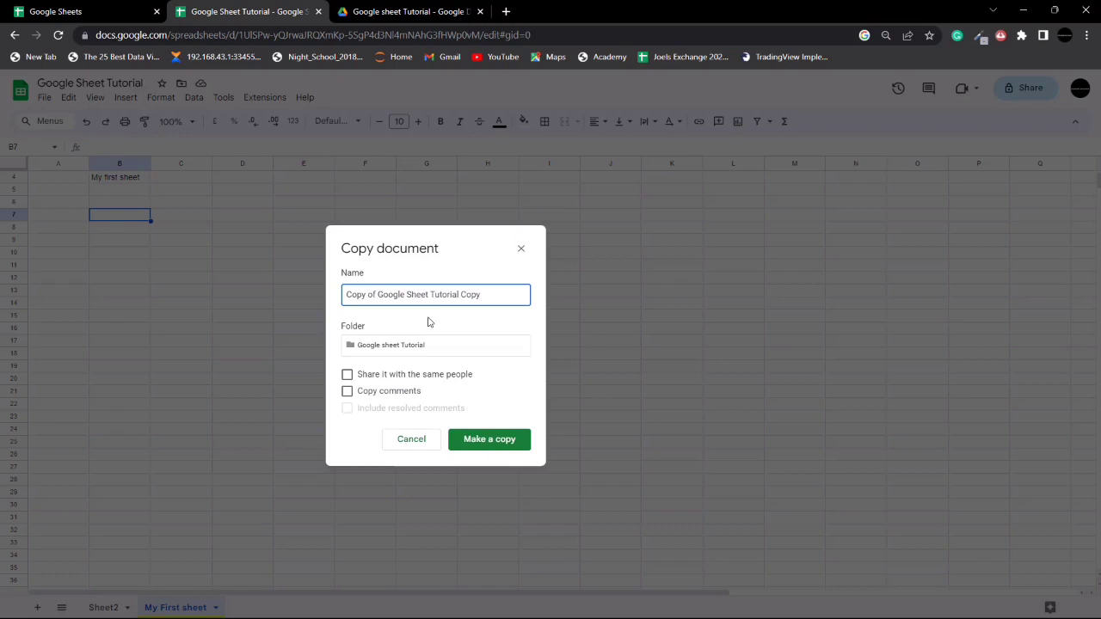
left_click(479, 441)
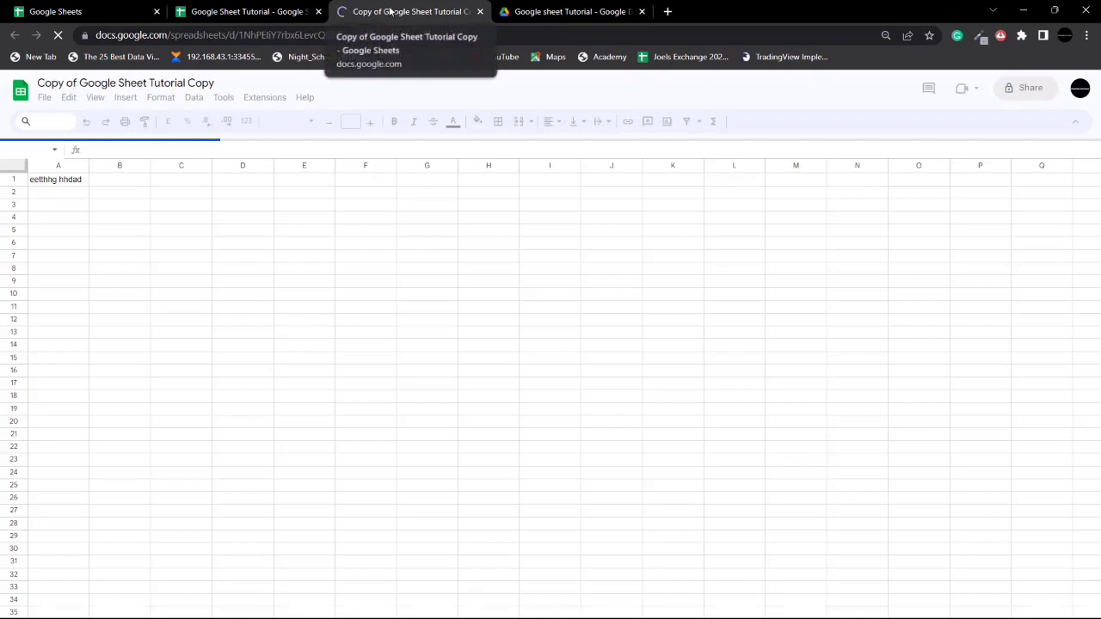
Step: Compare the original spreadsheet with its copy and clear the text in cell A1 of the copy's Sheet2
left_click(263, 12)
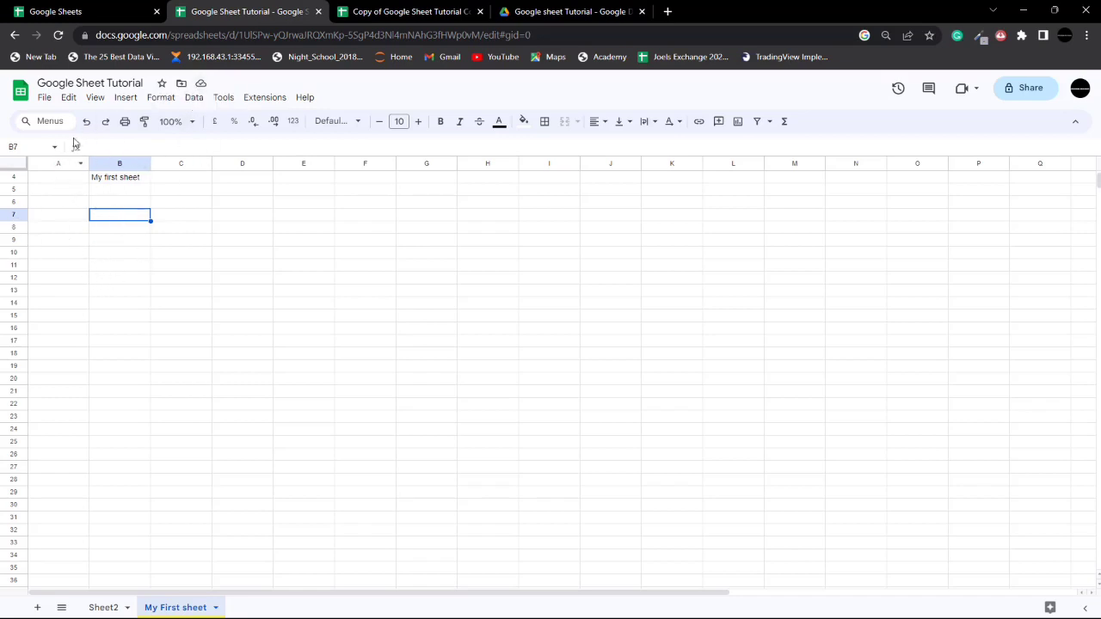
left_click(403, 12)
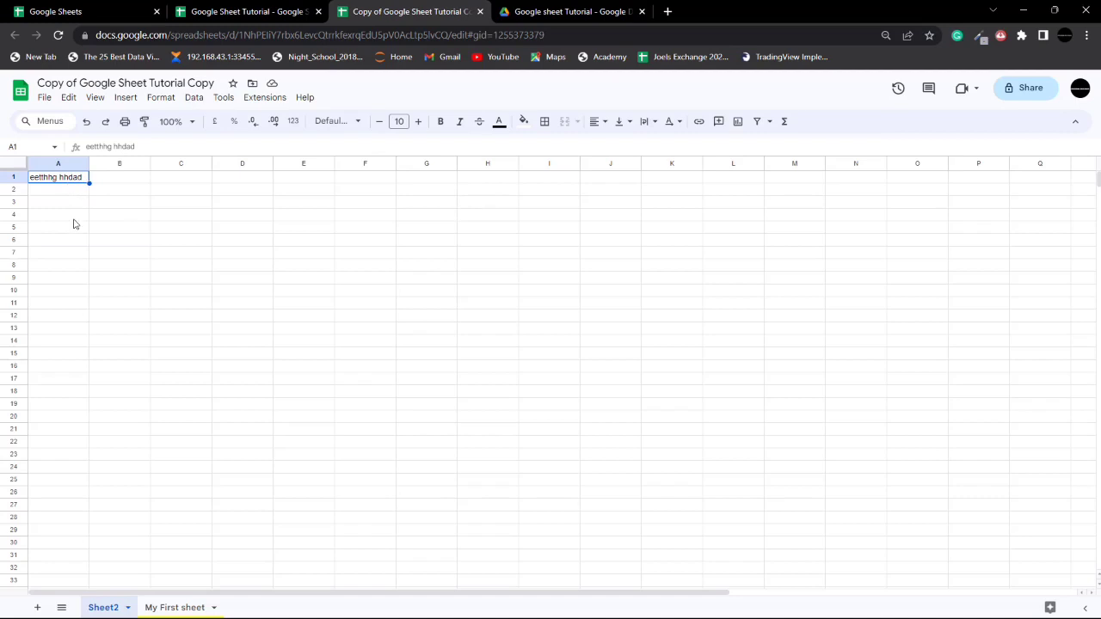
key("Delete")
left_click(125, 194)
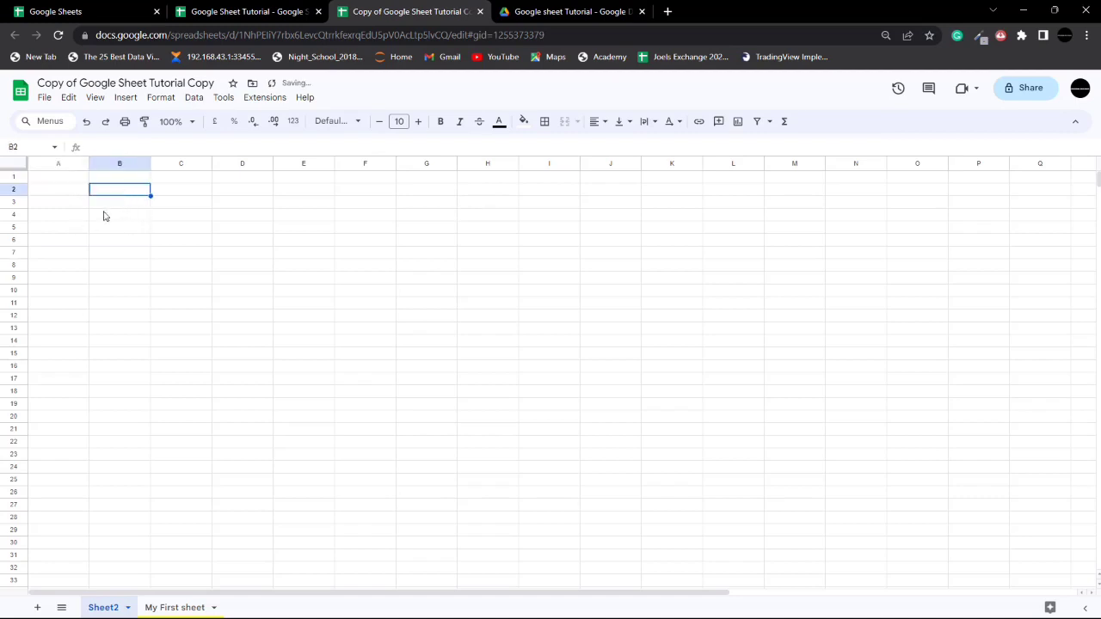
left_click(110, 203)
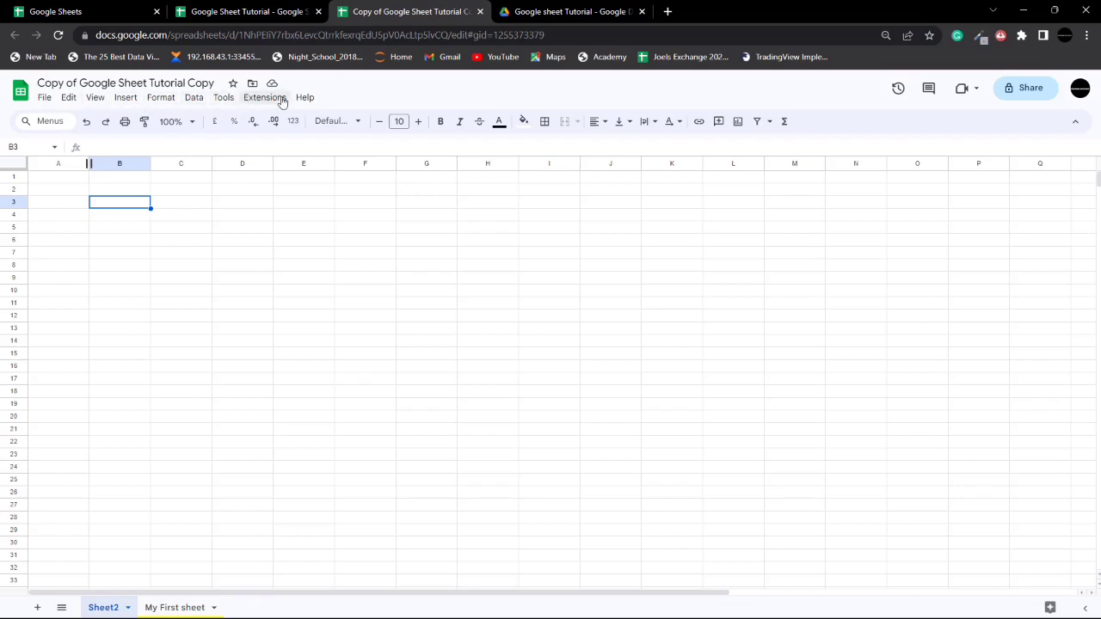
left_click(111, 218)
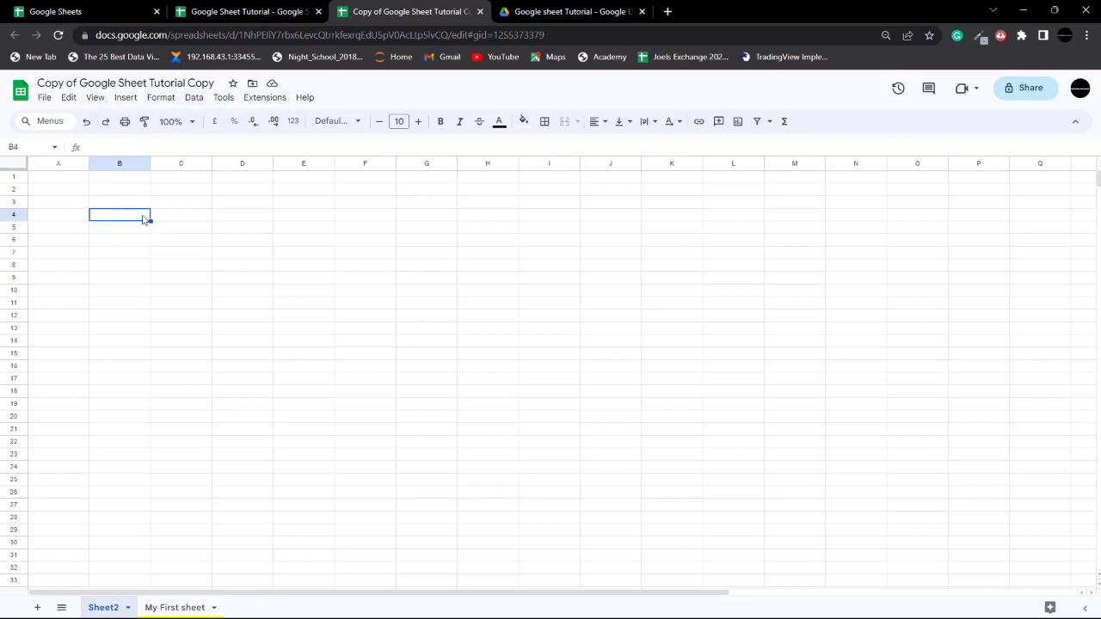
left_click(172, 216)
left_click(105, 229)
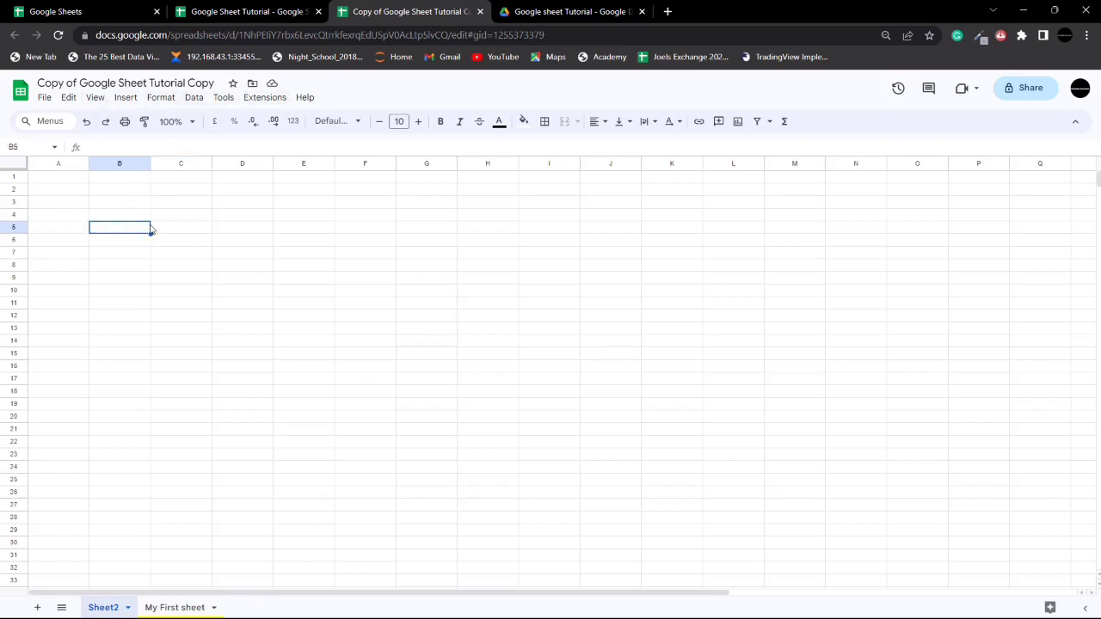
left_click(177, 229)
left_click(258, 230)
left_click(284, 230)
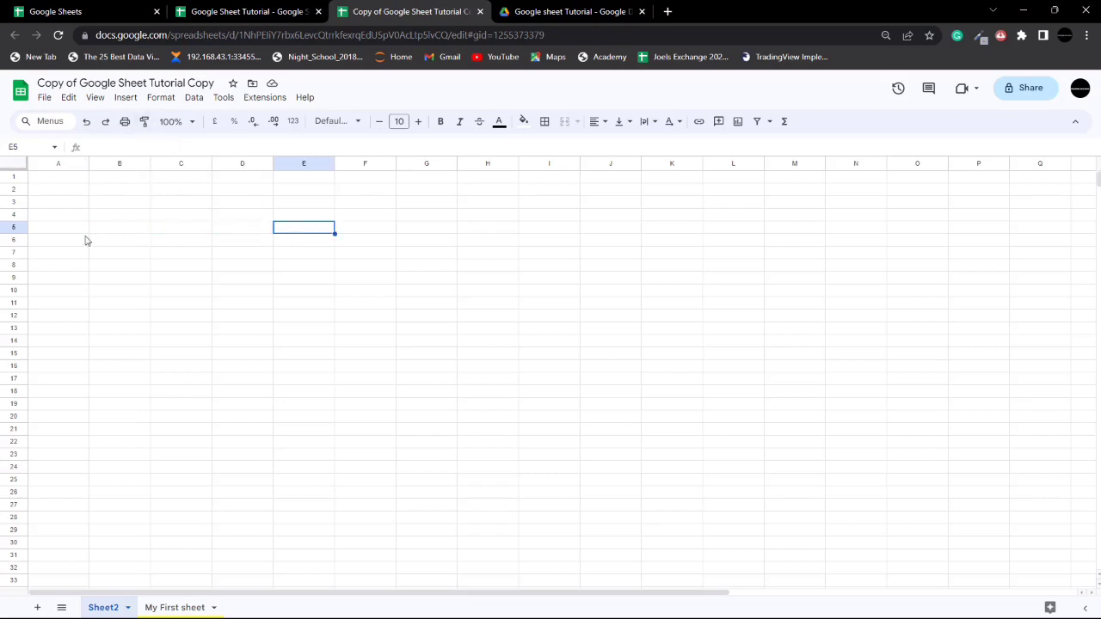
left_click(42, 227)
left_click(108, 229)
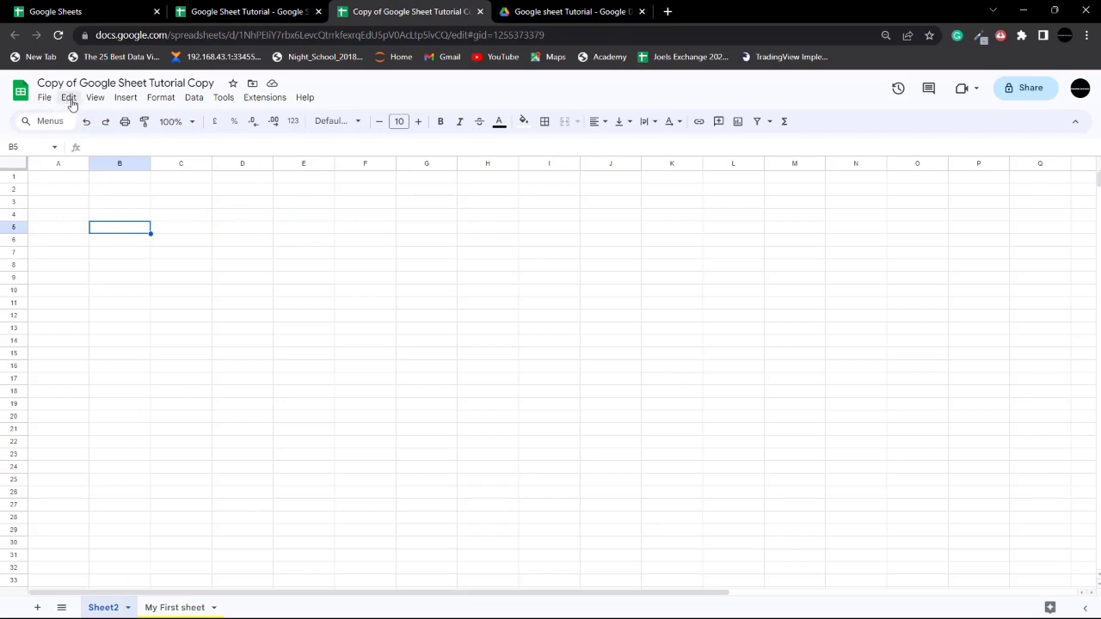
Step: Enter 6565656 in cell B3 of Sheet2 and keep that cell selected
left_click(109, 201)
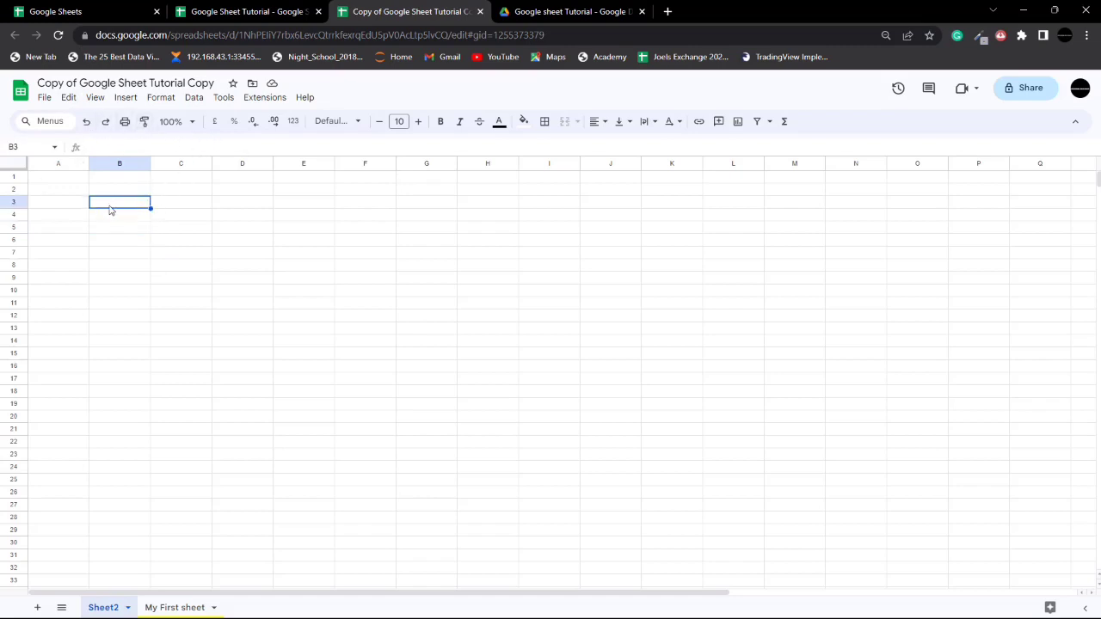
type("6565656")
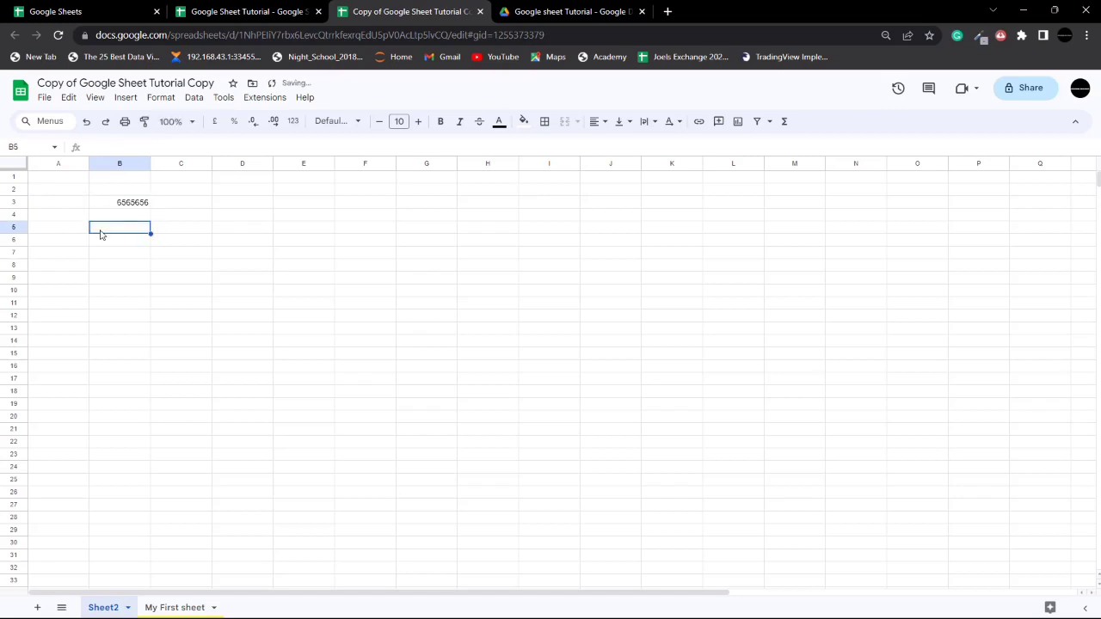
left_click(100, 228)
left_click(124, 203)
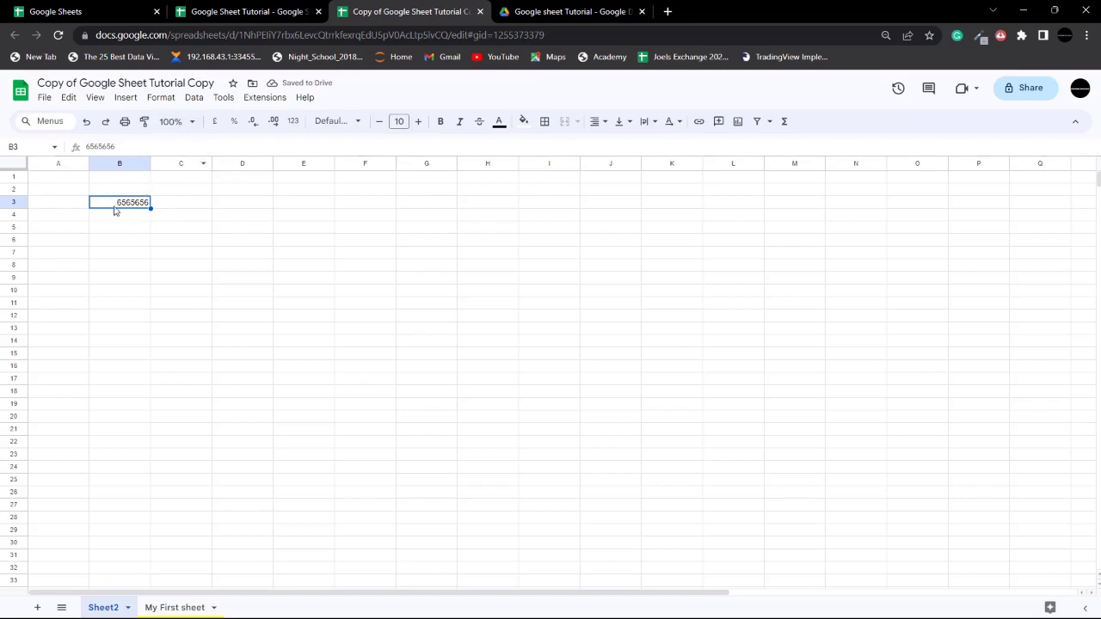
key("Down")
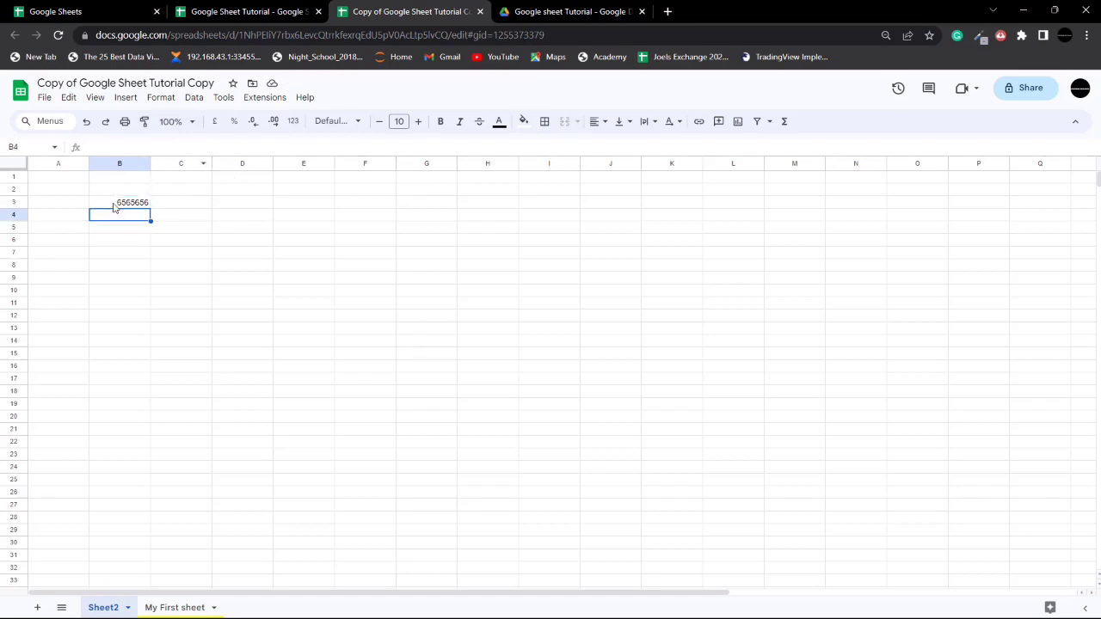
key("Up")
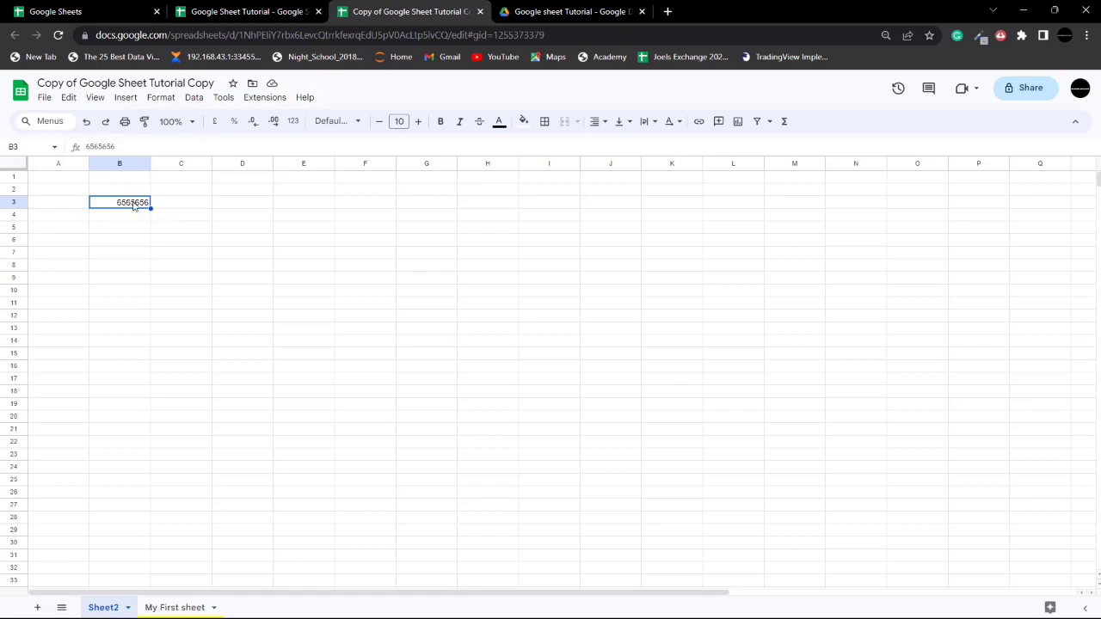
Step: Format cell B3 with a dark green fill and bold white text
left_click(524, 121)
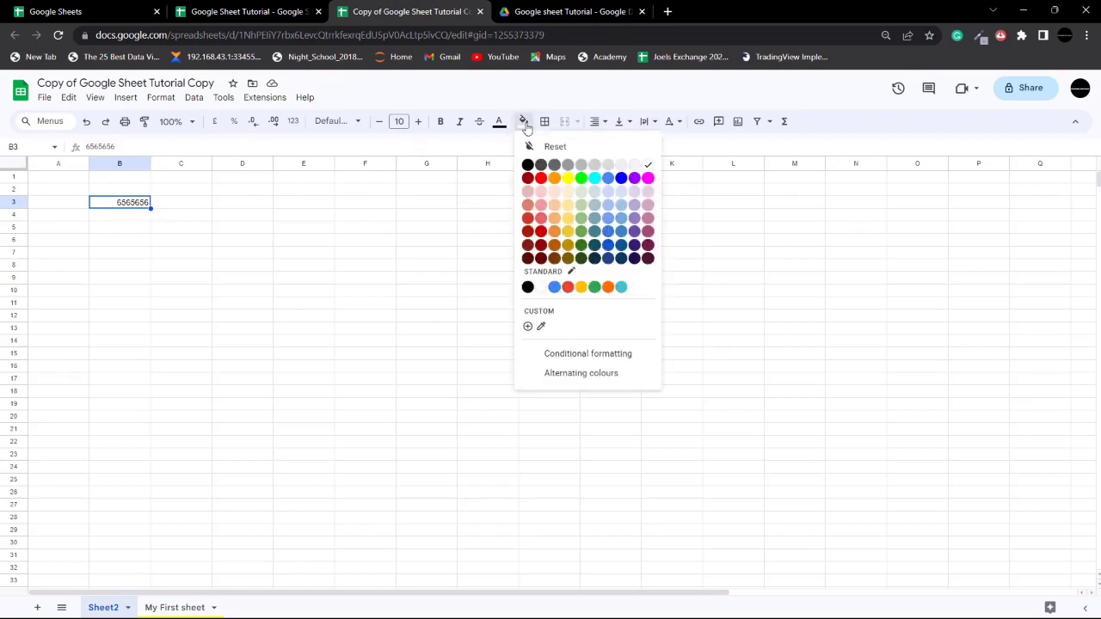
left_click(582, 245)
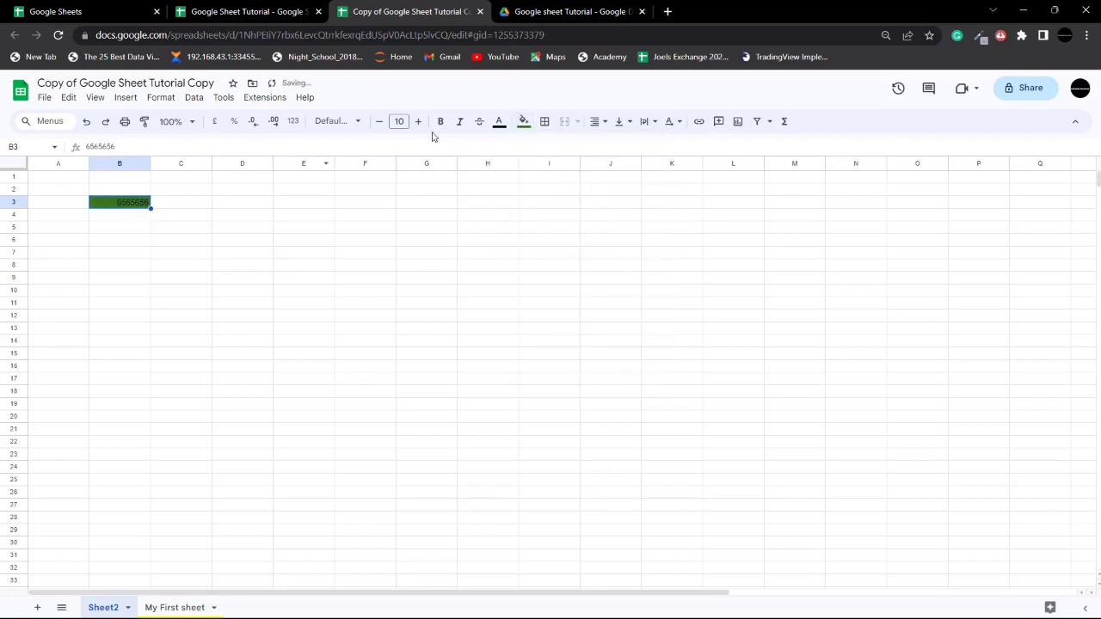
left_click(499, 121)
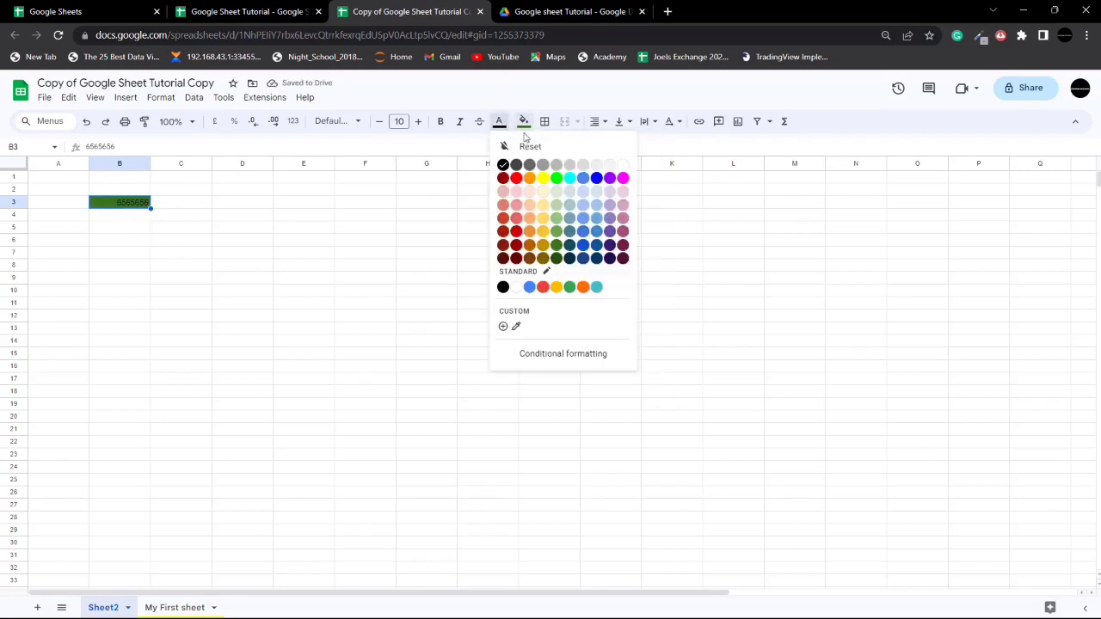
left_click(622, 165)
left_click(399, 120)
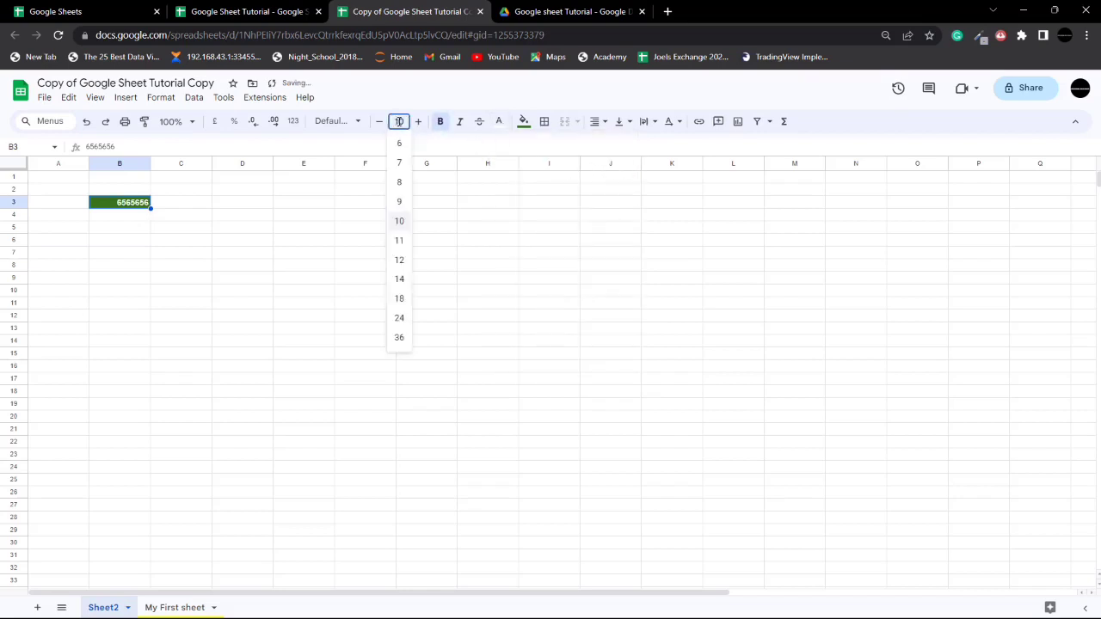
left_click(469, 215)
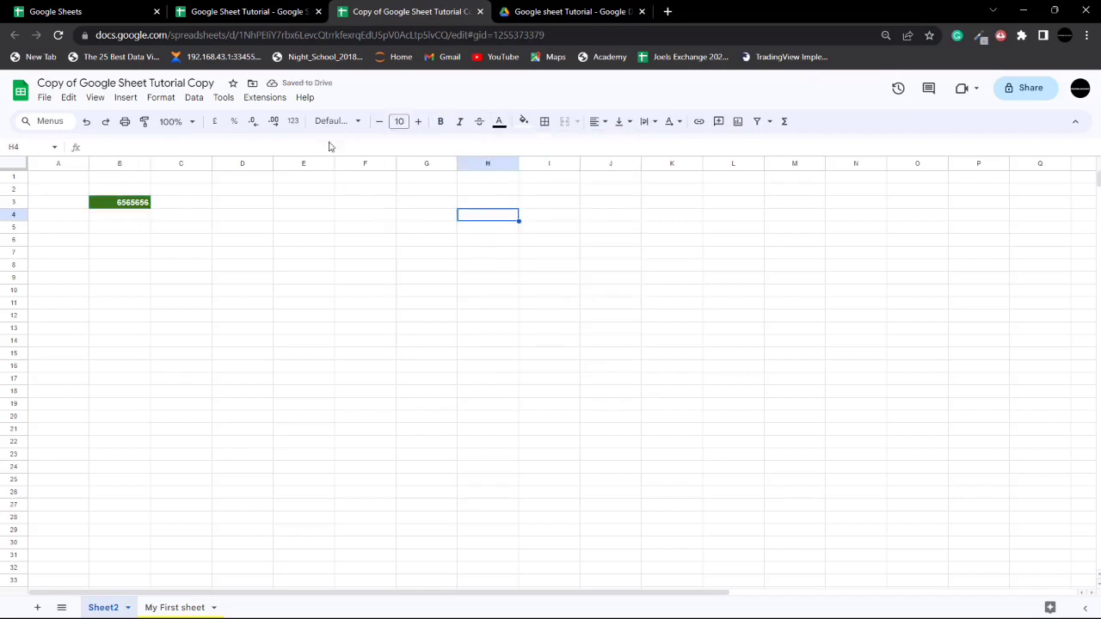
Step: Set the font of the number in cell B3 to Impact
left_click(349, 121)
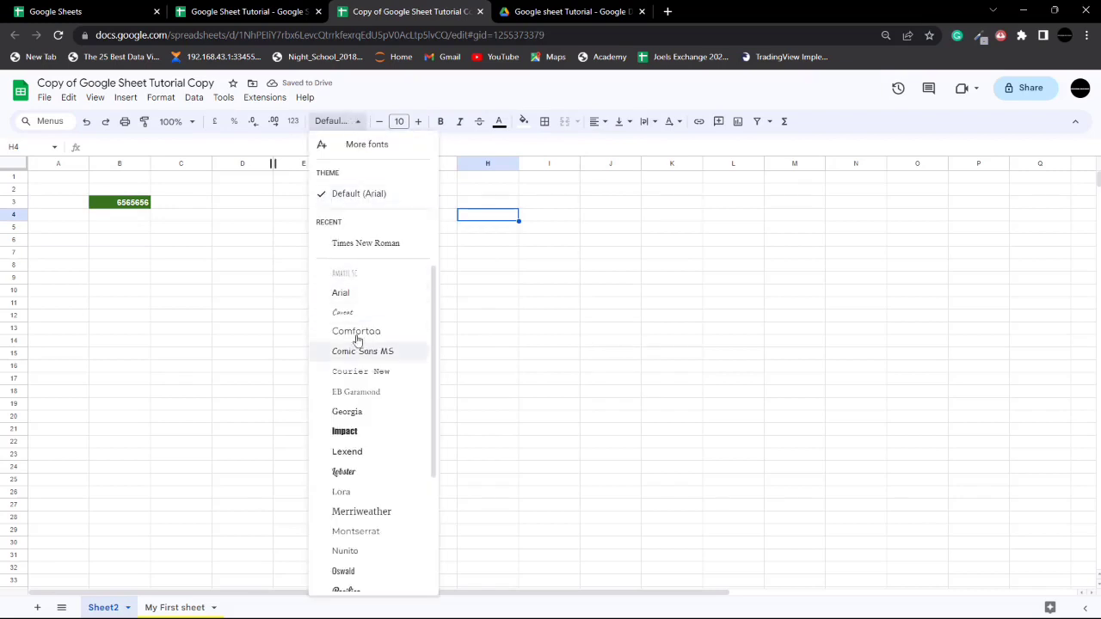
scroll(360, 383, "down", 1)
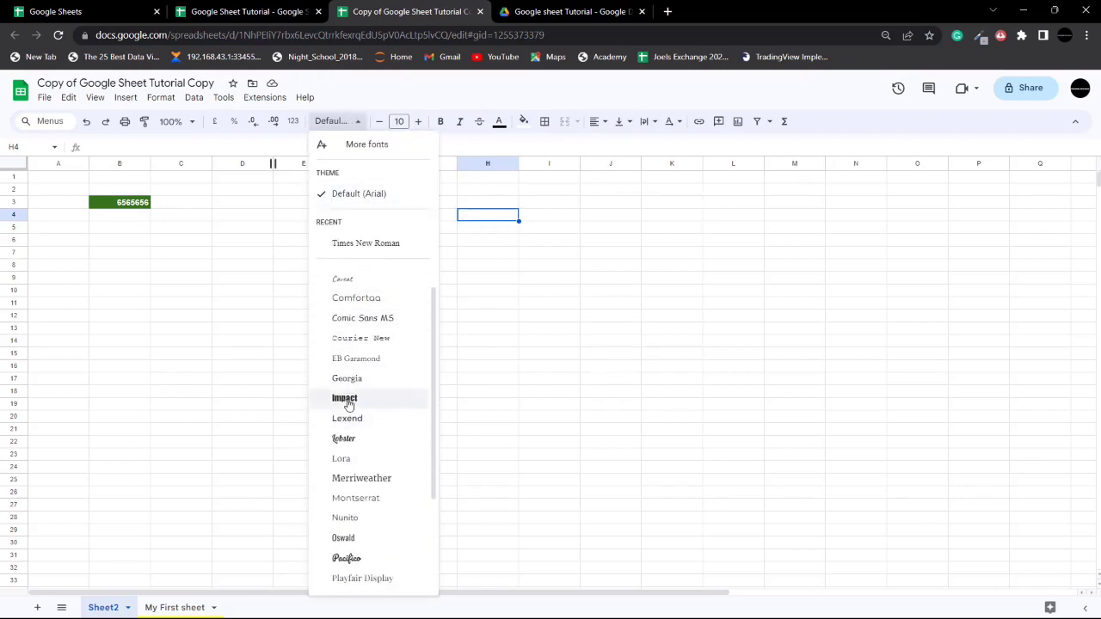
left_click(344, 399)
left_click(125, 205)
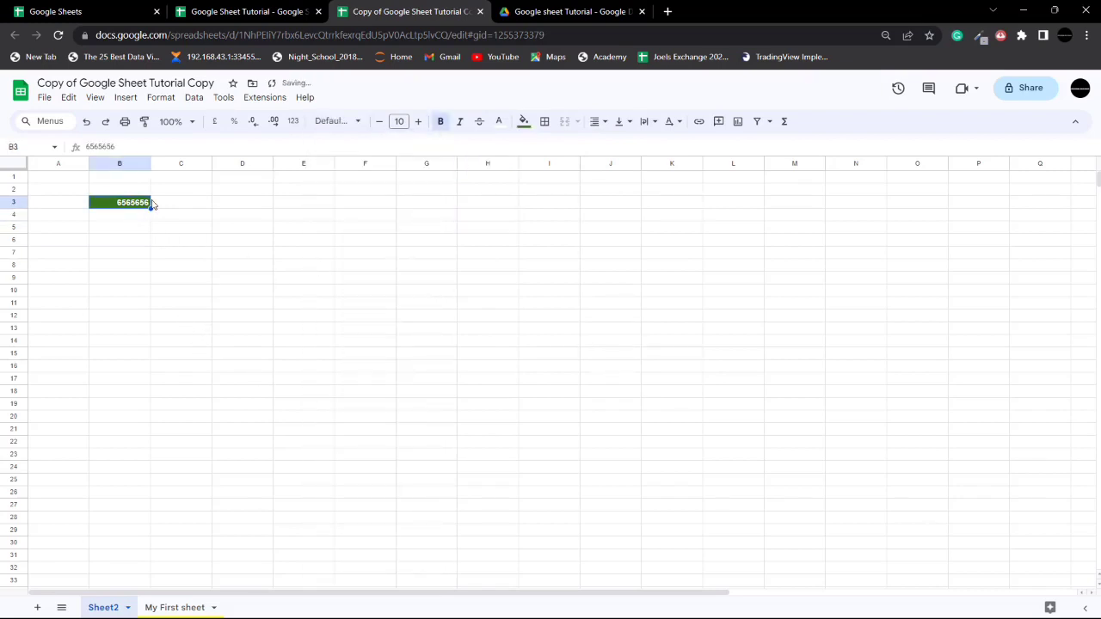
left_click(356, 121)
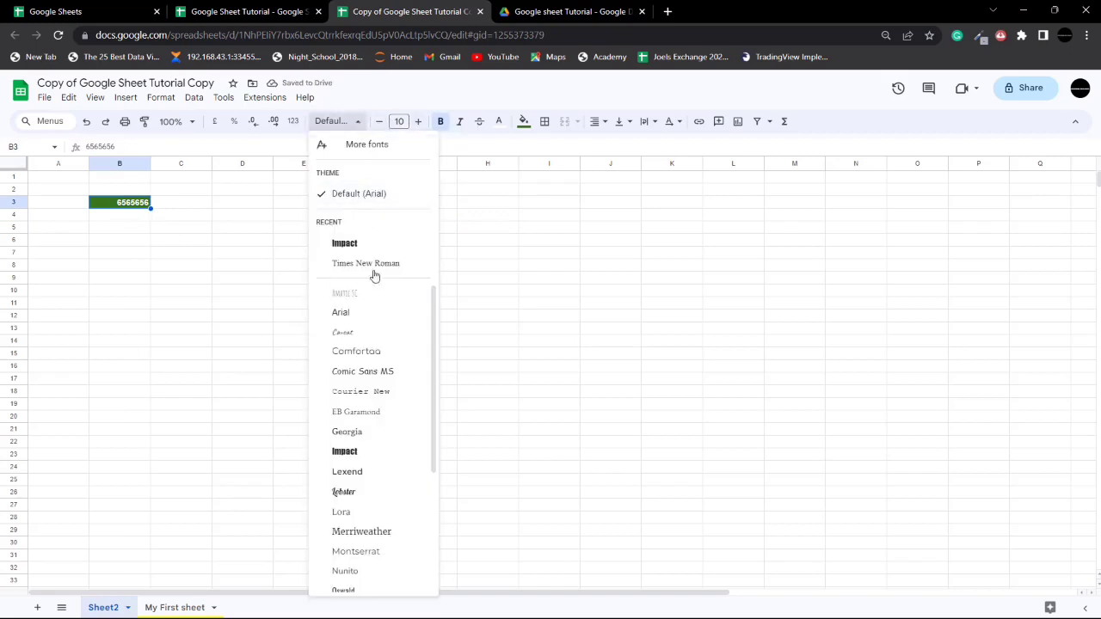
left_click(344, 243)
left_click(236, 253)
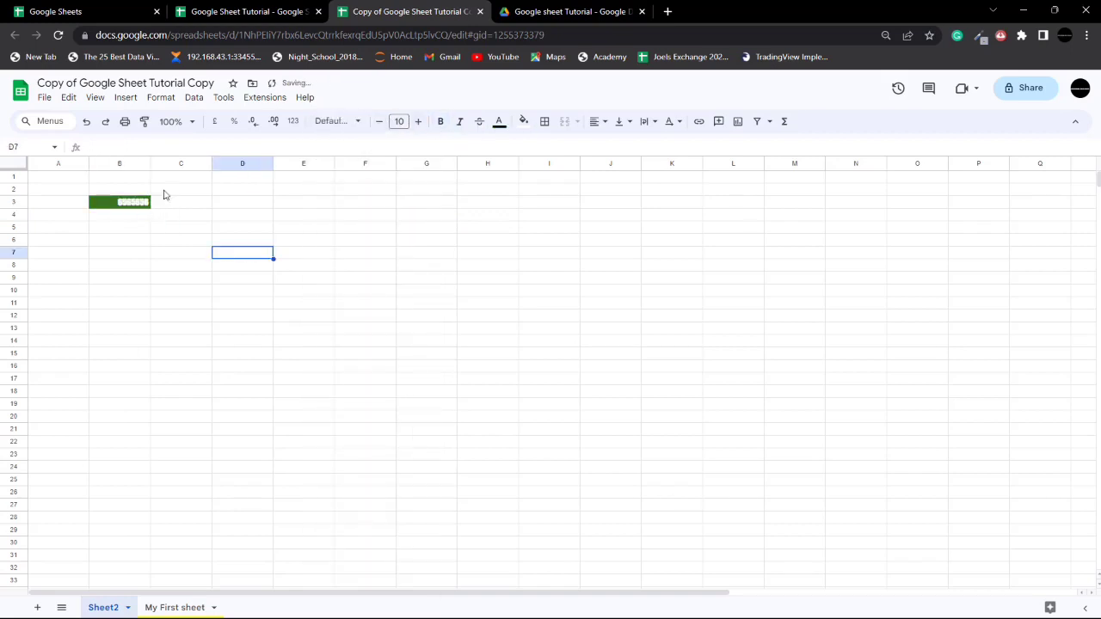
Step: Return the number in cell B3 to the default Arial font
left_click(356, 122)
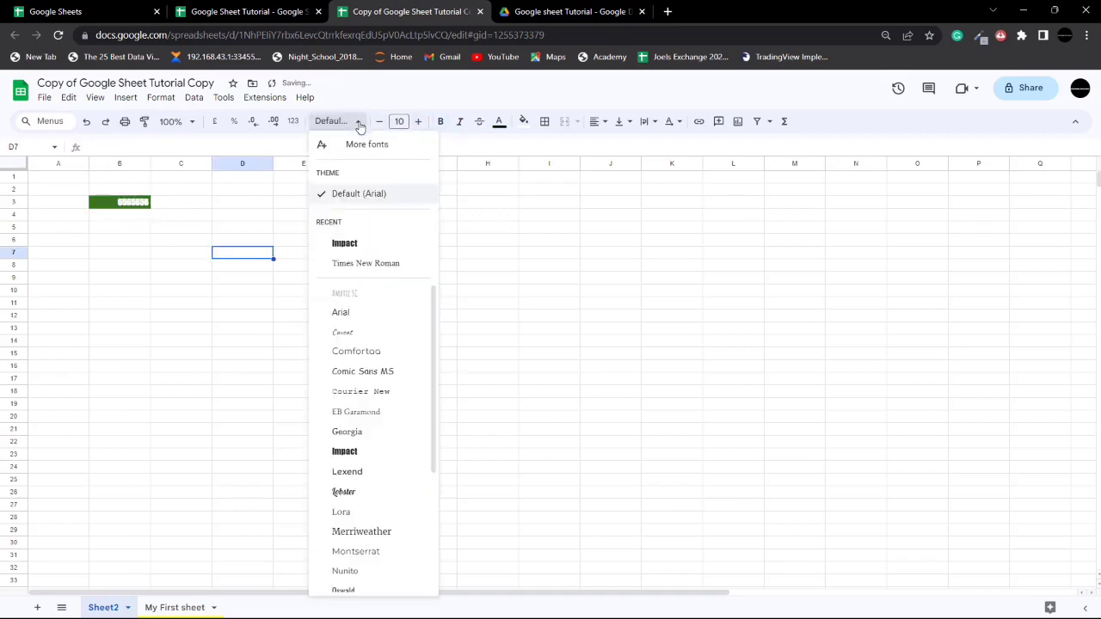
left_click(351, 194)
left_click(293, 227)
left_click(132, 205)
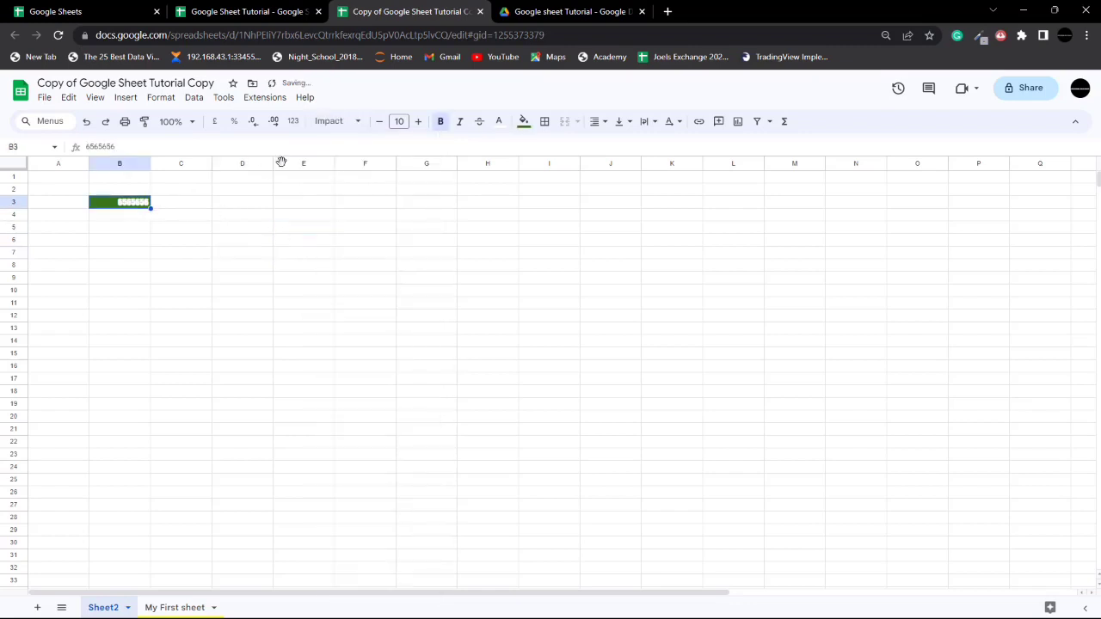
left_click(358, 123)
left_click(365, 195)
left_click(300, 214)
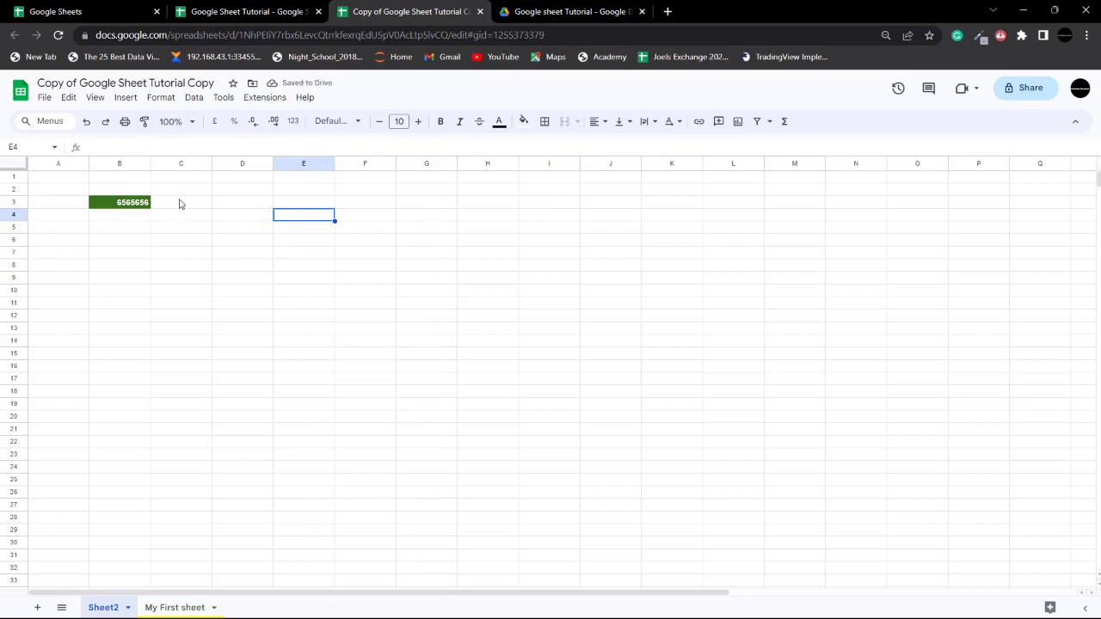
Step: Enter 66666 in cell C3 of Sheet2
left_click(181, 206)
type("6")
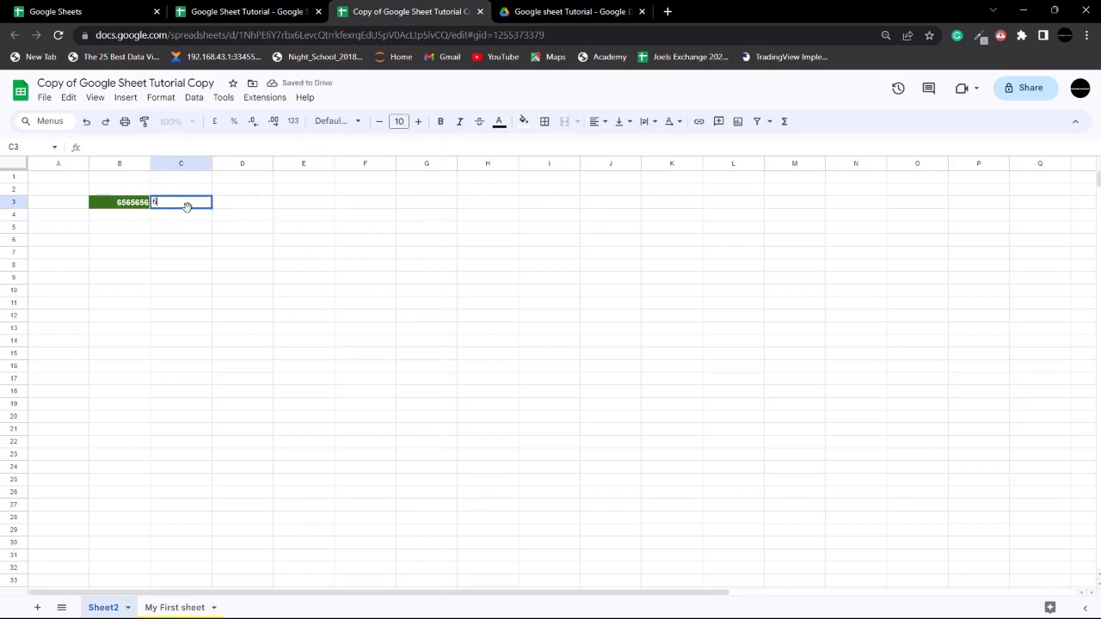
type("6666")
key("Return")
Step: Copy the formatting of cell B3 onto cell C3 with Paint format
left_click(137, 203)
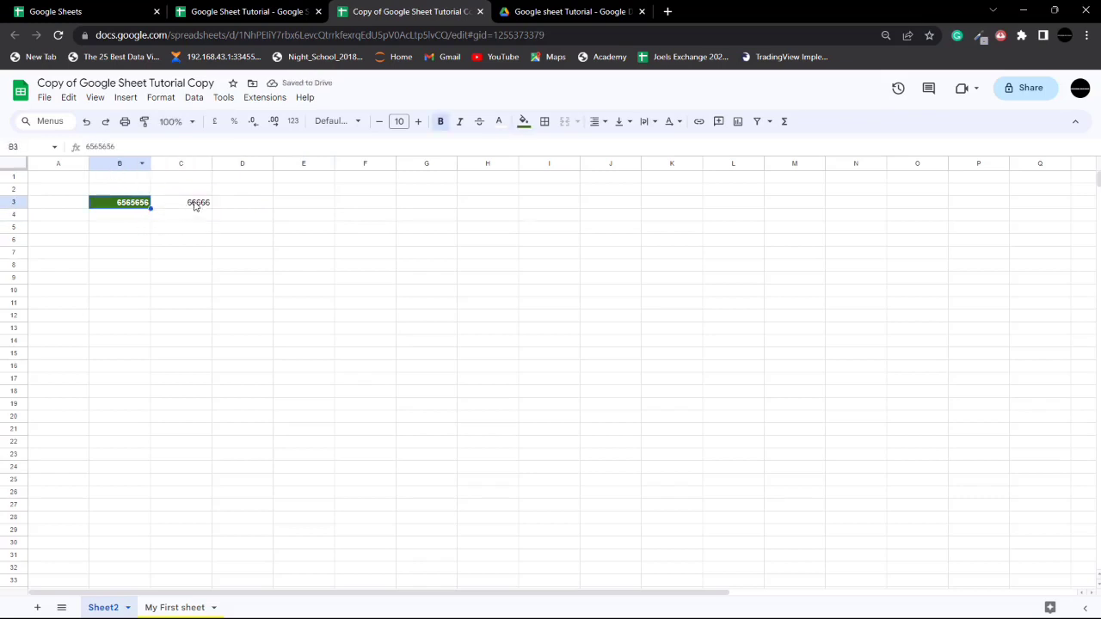
left_click(145, 123)
left_click(184, 207)
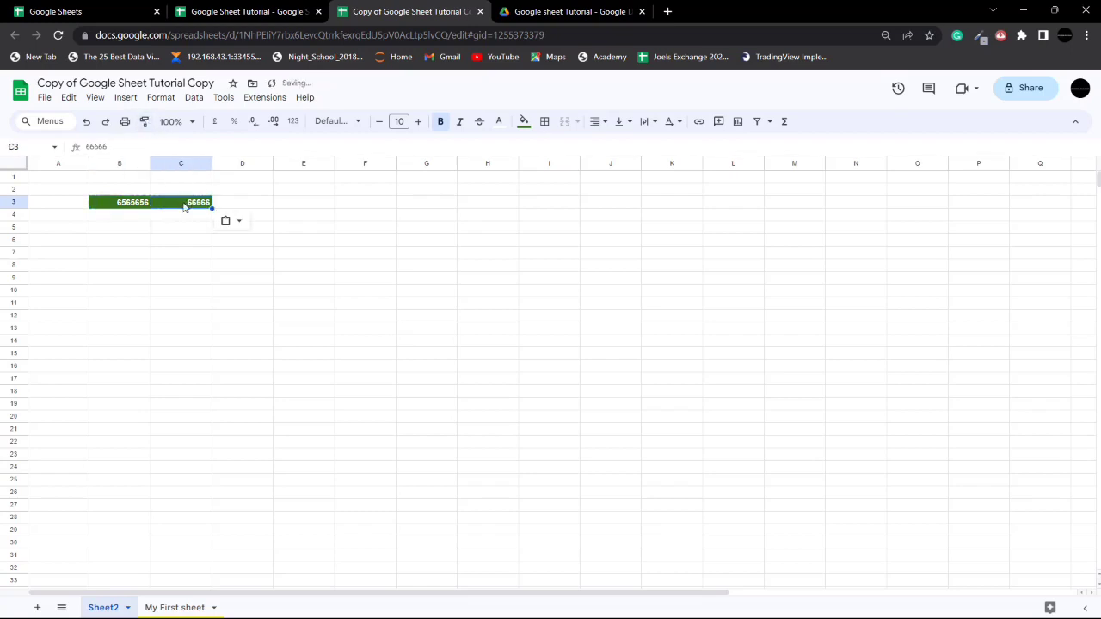
left_click(182, 228)
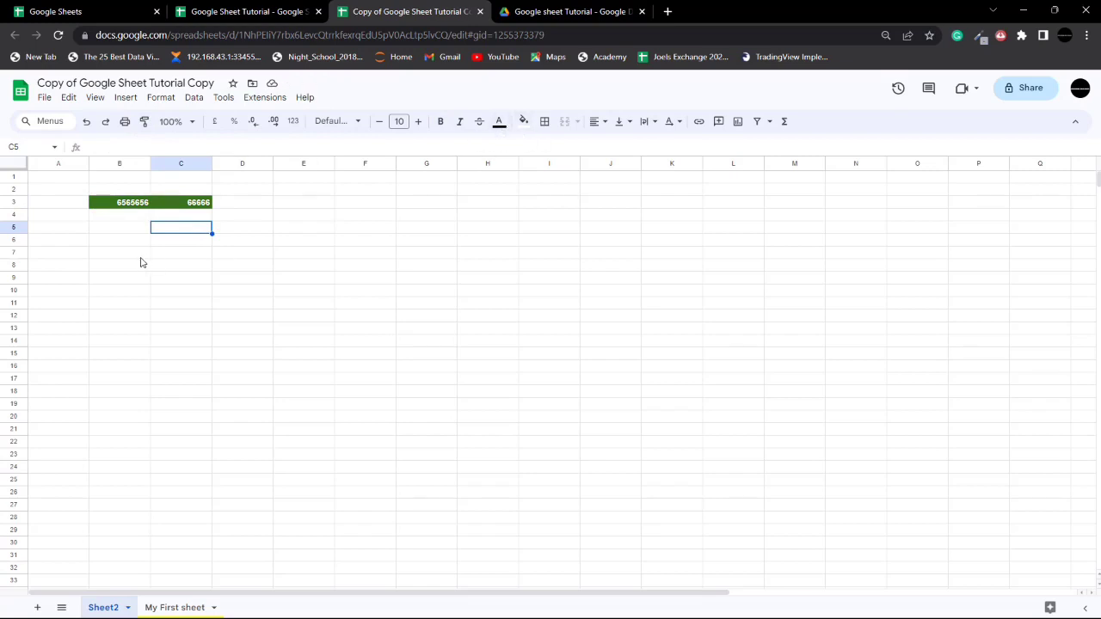
Step: Try the Number format and the Percent format on cell C3
left_click(205, 202)
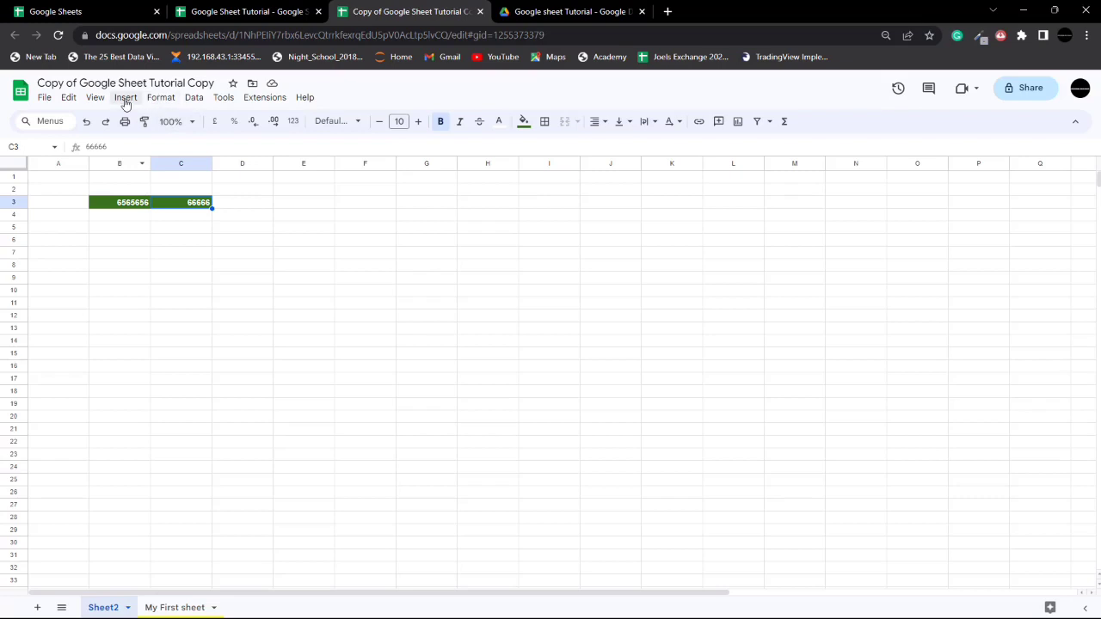
left_click(294, 123)
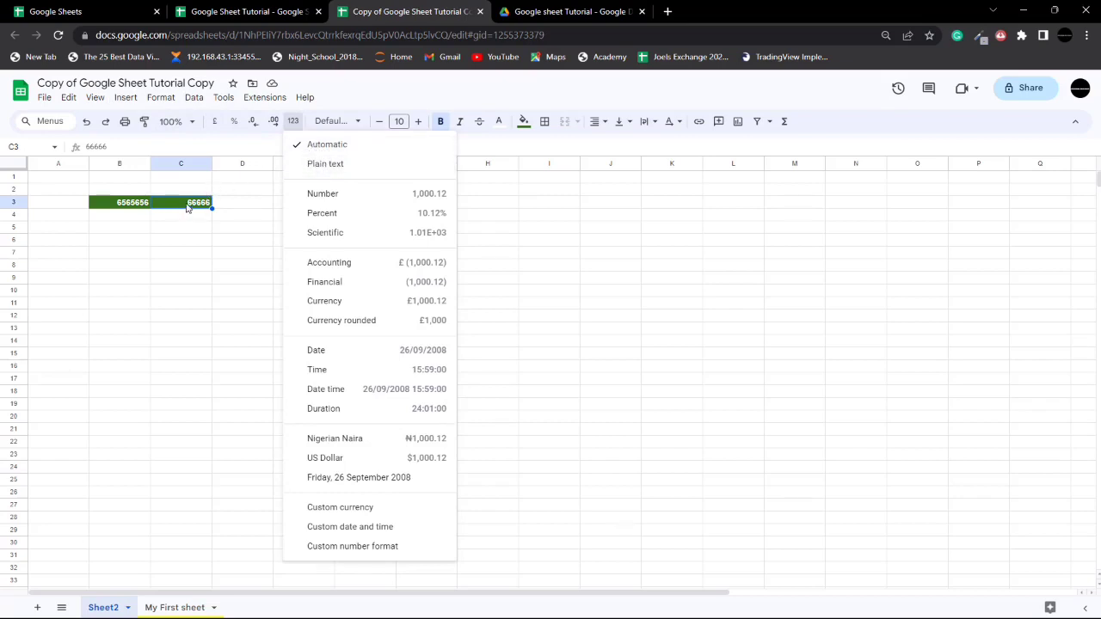
left_click(317, 194)
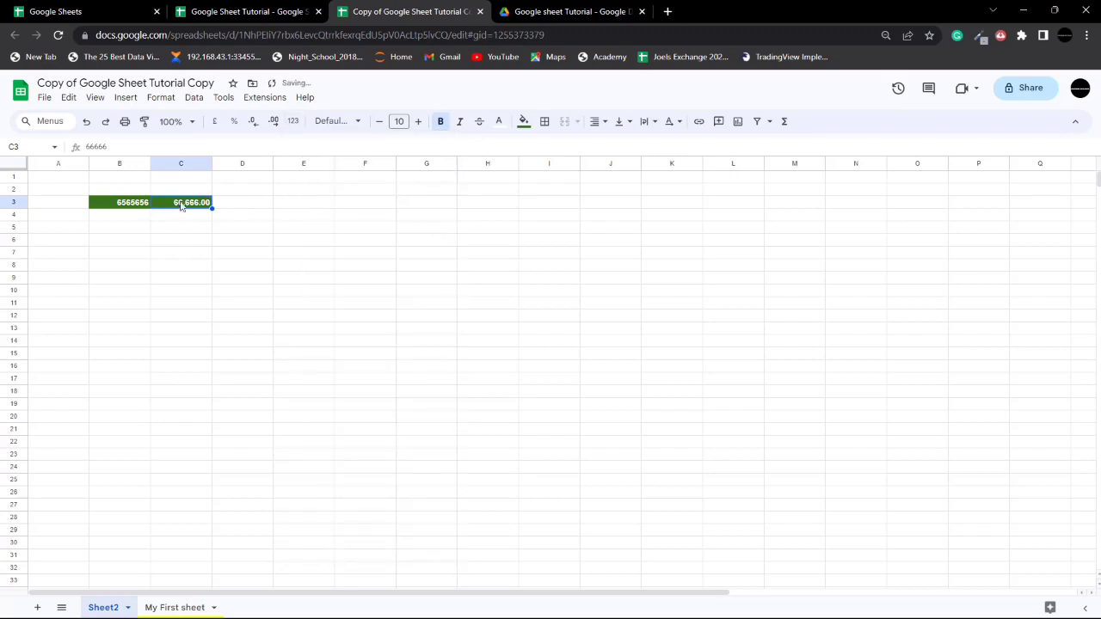
left_click(333, 121)
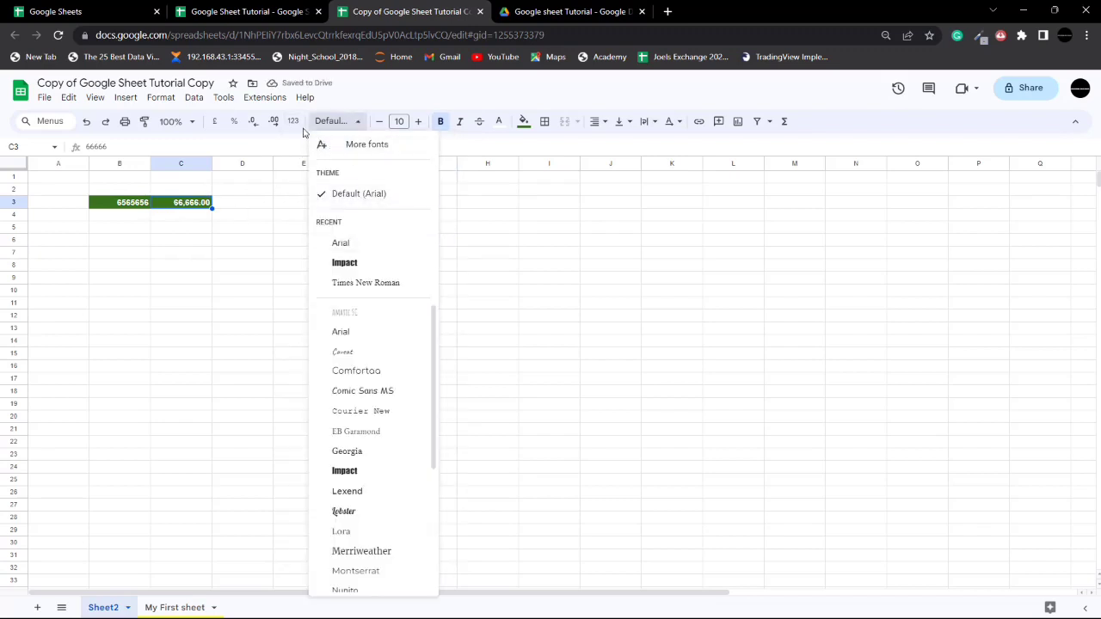
left_click(293, 121)
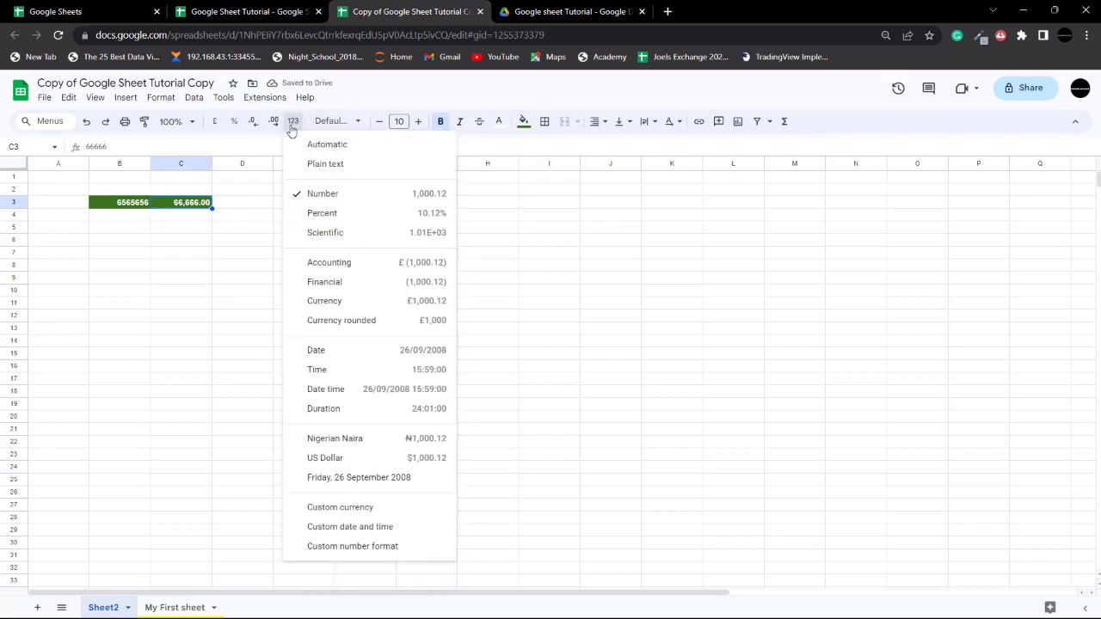
left_click(344, 215)
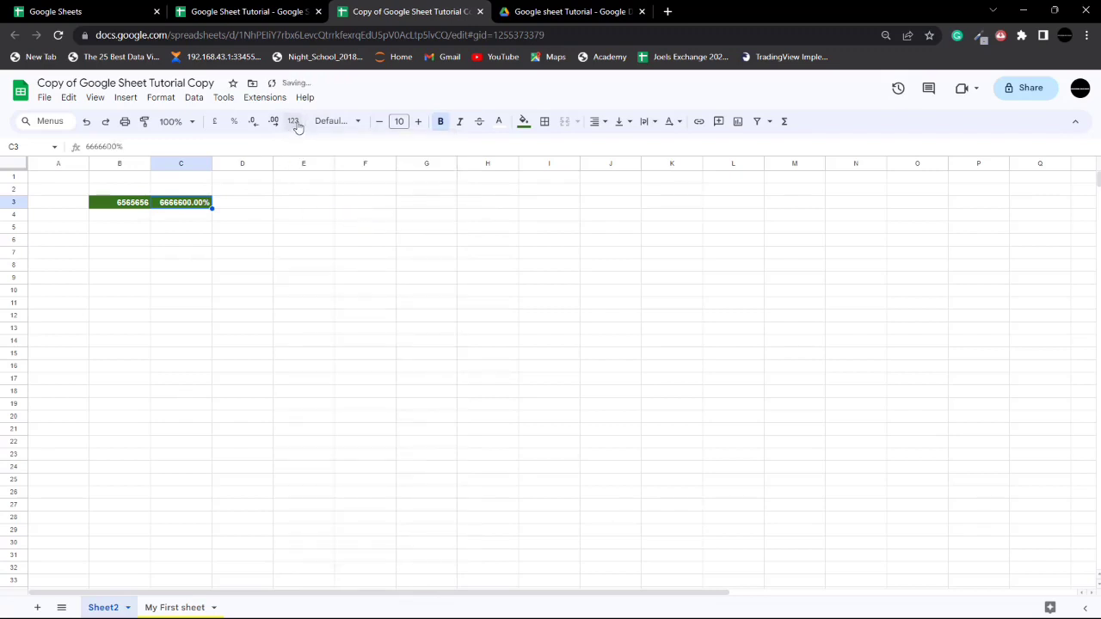
Step: Apply the Accounting format to cell C3 and change its value to -66666
left_click(295, 123)
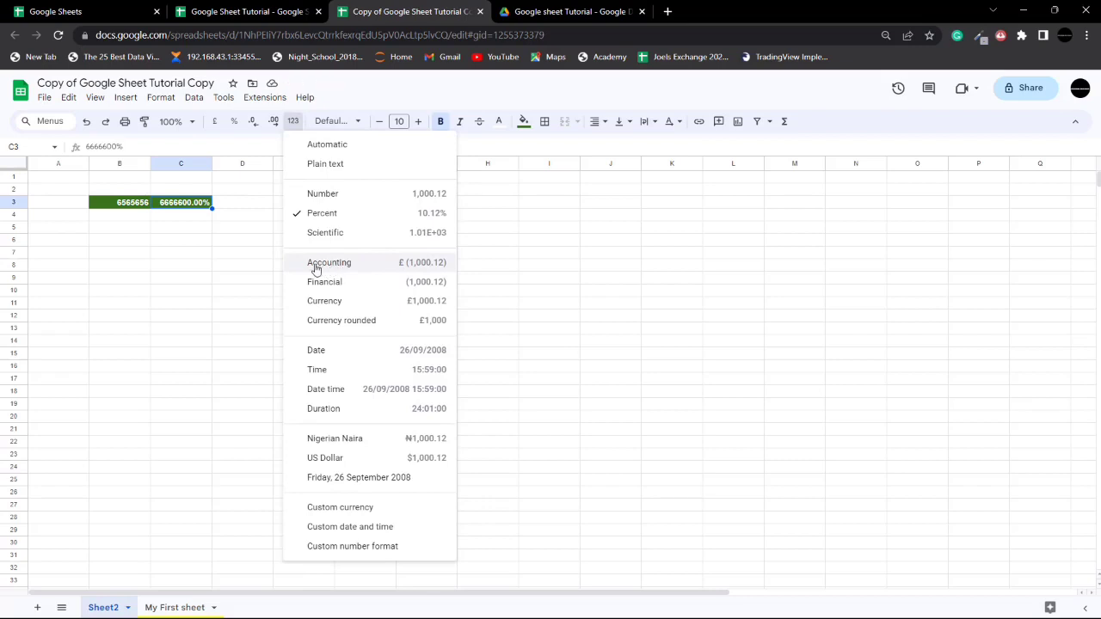
left_click(348, 267)
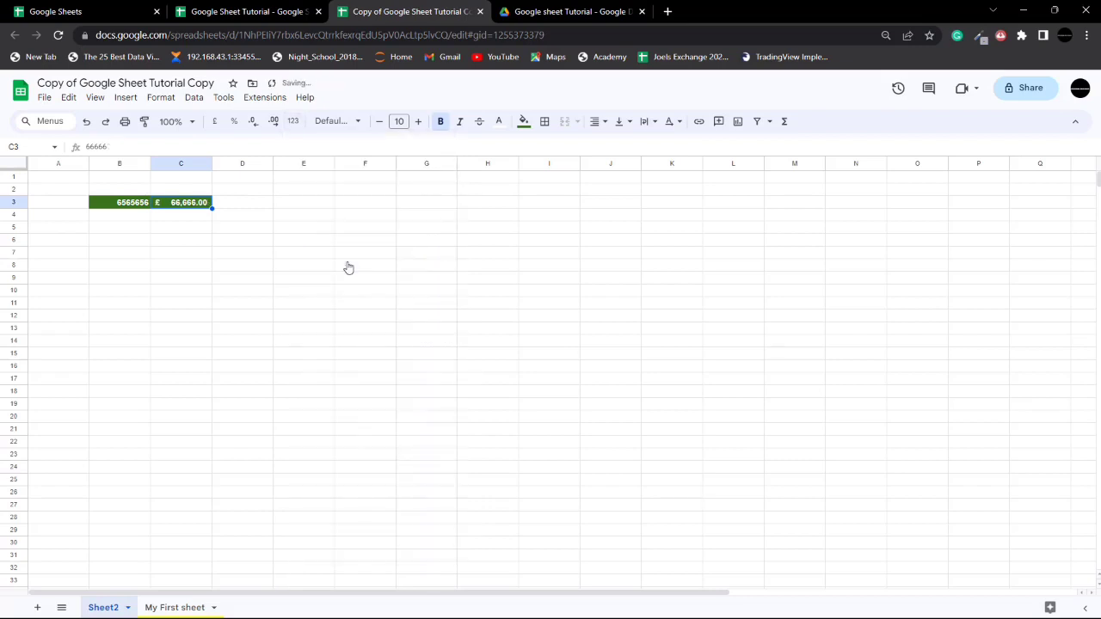
double_click(170, 204)
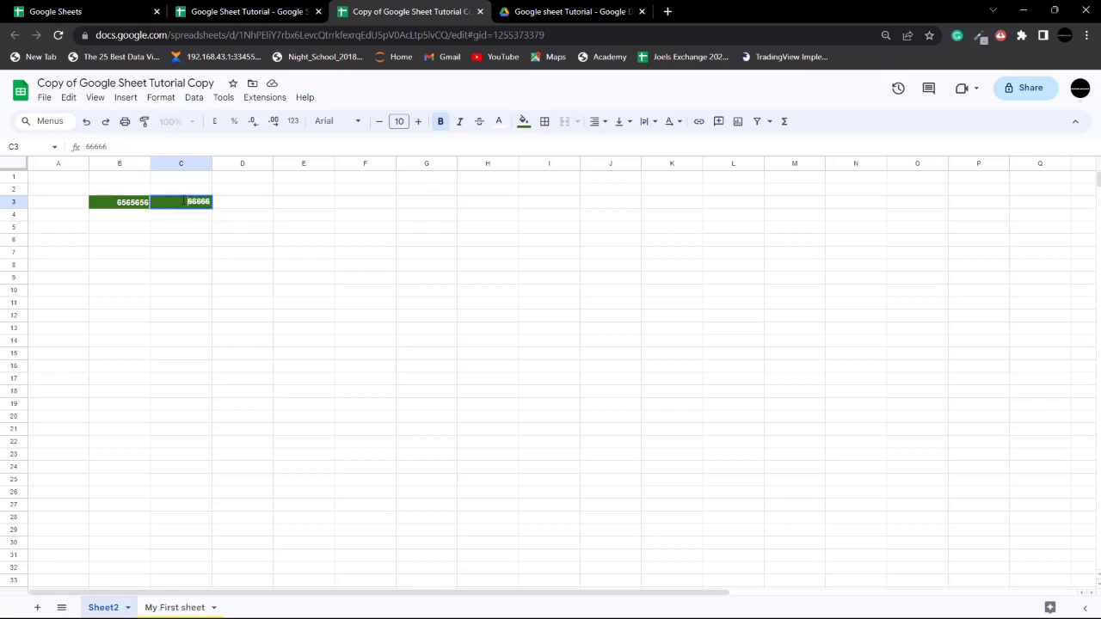
key("Return")
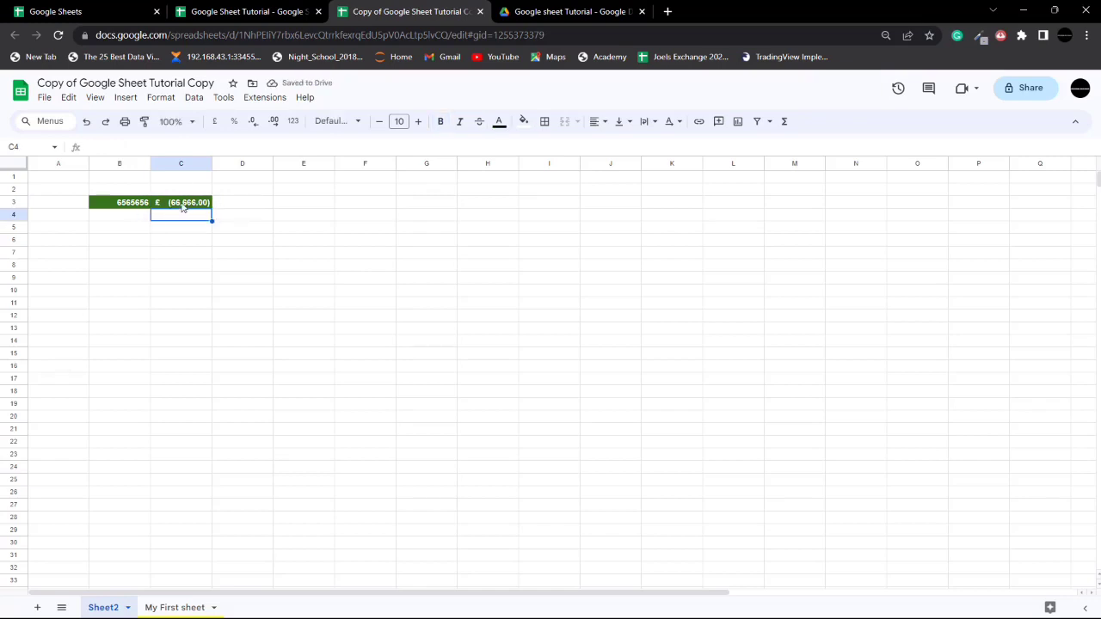
Step: Examine the number formats and custom currencies available for cell C3 without applying one
left_click(186, 204)
left_click(360, 126)
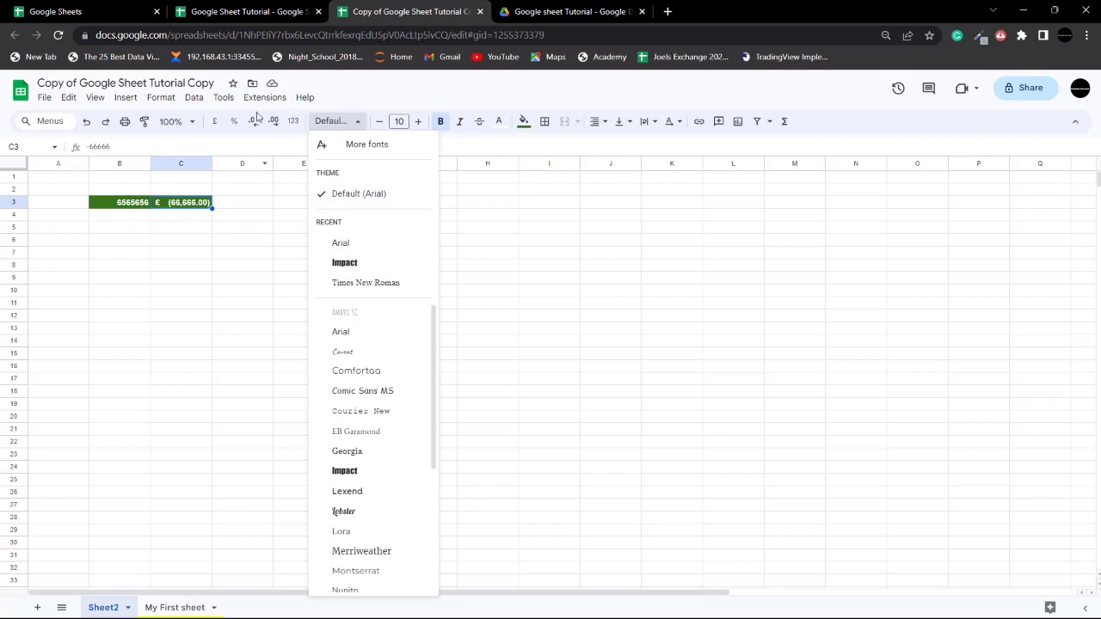
left_click(292, 123)
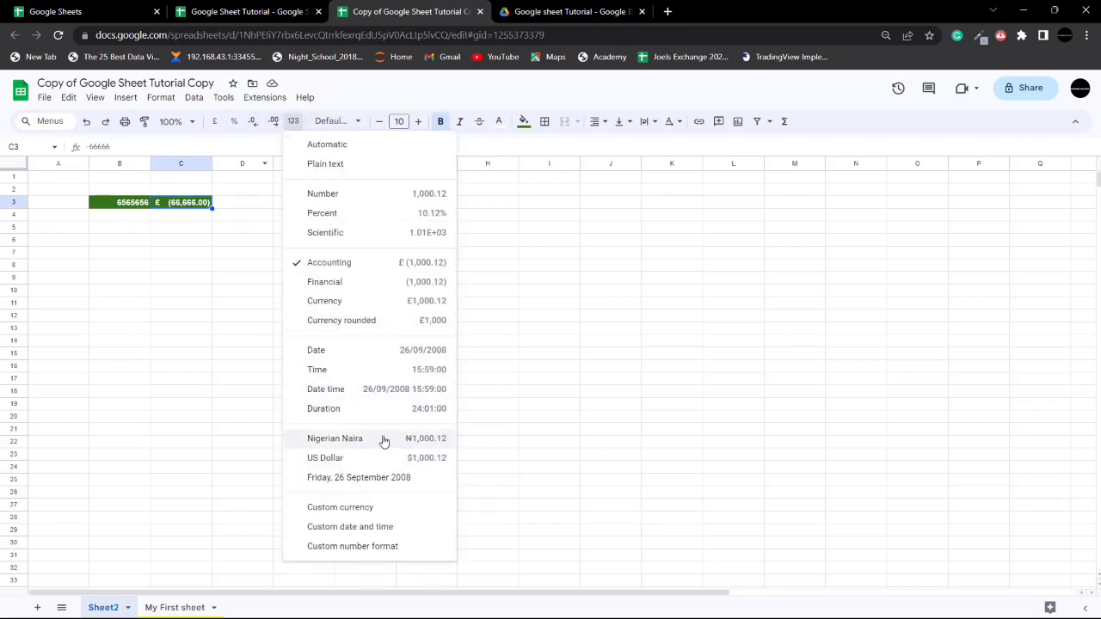
left_click(351, 514)
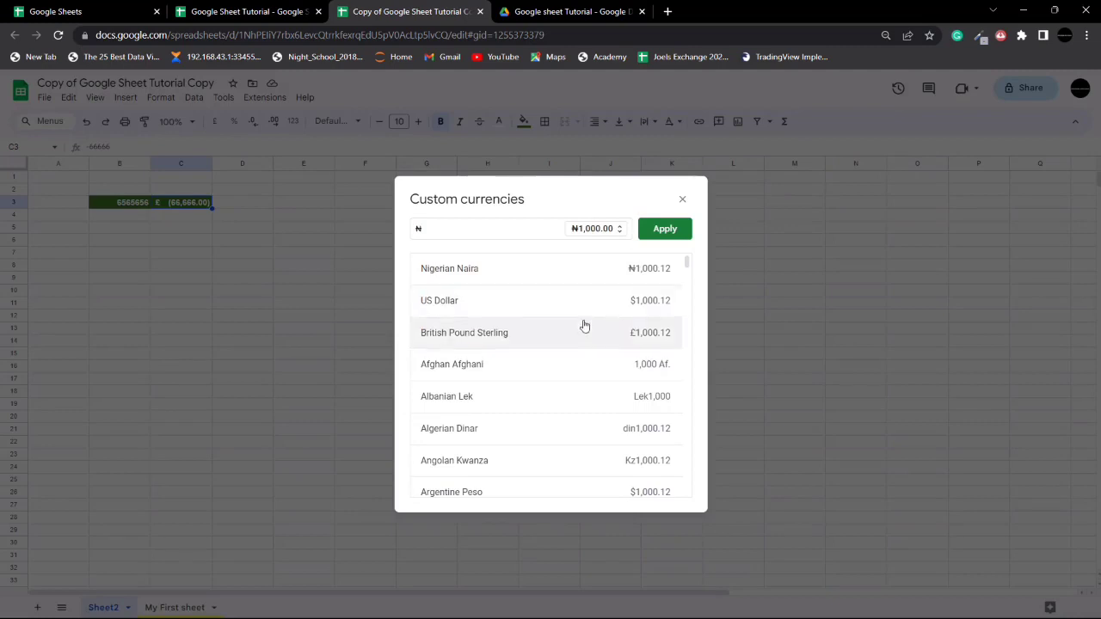
scroll(582, 325, "down", 3)
scroll(582, 330, "up", 2)
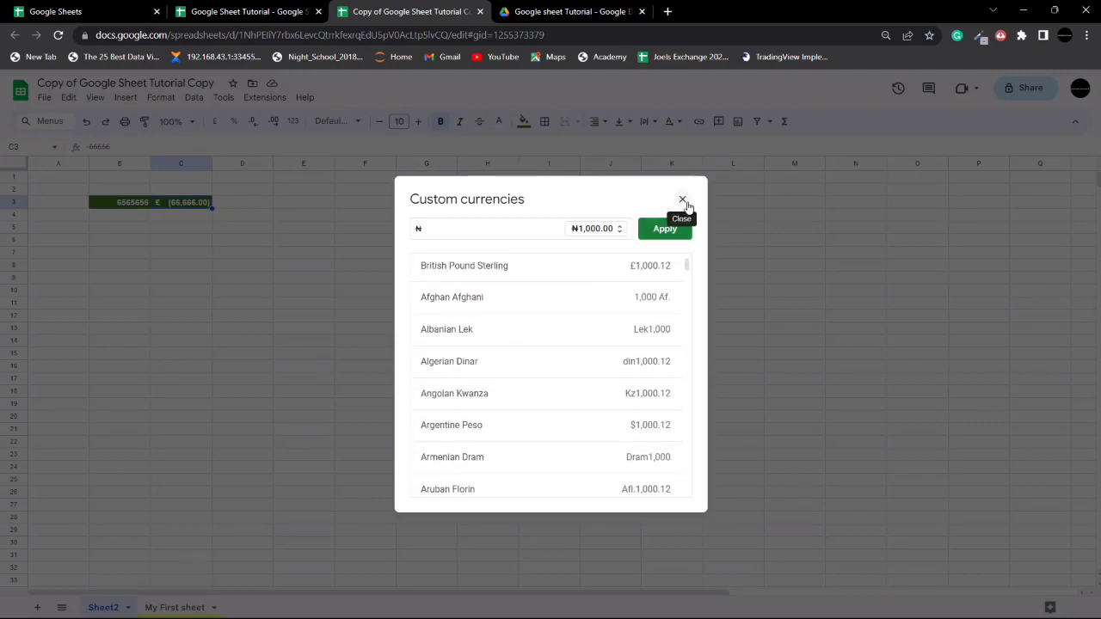
left_click(683, 200)
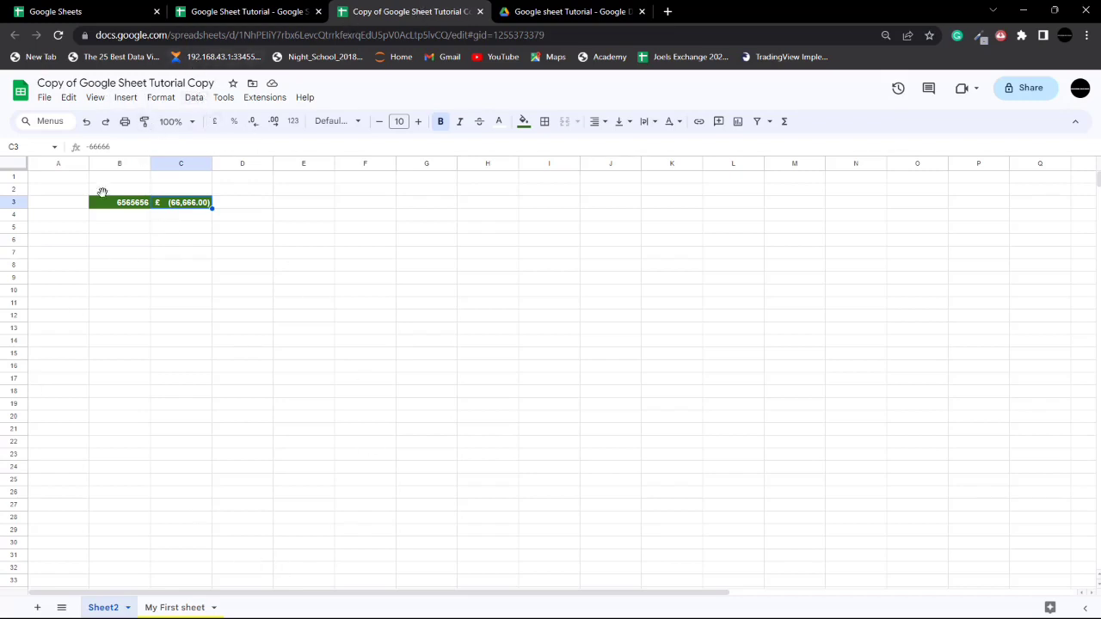
left_click(165, 252)
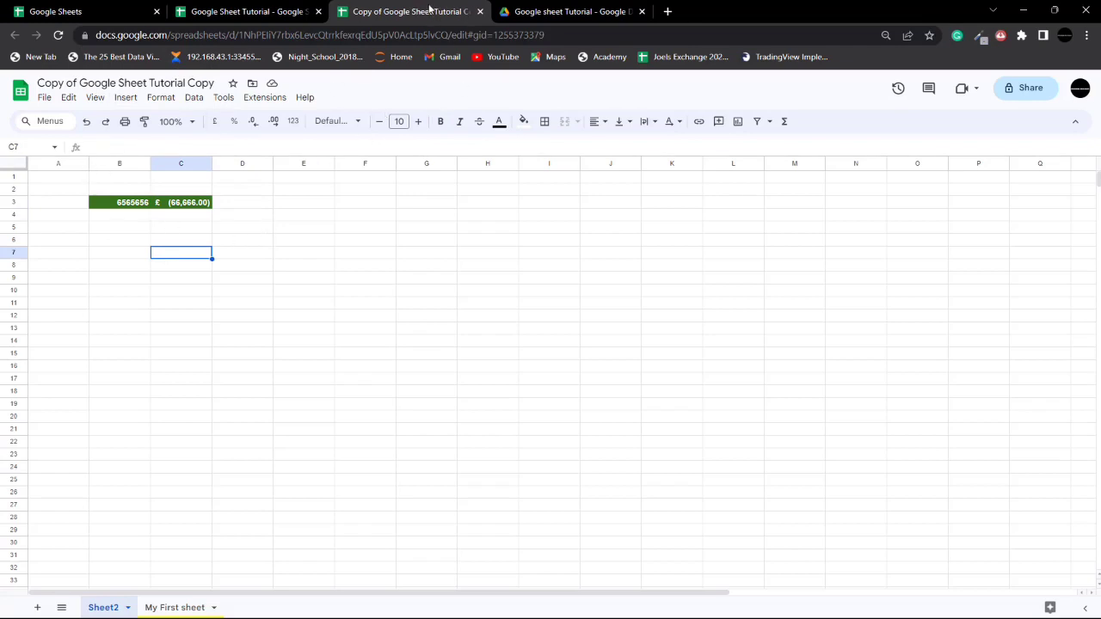
left_click(246, 11)
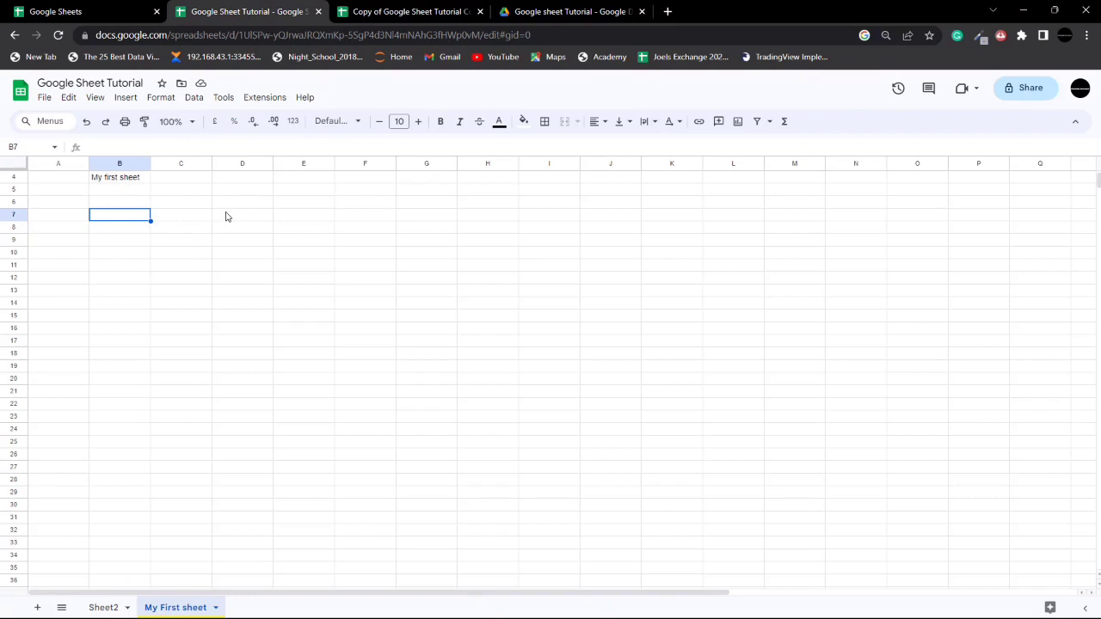
left_click(393, 12)
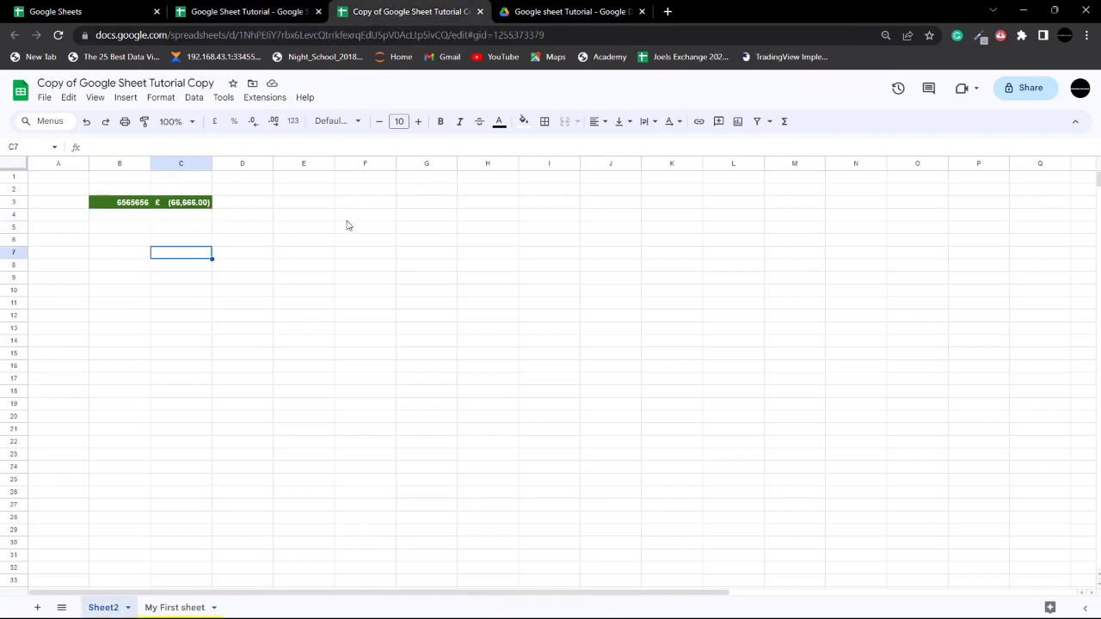
Step: Enter the headings Class, Name and Product in cells E4, F4 and G4
left_click(266, 208)
left_click(289, 216)
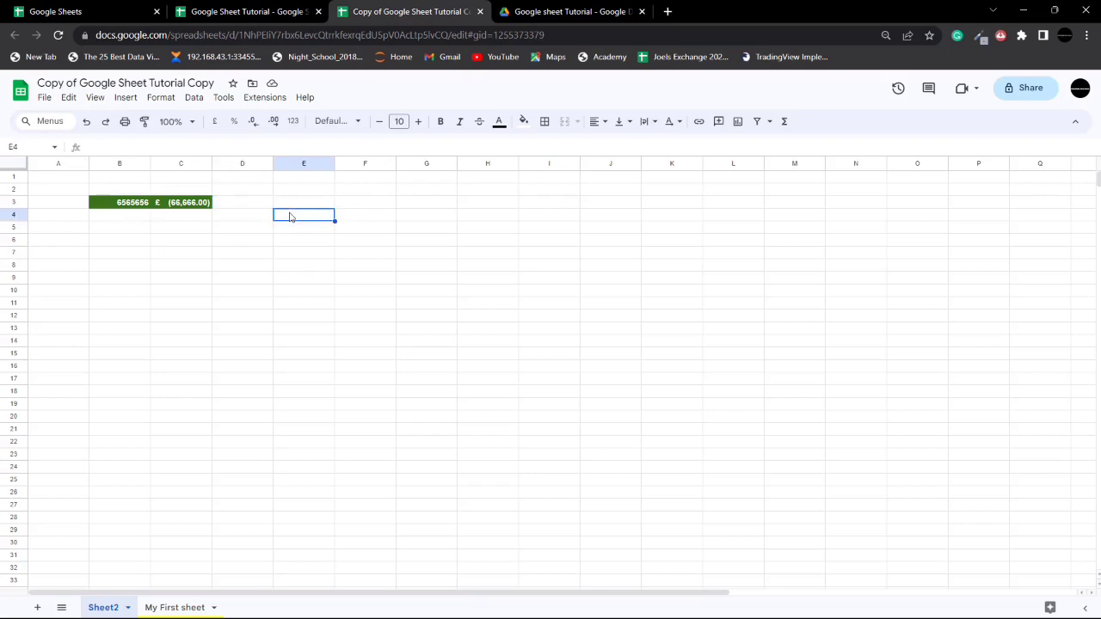
type("Class")
left_click(359, 218)
type("N")
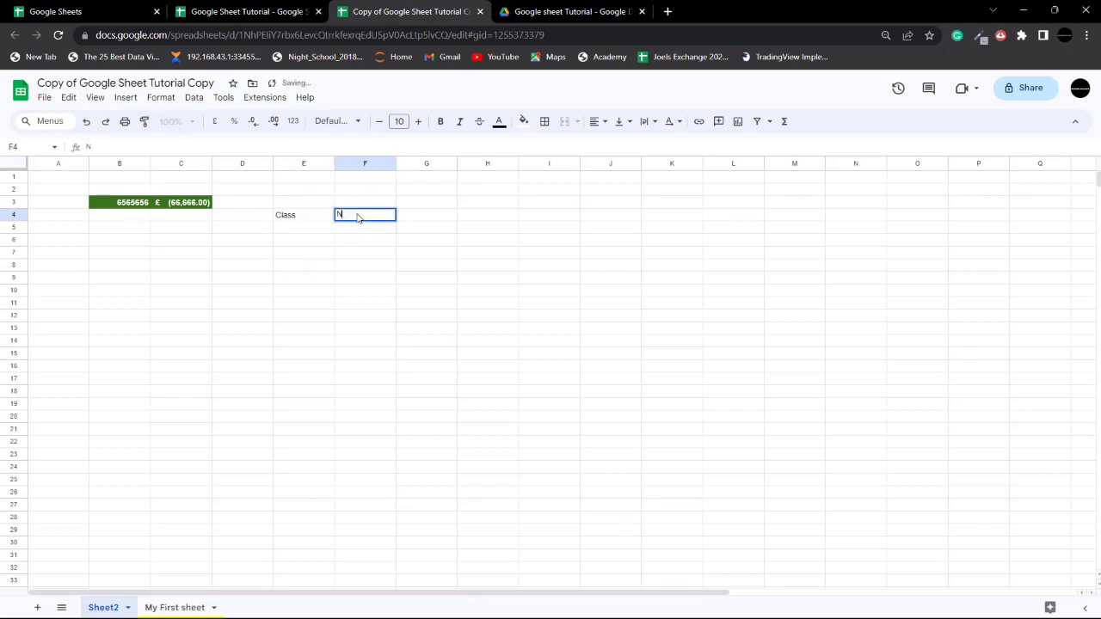
type("ame")
left_click(426, 219)
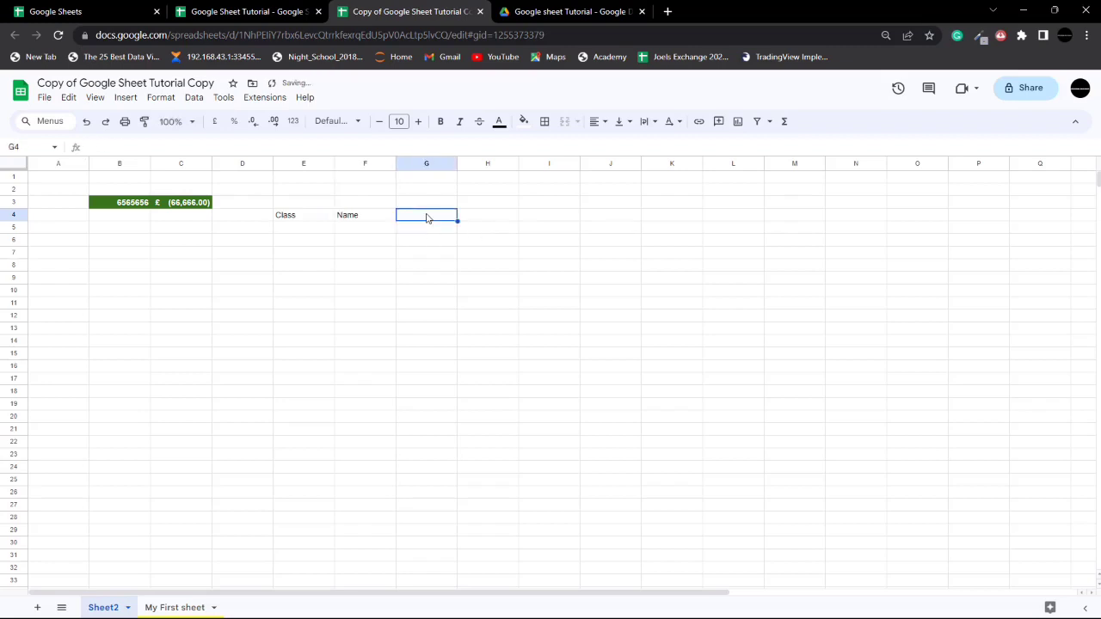
type("Product")
Step: Replace the heading in cell F4 with Department
left_click(377, 220)
key("Delete")
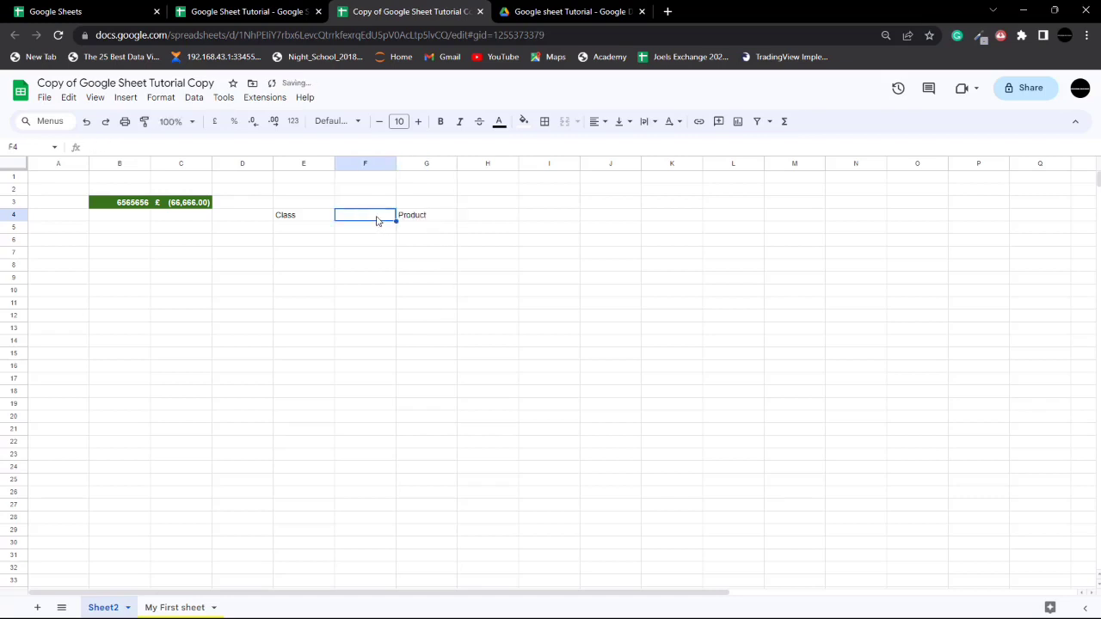
type("Department")
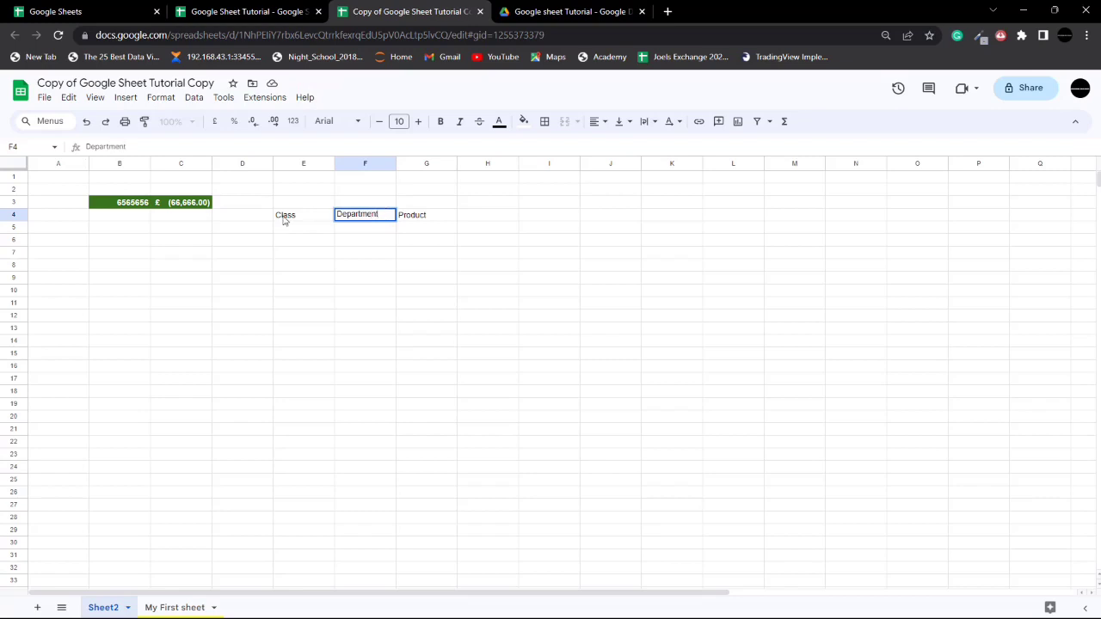
Step: Replace the heading in cell E4 with index
double_click(302, 220)
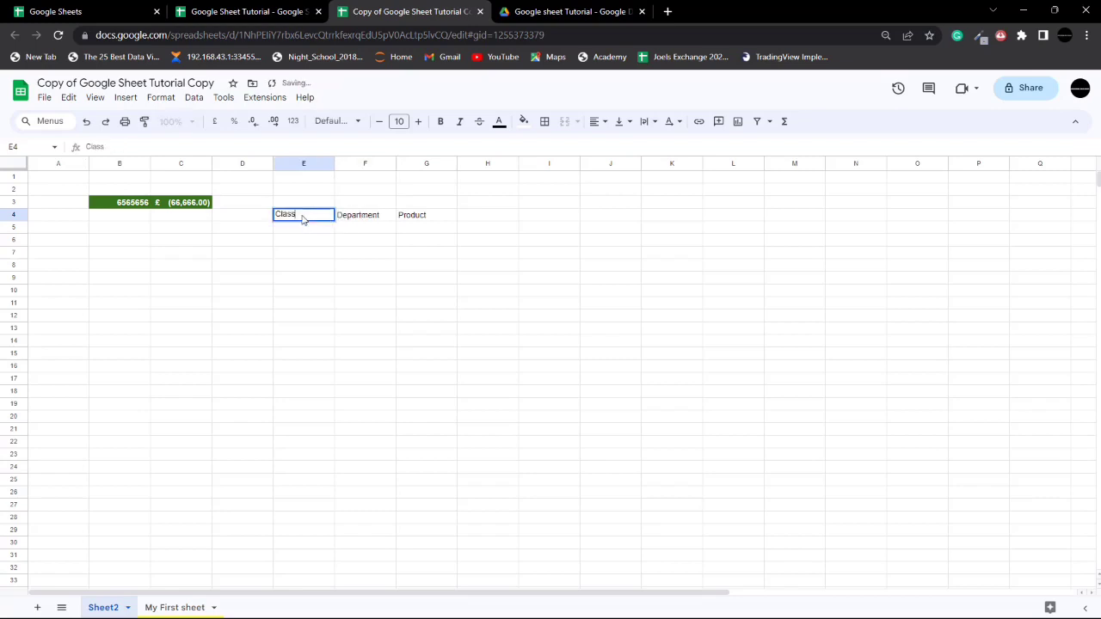
key("BackSpace")
key("BackSpace")
key("BackSpace")
key("BackSpace")
key("BackSpace")
key("Return")
Step: Number the rows under the index heading 1, 2 and 3 in cells E5 to E7
type("1")
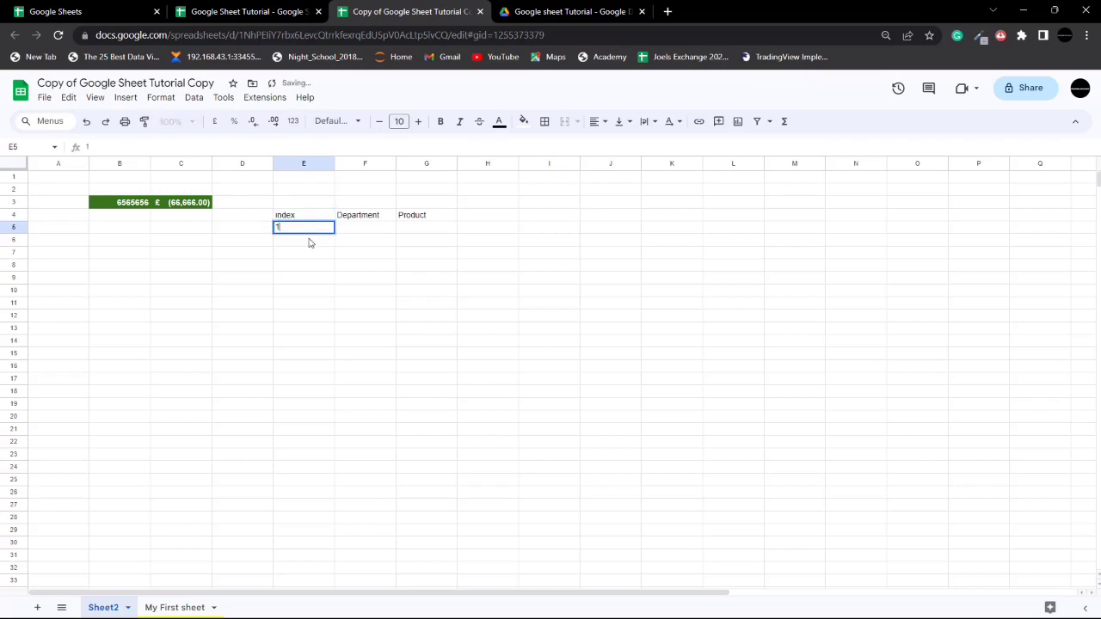
left_click(311, 241)
type("2")
key("Return")
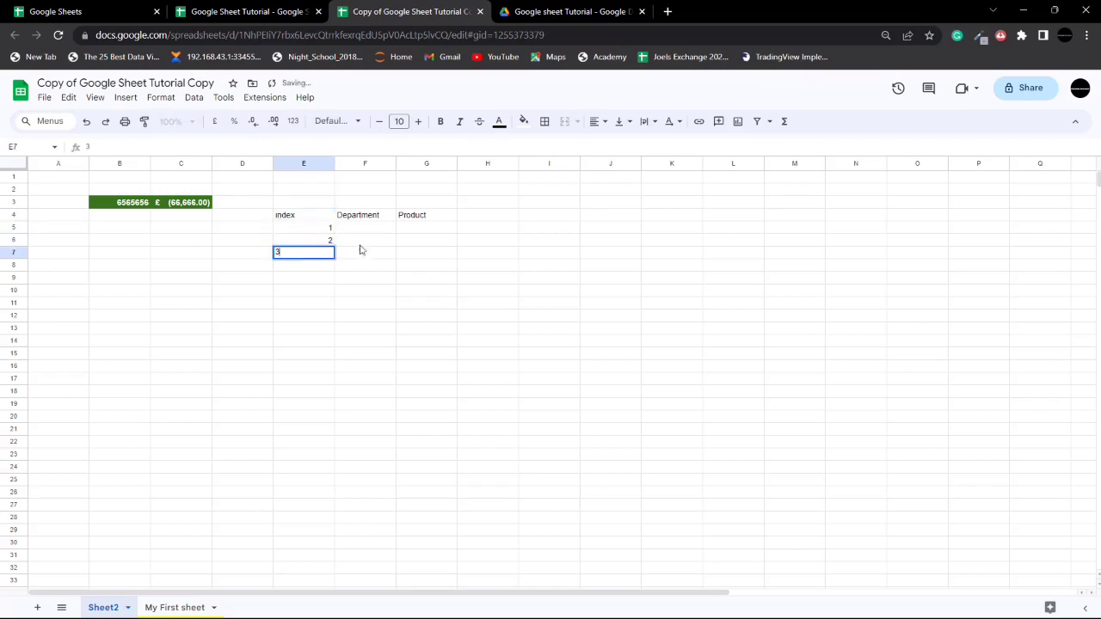
type("3")
Step: Enter the departments Sales, Admin and Marketing in cells F5 to F7
left_click(374, 228)
type("Sales")
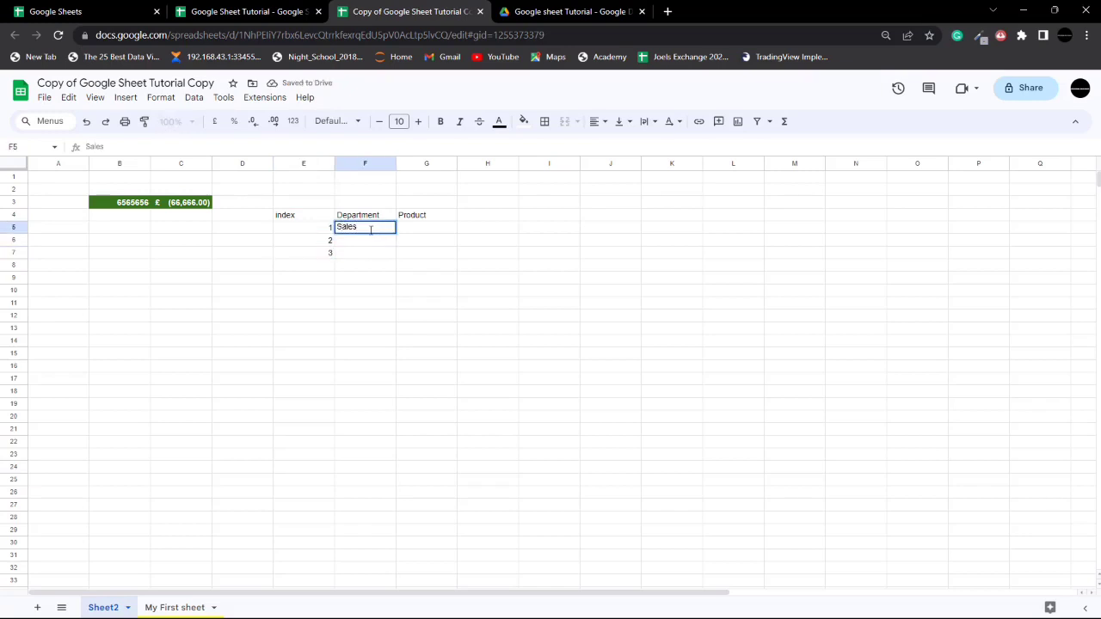
left_click(369, 244)
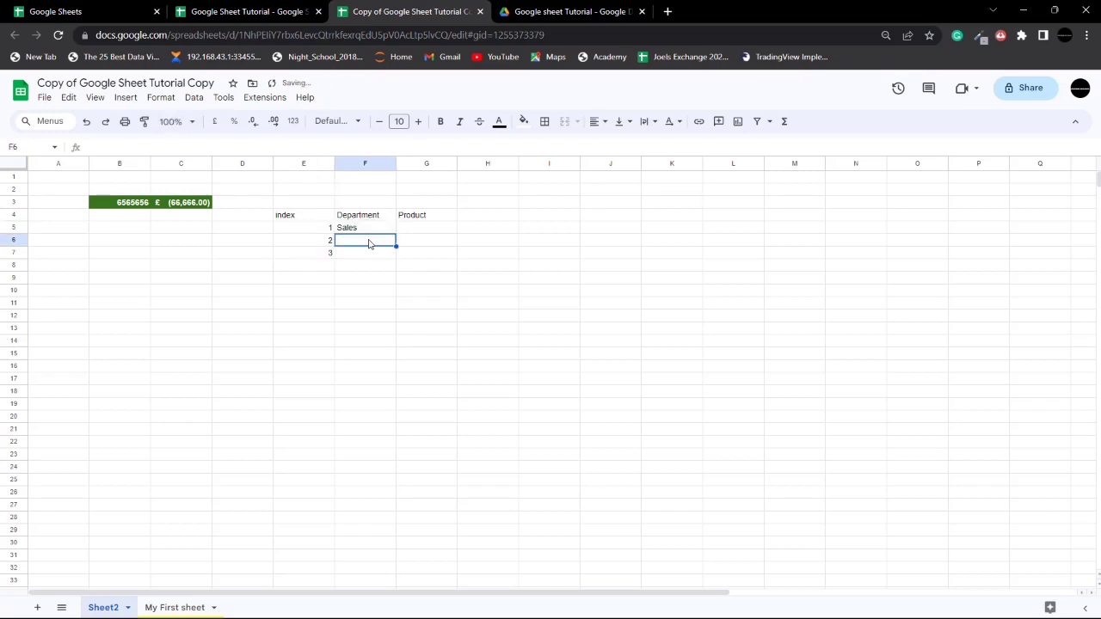
type("Ac")
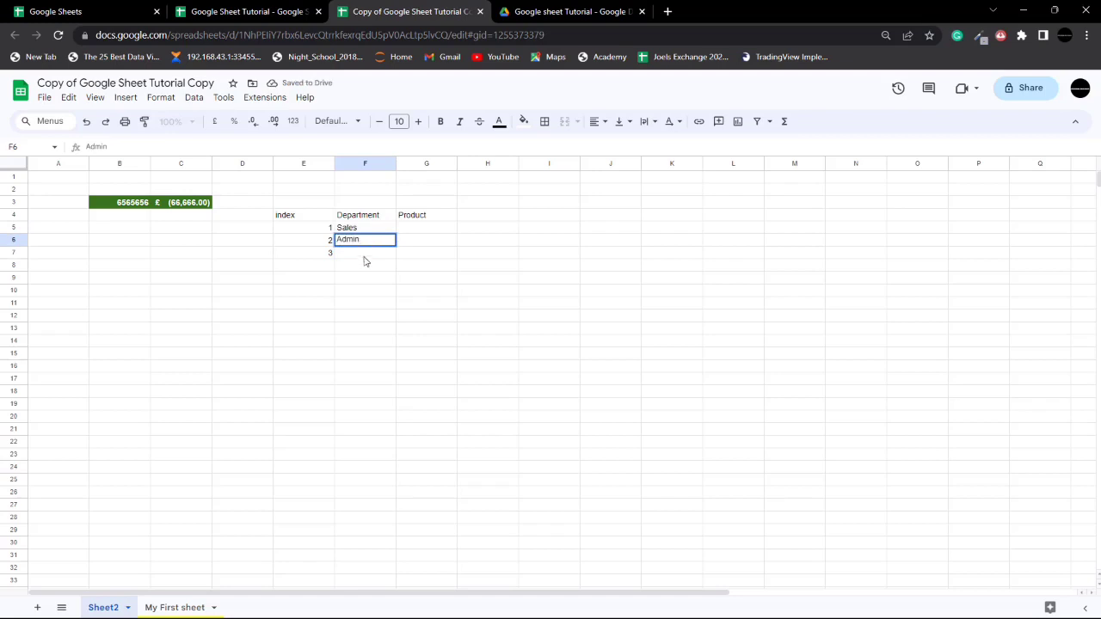
left_click(363, 254)
type("Mar")
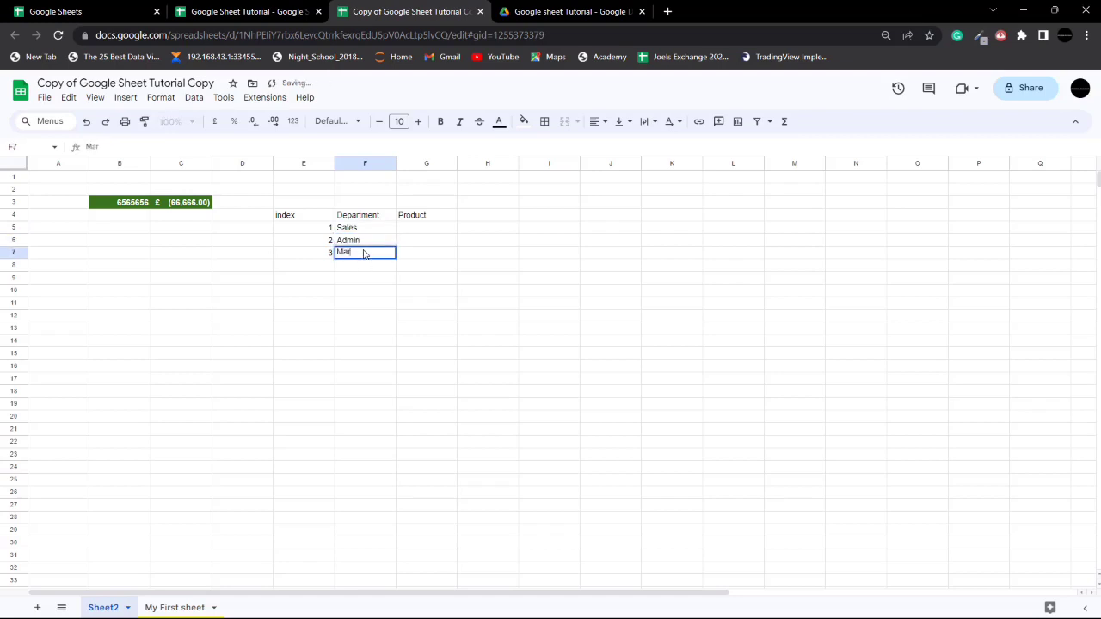
type("ketting")
left_click(365, 252)
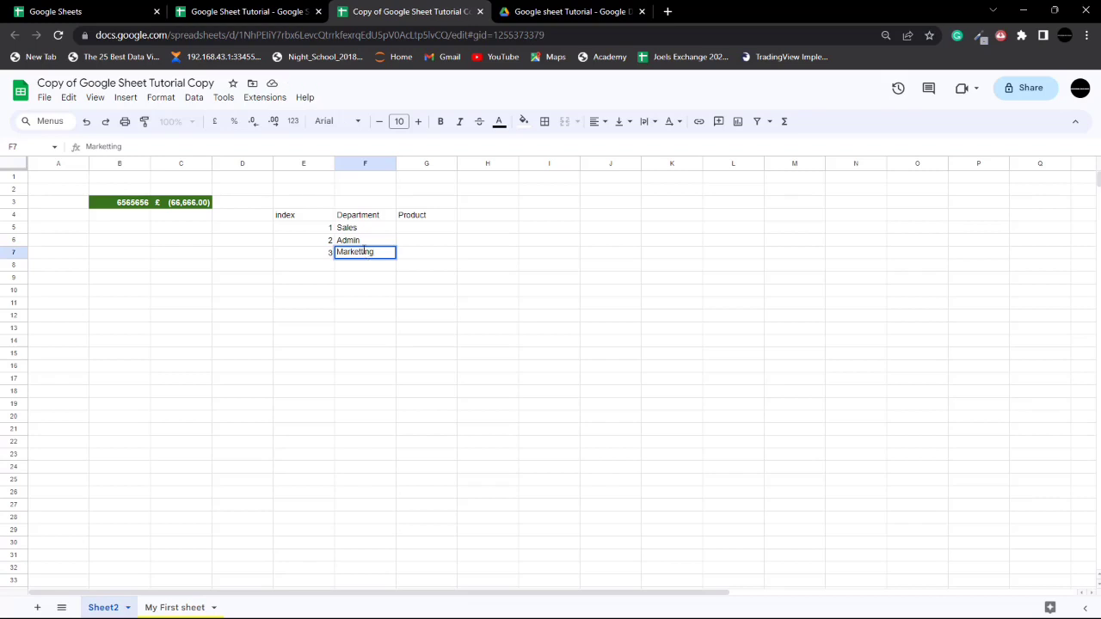
key("BackSpace")
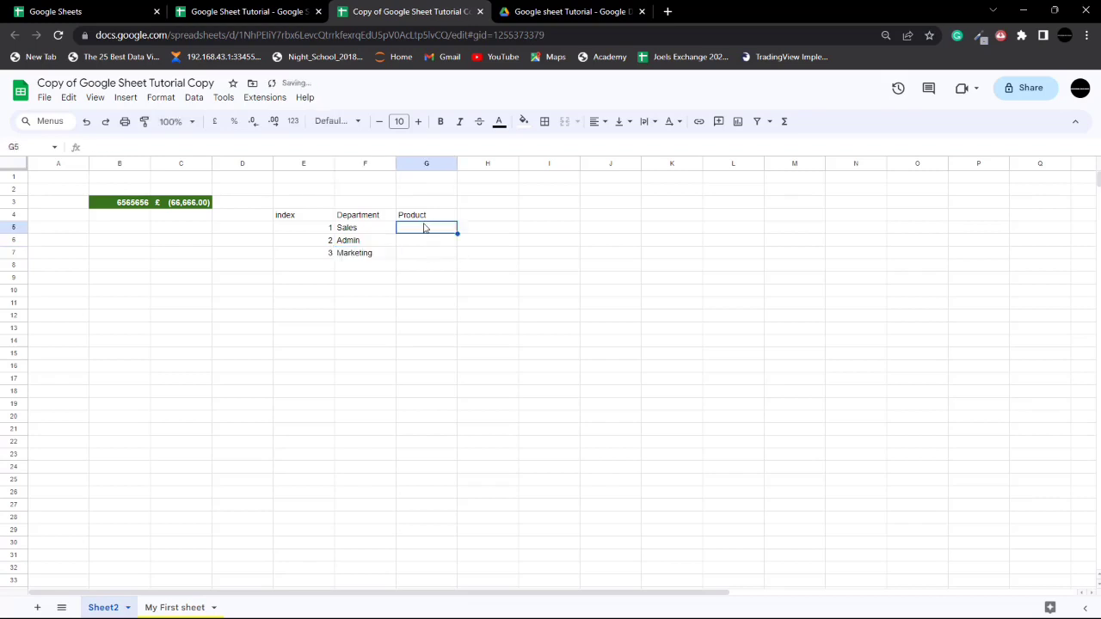
Step: Enter the products Ice cream, Clothes and Books in cells G5 to G7
type("Icer")
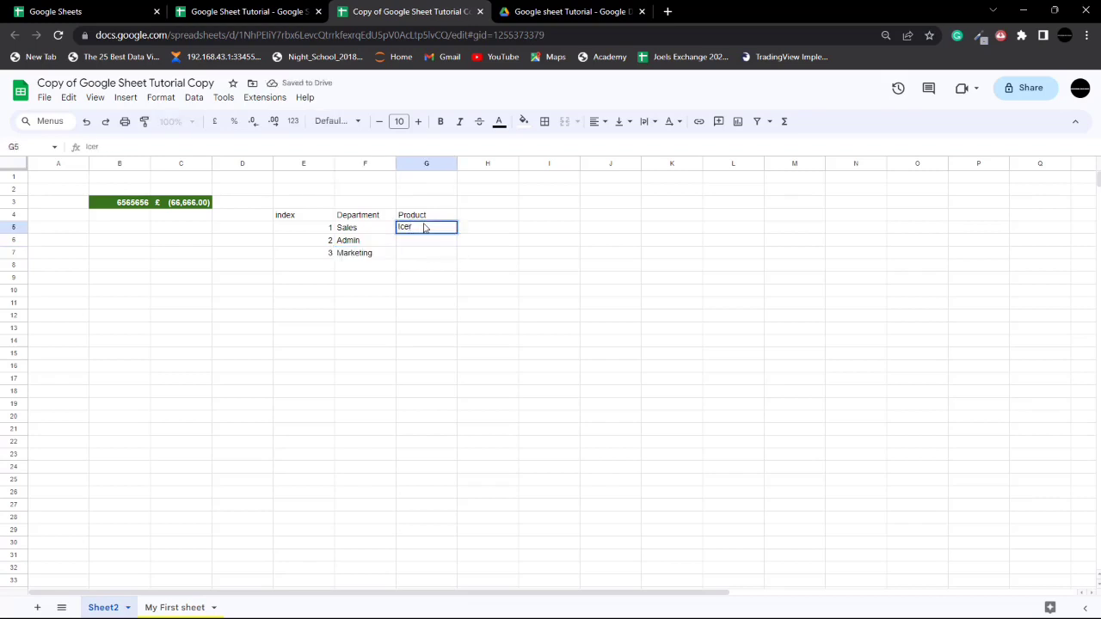
key("BackSpace")
type(" cream")
key("Return")
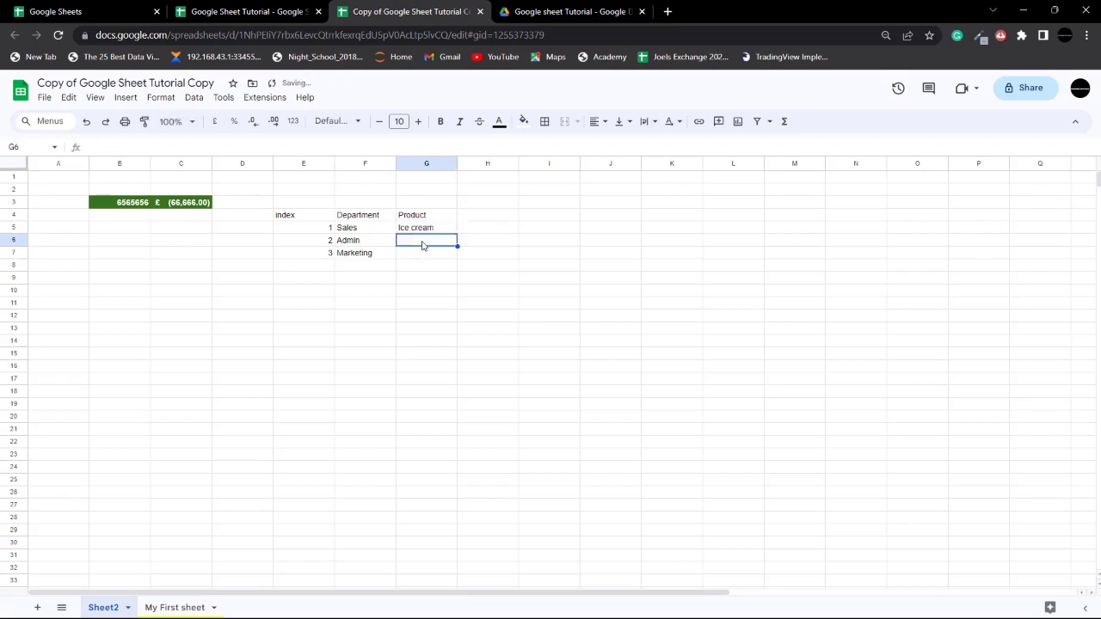
type("Clothes")
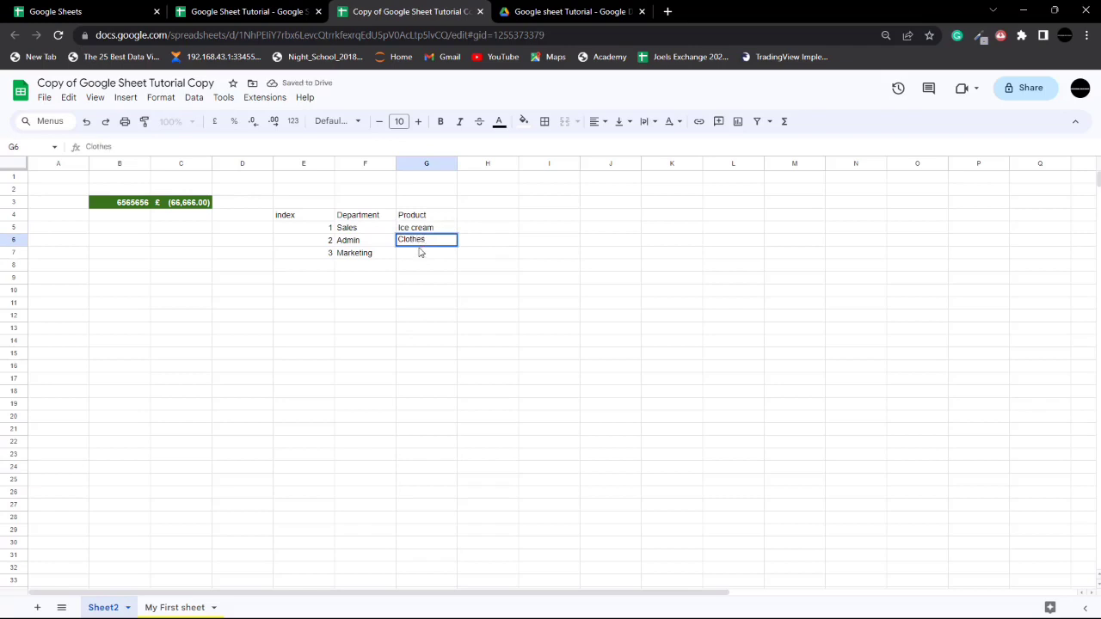
key("Return")
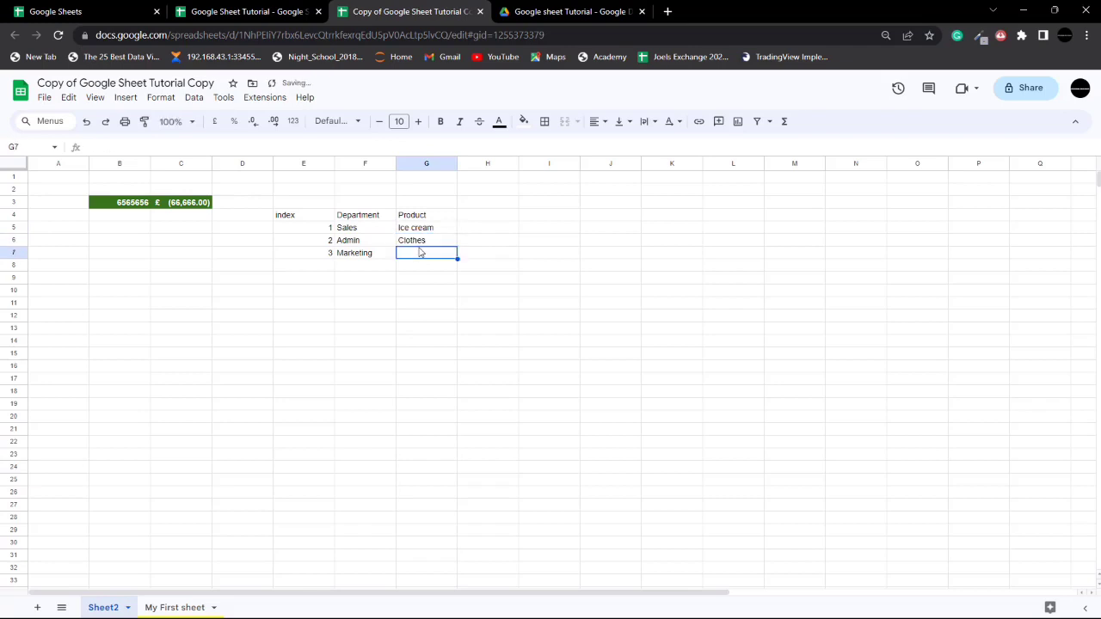
type("Books")
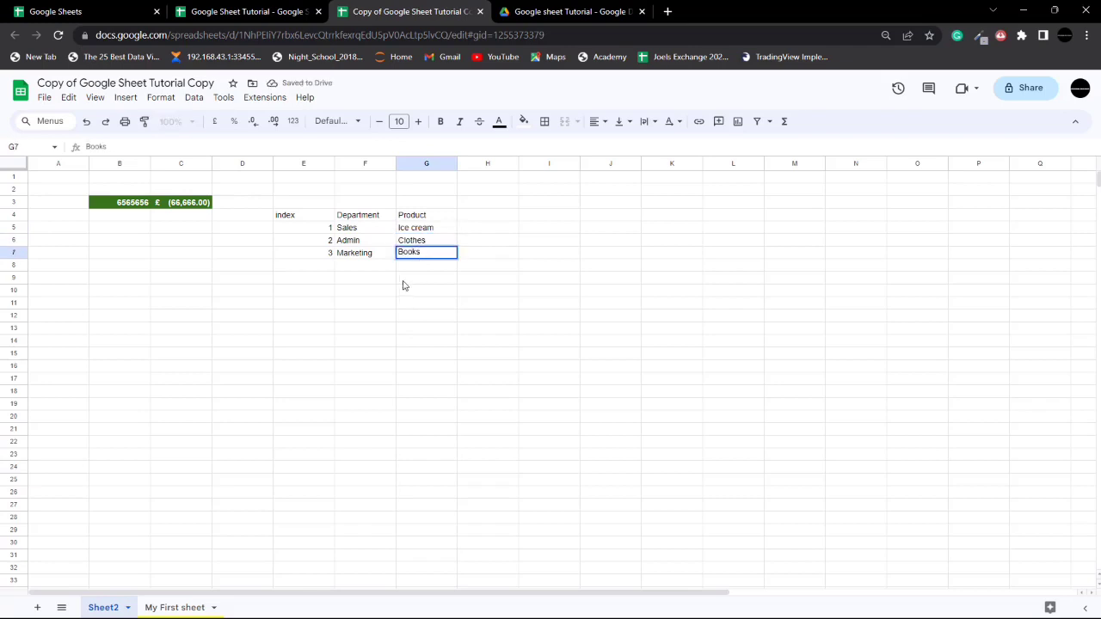
left_click(404, 282)
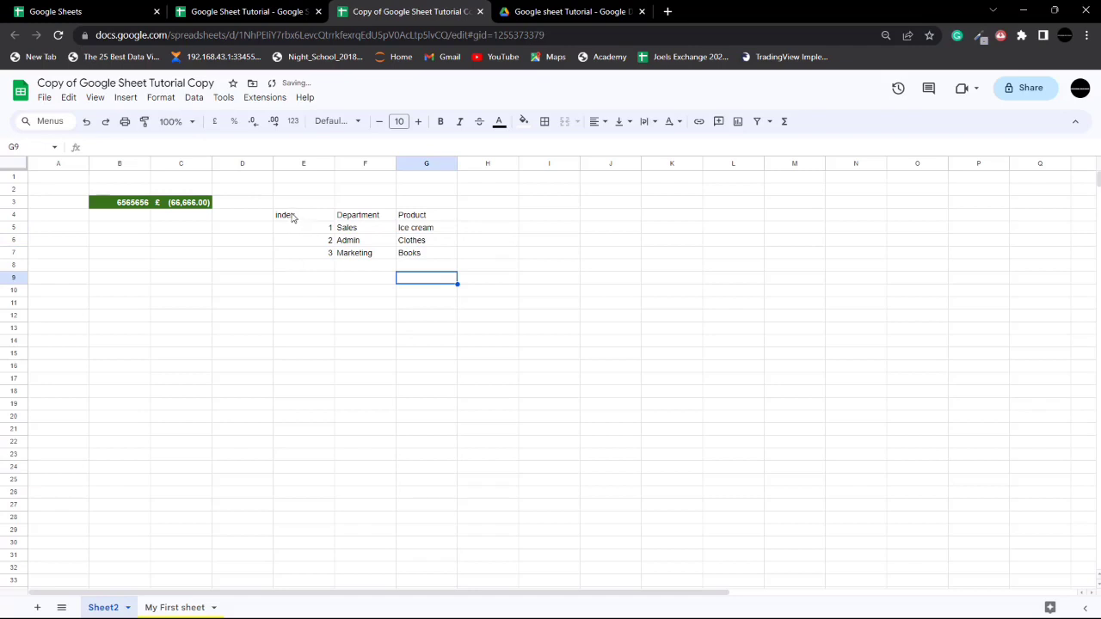
Step: Apply all borders to the table in E4:G7 and undo them
left_click_drag(291, 218, 411, 251)
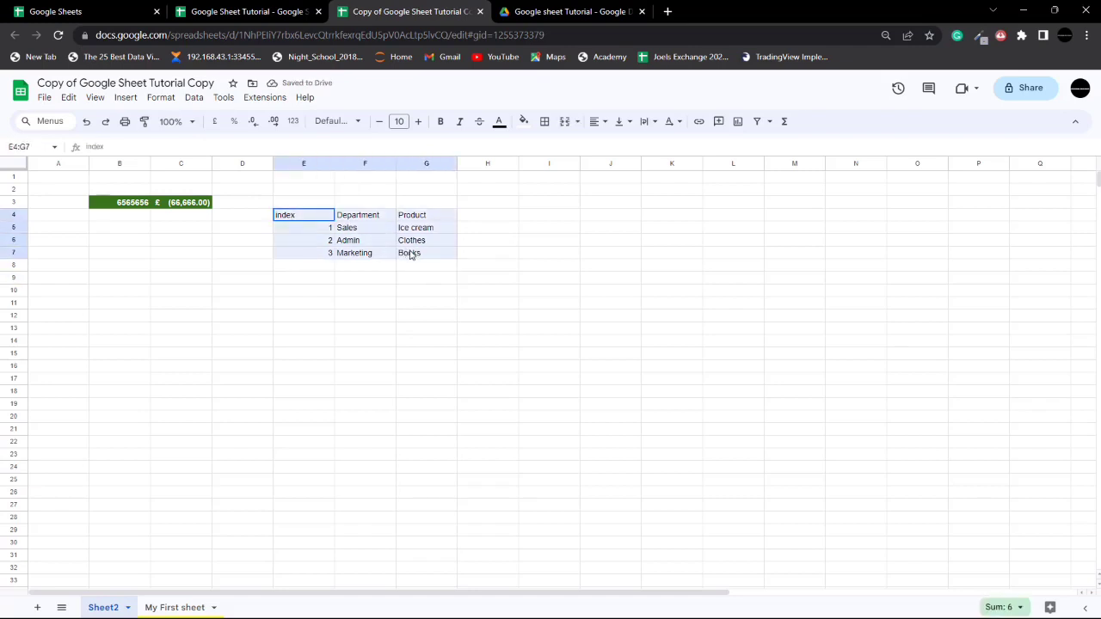
left_click(310, 281)
left_click_drag(288, 217, 390, 253)
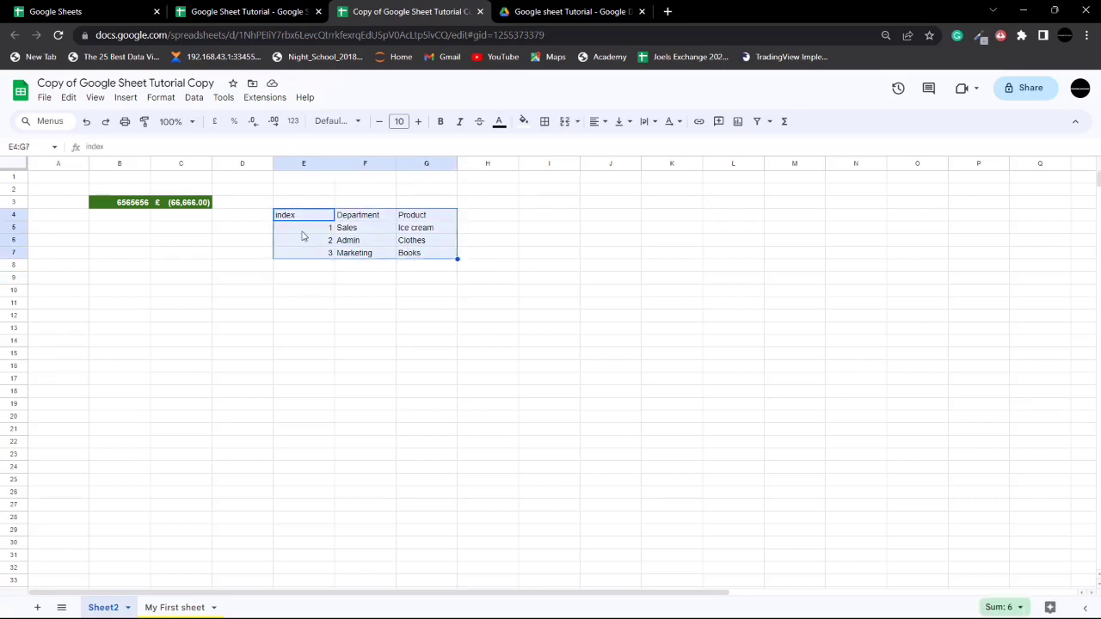
left_click(544, 122)
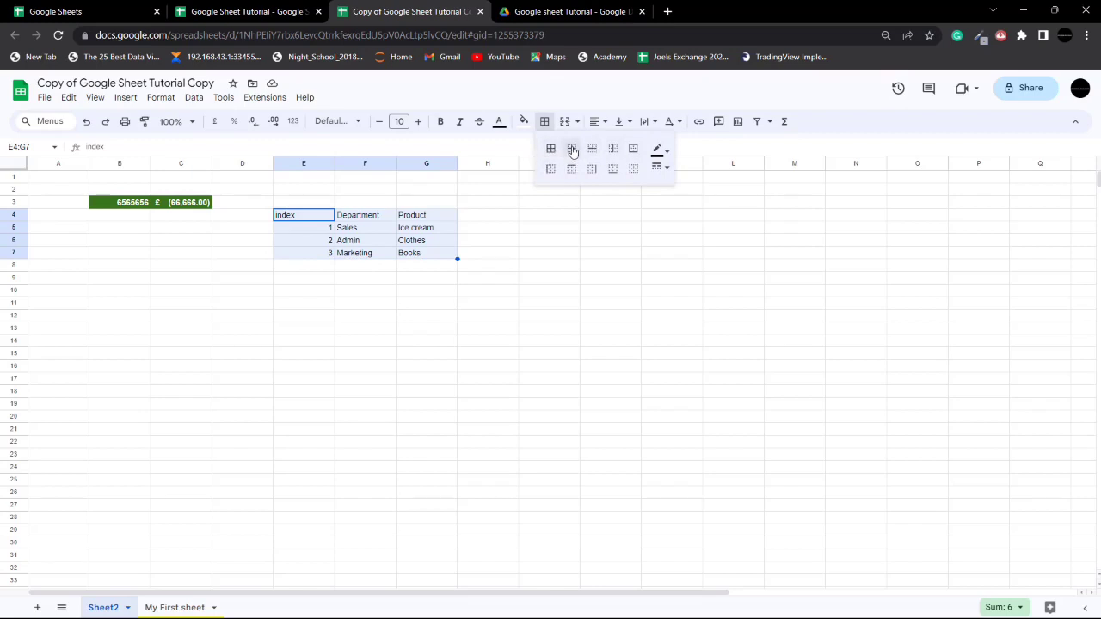
left_click(550, 151)
left_click(372, 292)
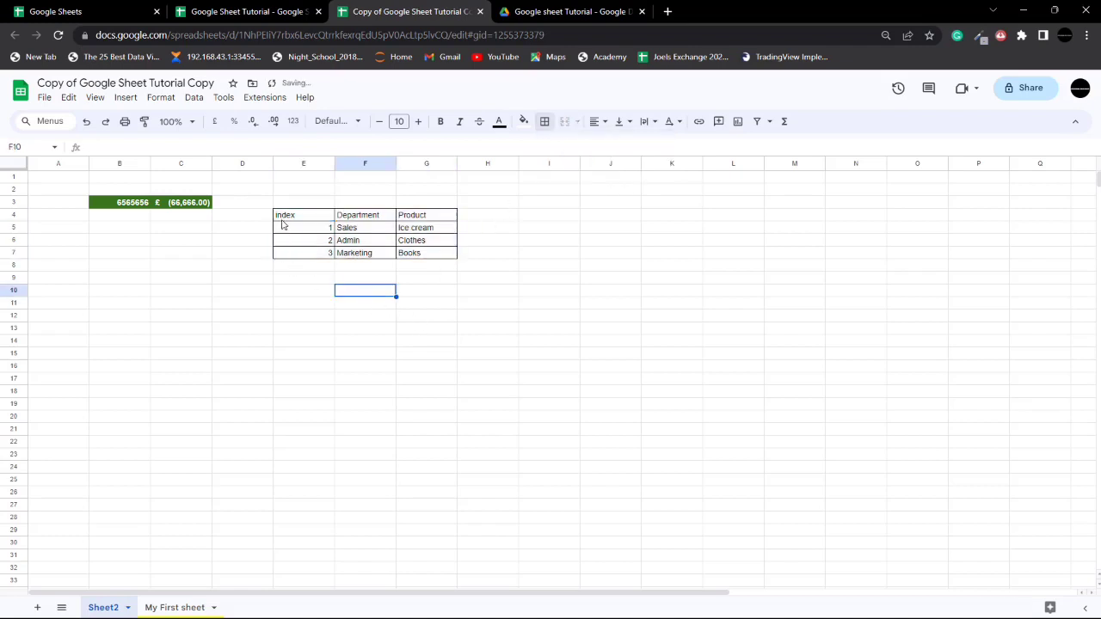
left_click(372, 231)
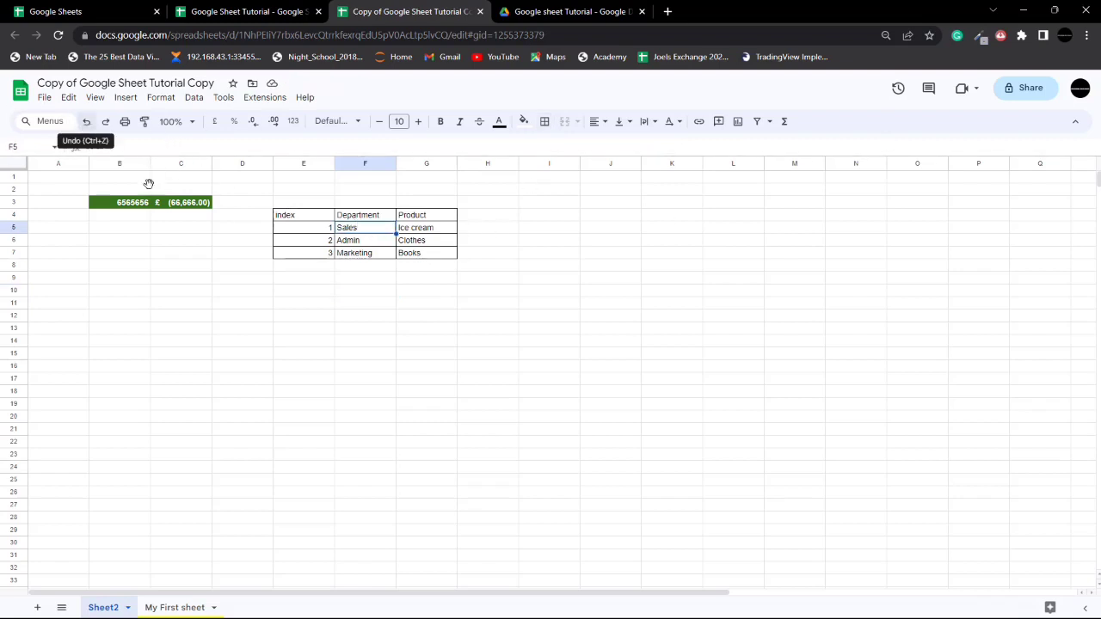
key("ctrl+a")
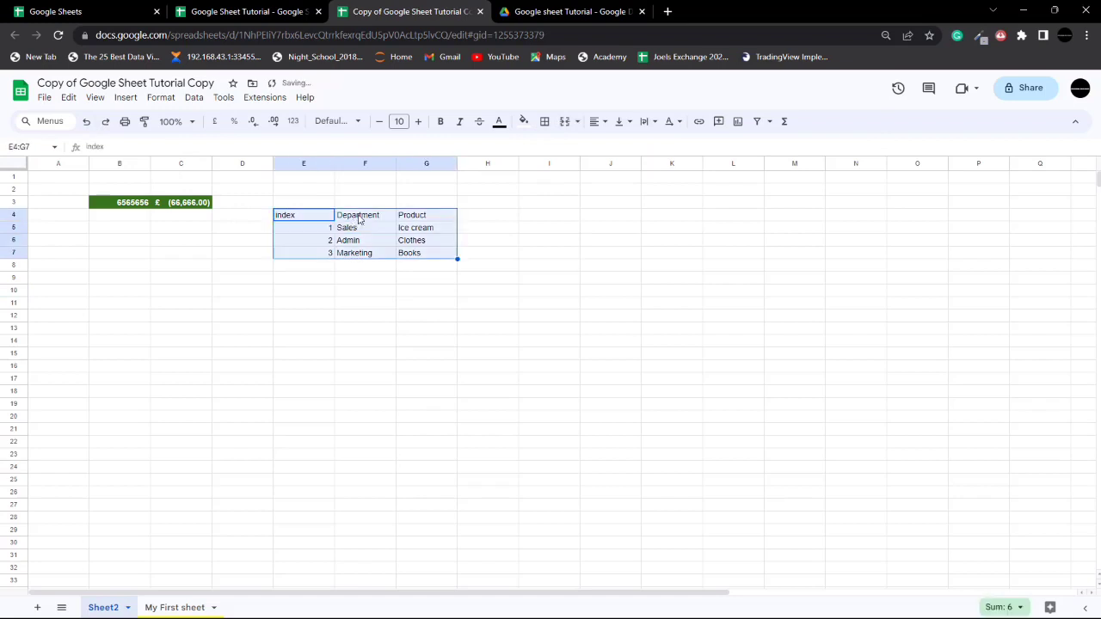
Step: Apply all borders to the table in E4:G7 and set the border colour to blue
left_click(546, 124)
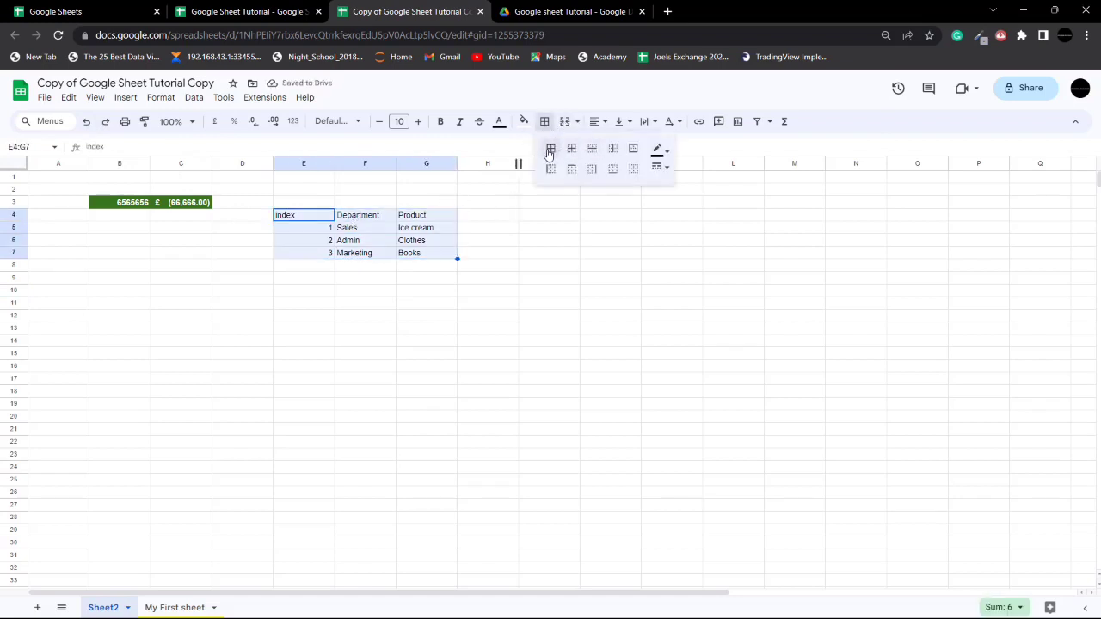
left_click(551, 149)
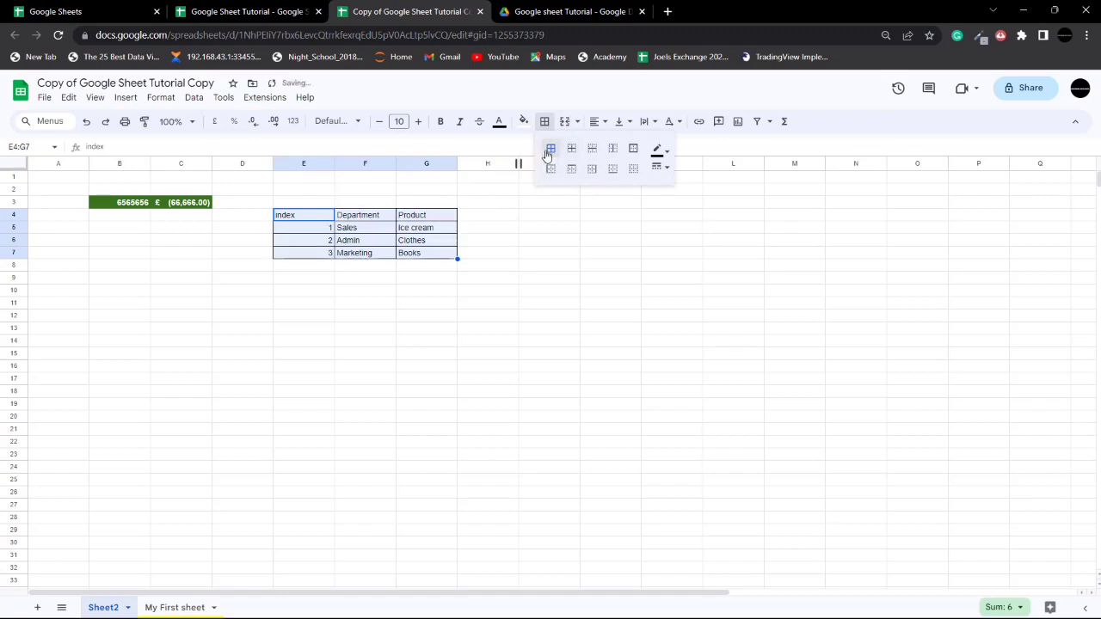
left_click(669, 156)
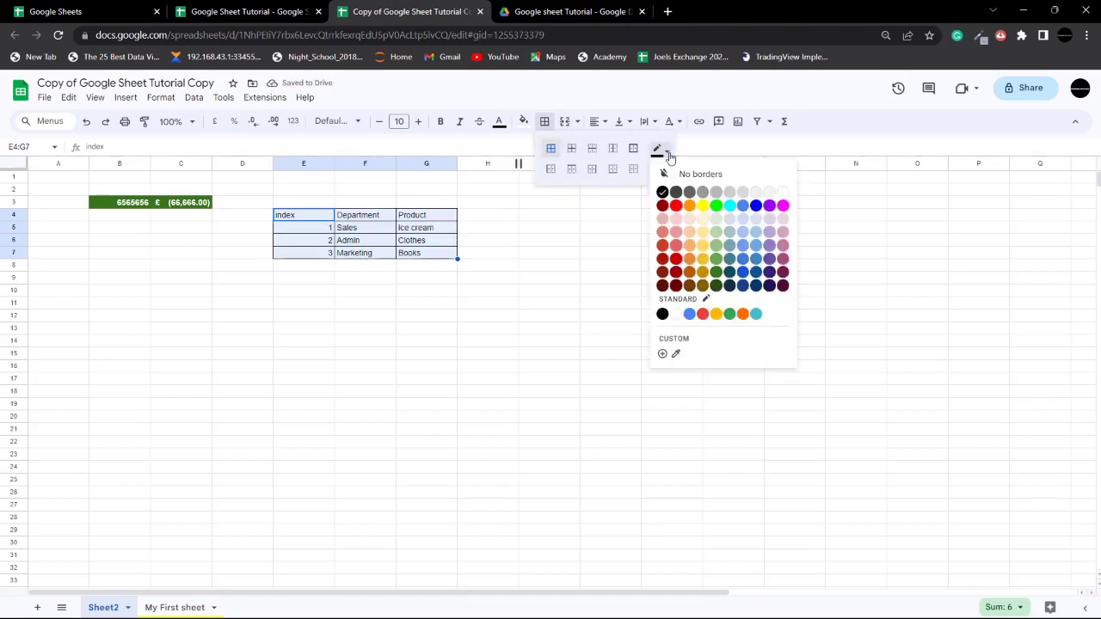
left_click(744, 207)
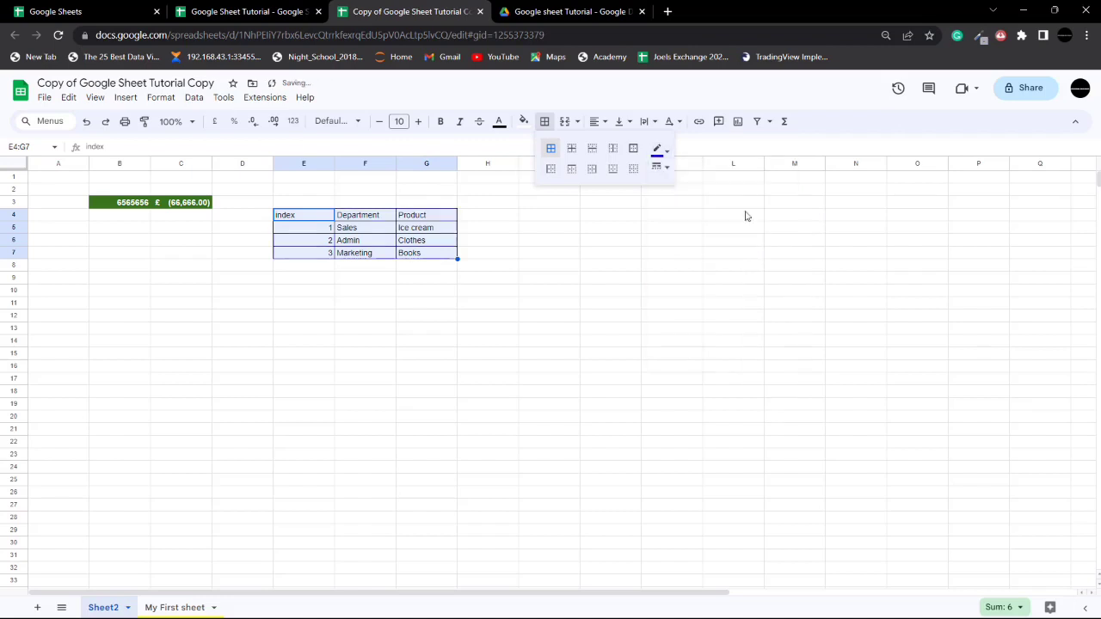
left_click(488, 278)
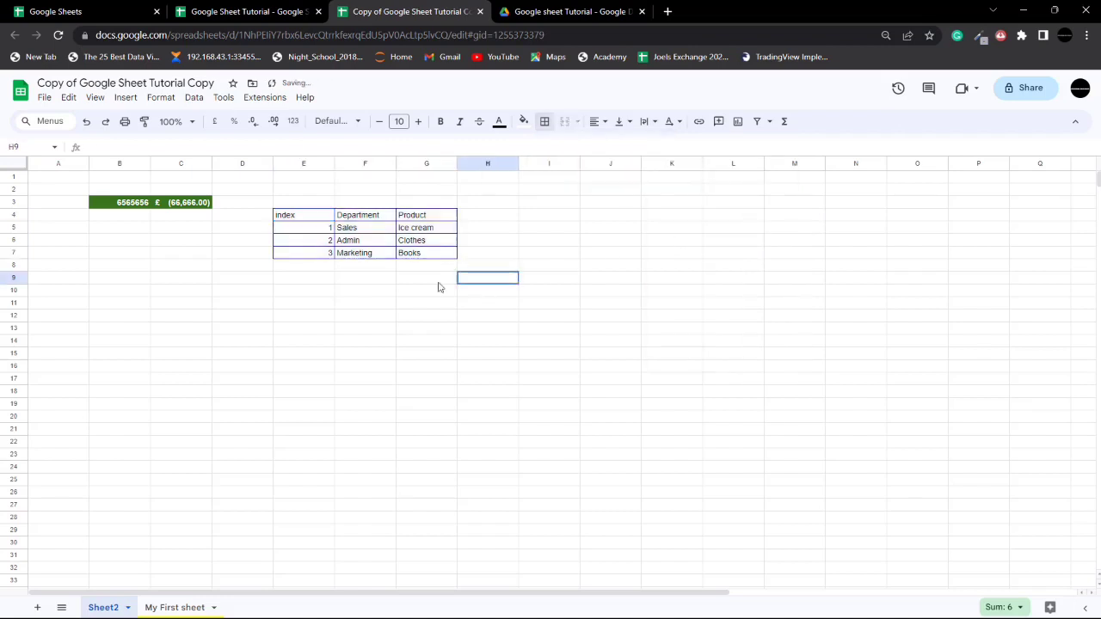
Step: Examine the individual cells of the table with the blue borders
left_click(362, 228)
left_click(297, 219)
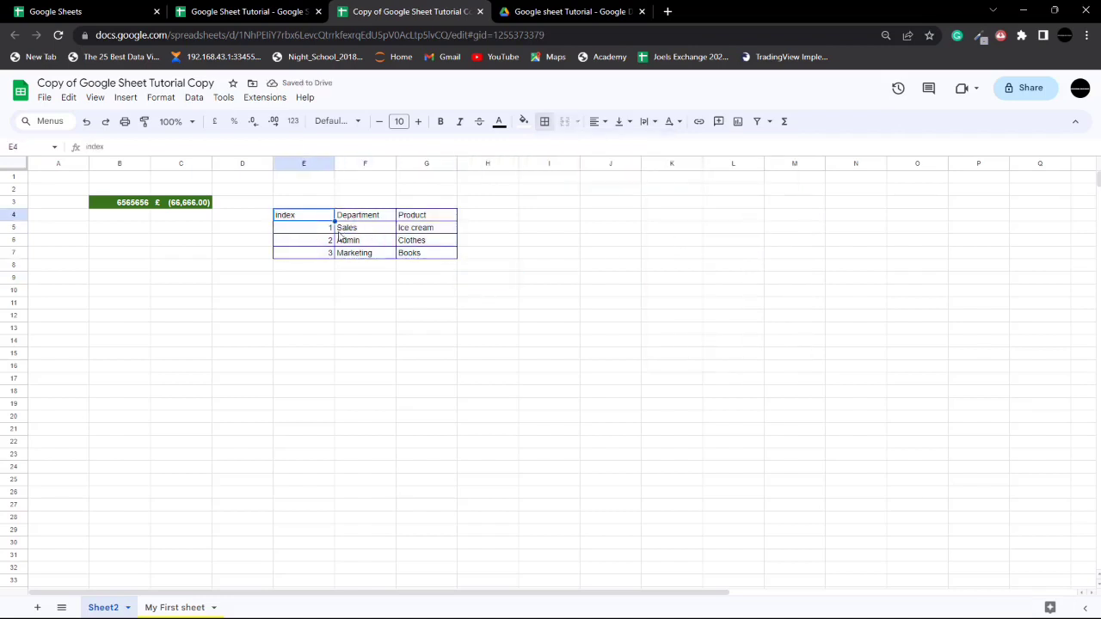
left_click(379, 228)
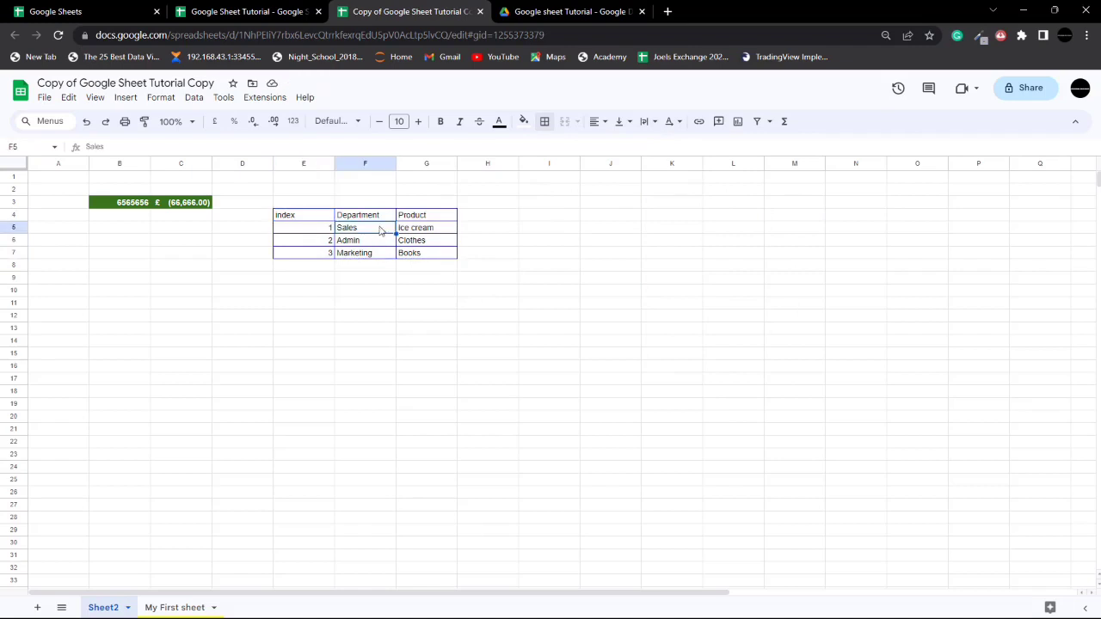
left_click(319, 241)
left_click(356, 241)
left_click(400, 241)
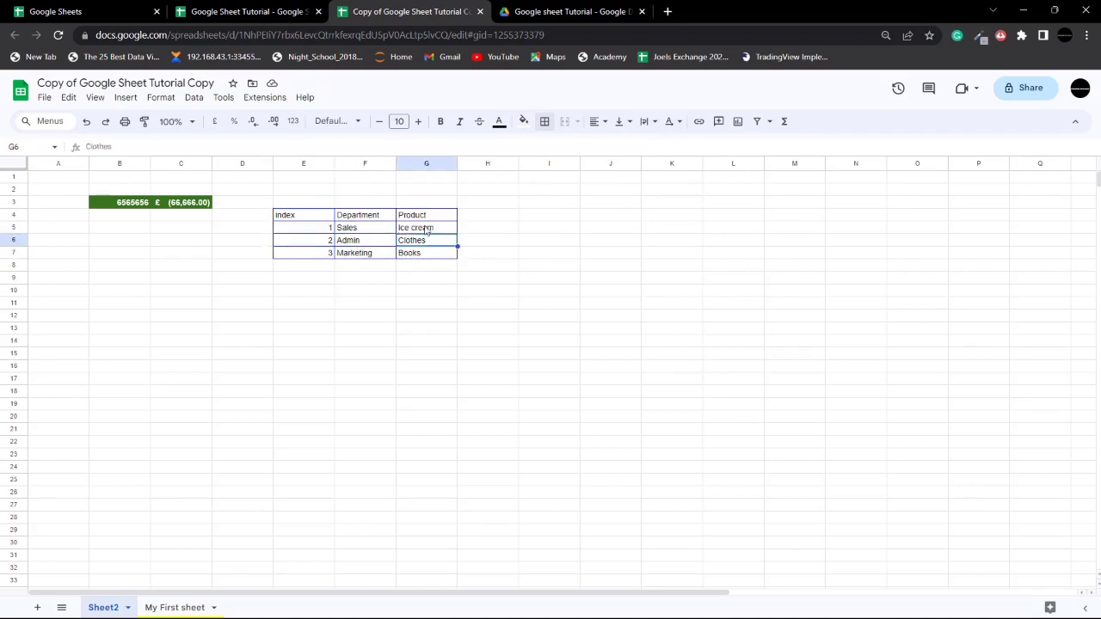
left_click(423, 225)
left_click(352, 231)
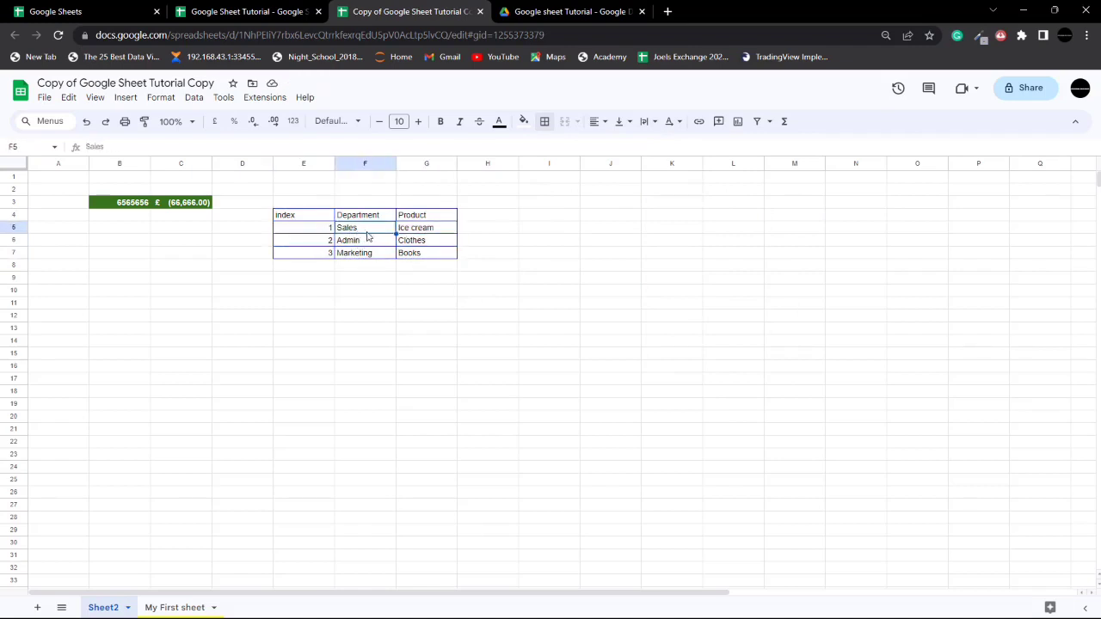
Step: Undo the blue borders on the table in E4:G7
key("ctrl+a")
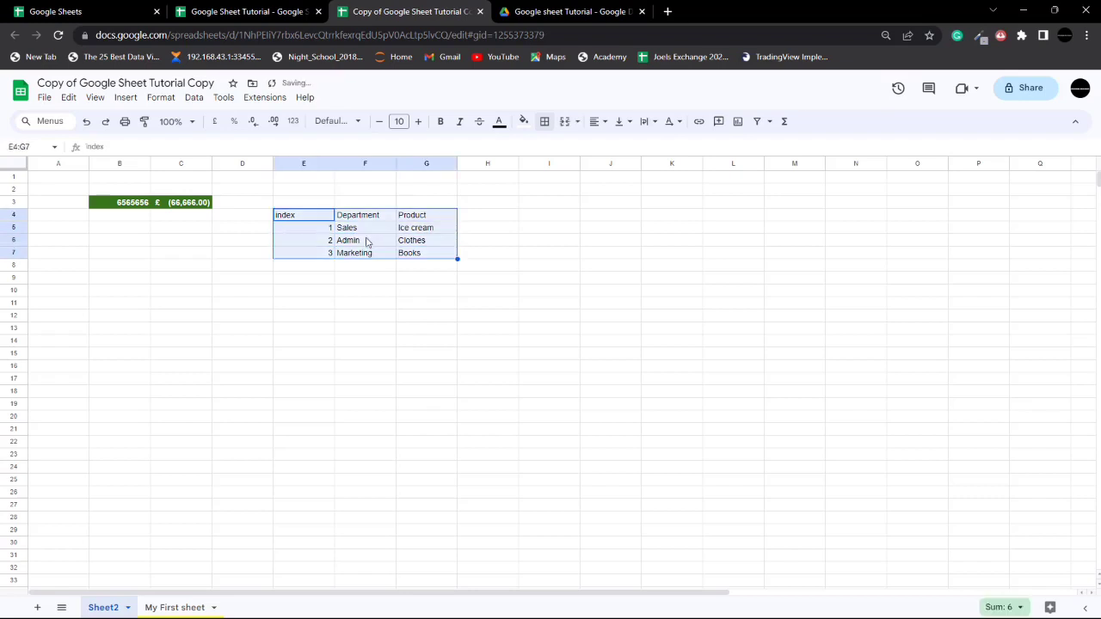
left_click(391, 291)
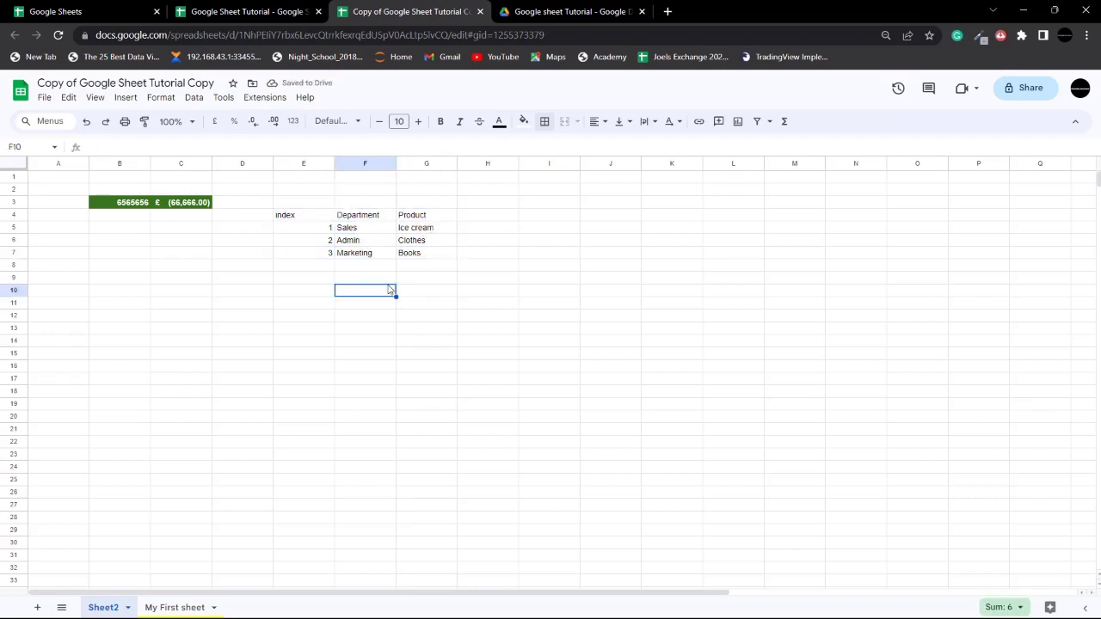
left_click(364, 226)
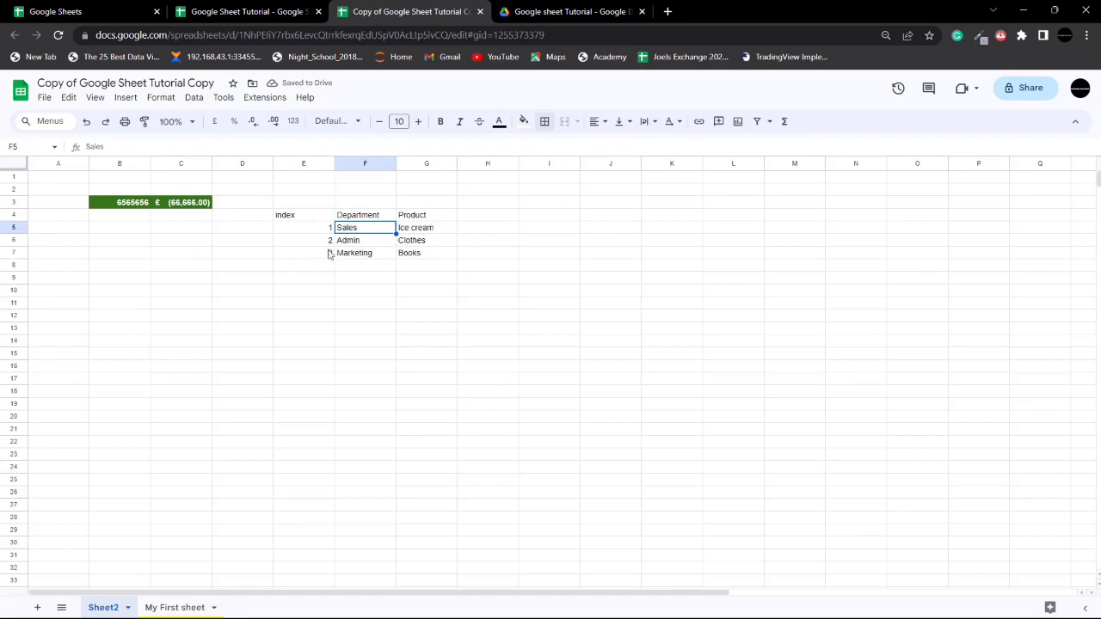
Step: Fill the heading cells E4:G4 with dark blue and set their text colour to white
left_click_drag(288, 217, 419, 220)
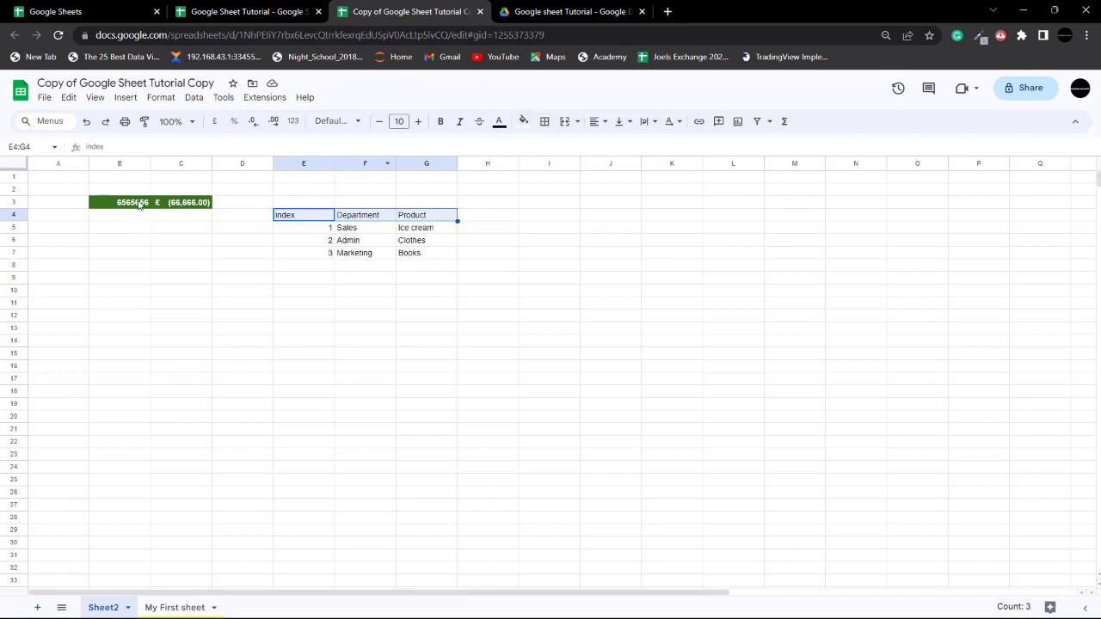
left_click(523, 121)
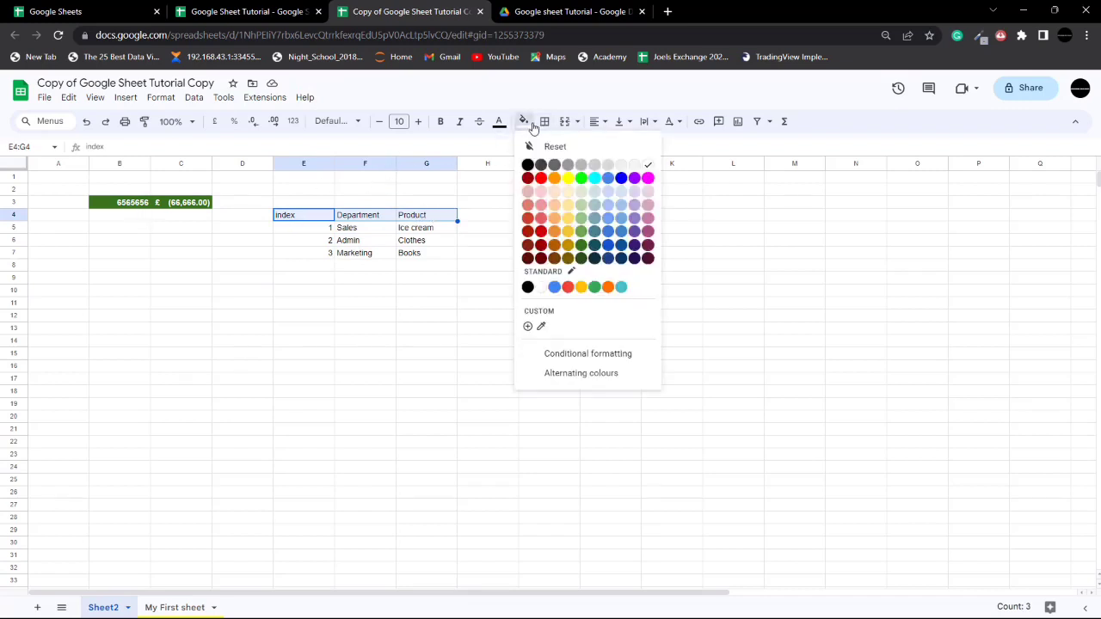
left_click(608, 245)
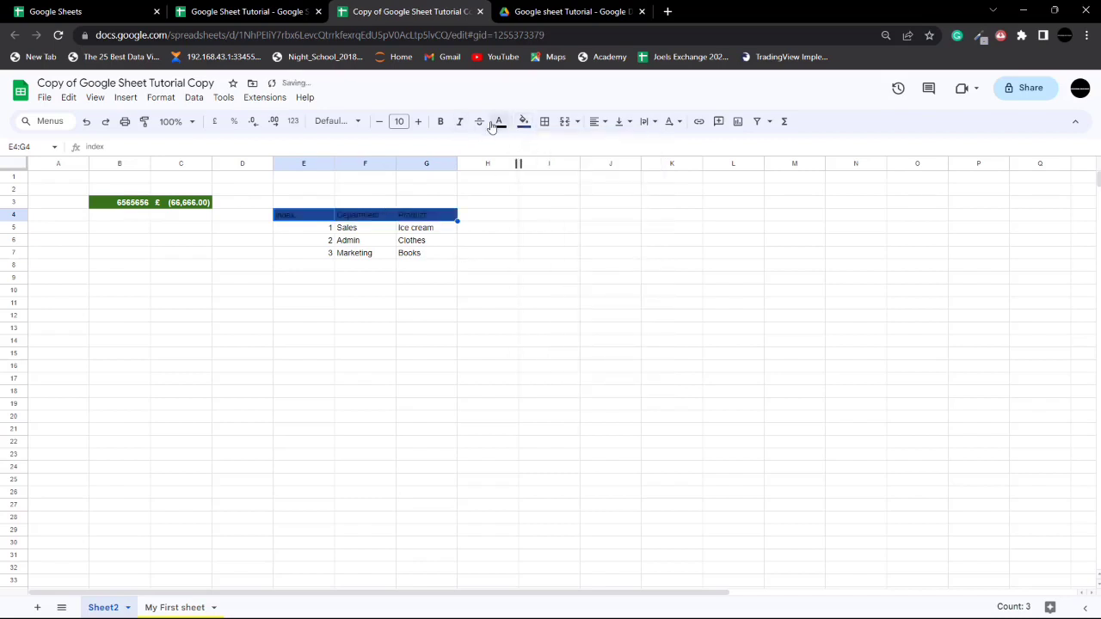
left_click(499, 123)
left_click(623, 164)
left_click(346, 243)
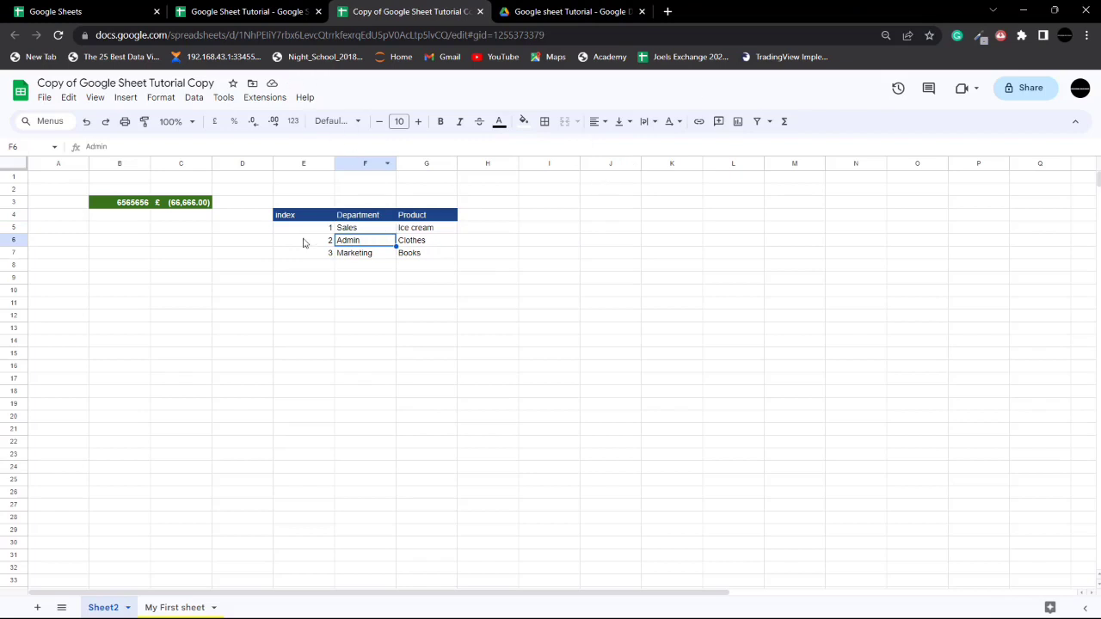
left_click(359, 292)
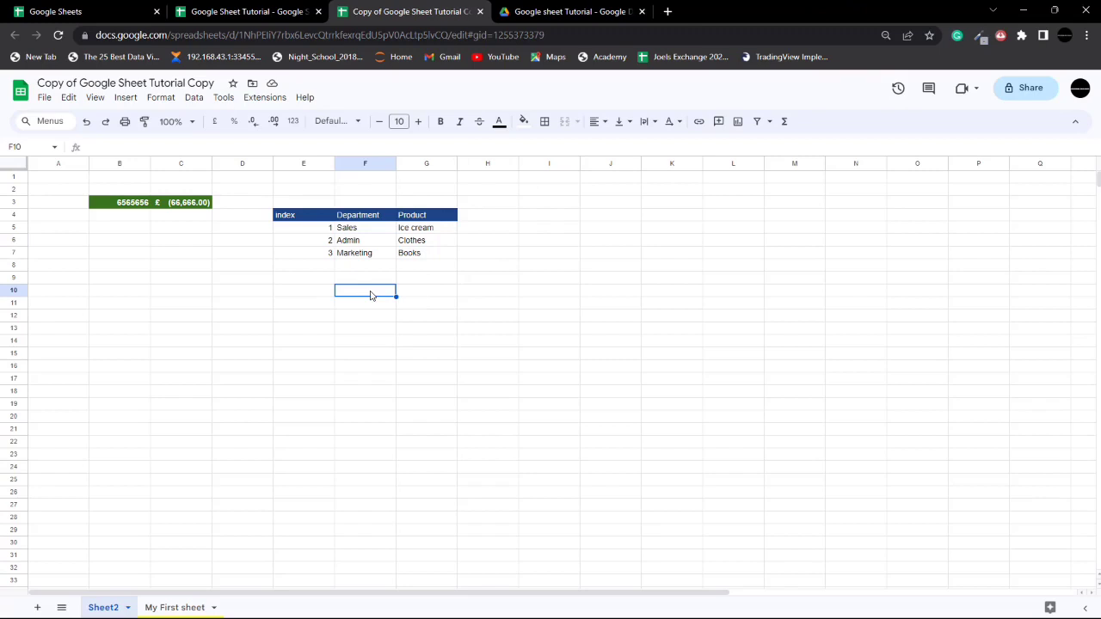
Step: Enter the text "I am learning how to use sheets" in cell F11
left_click(394, 165)
left_click(355, 308)
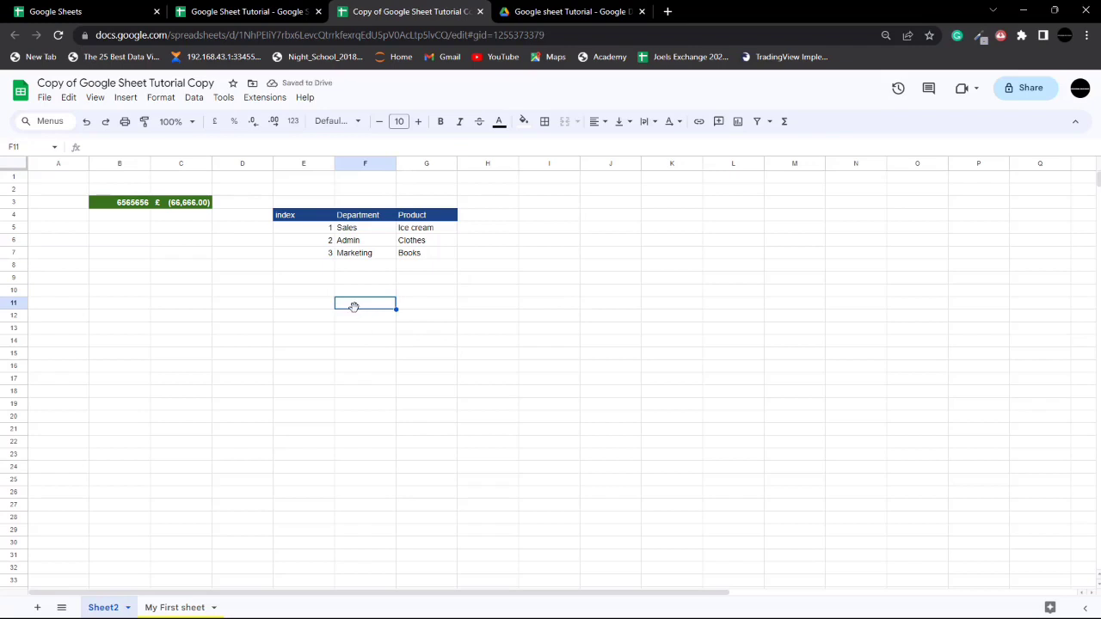
type("I am ")
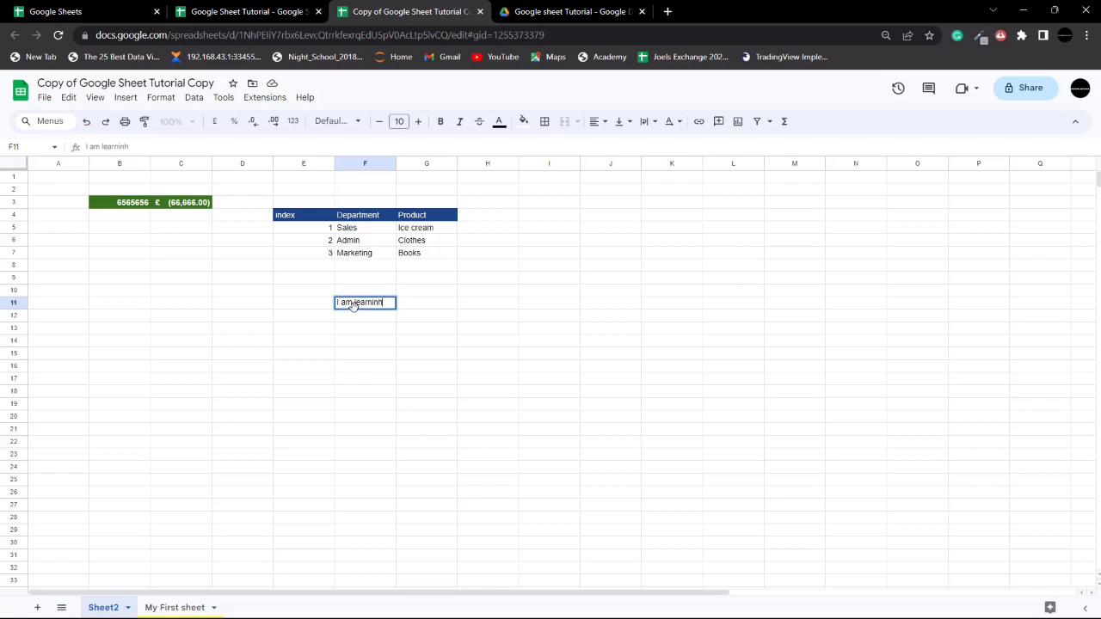
type("learning hoew to use sheets")
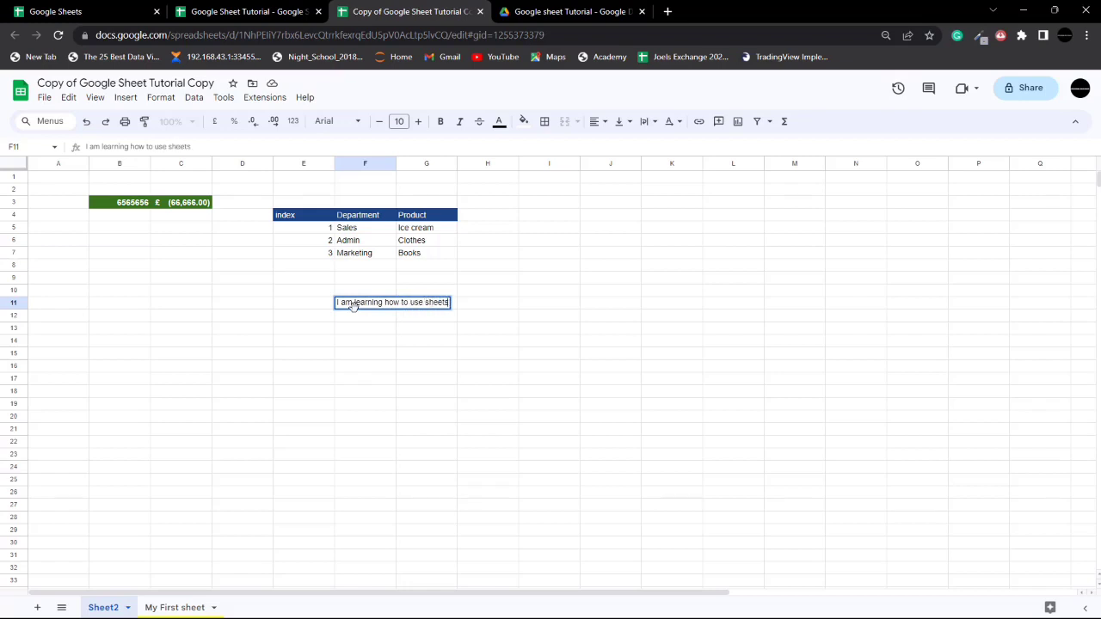
key("Return")
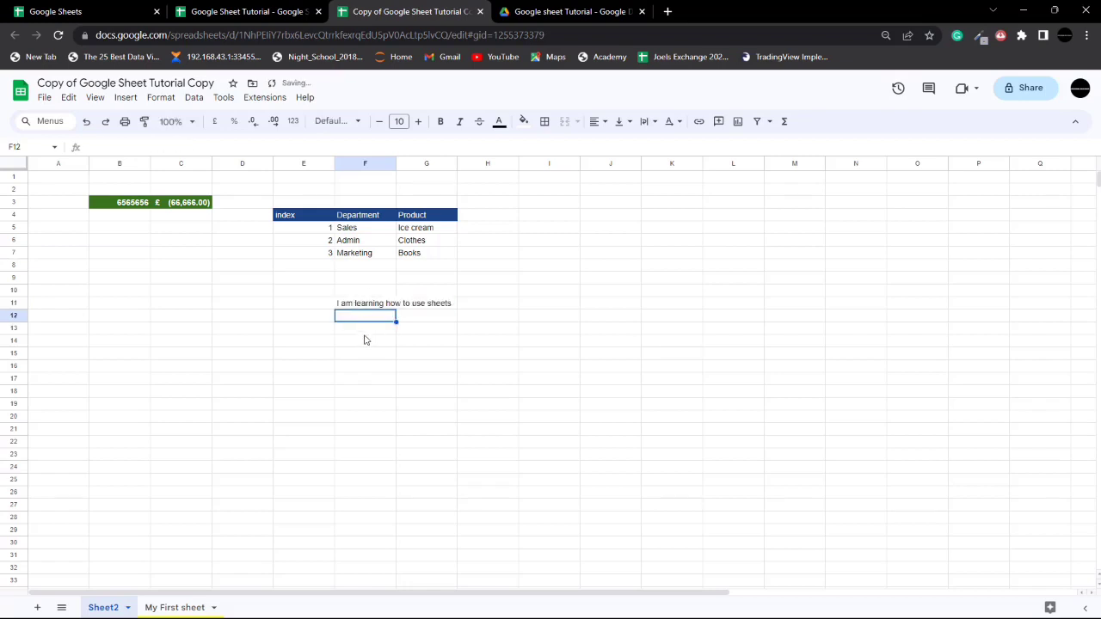
Step: Try fitting column F's width to the sentence in F11, and undo the resize
left_click(363, 331)
left_click(375, 306)
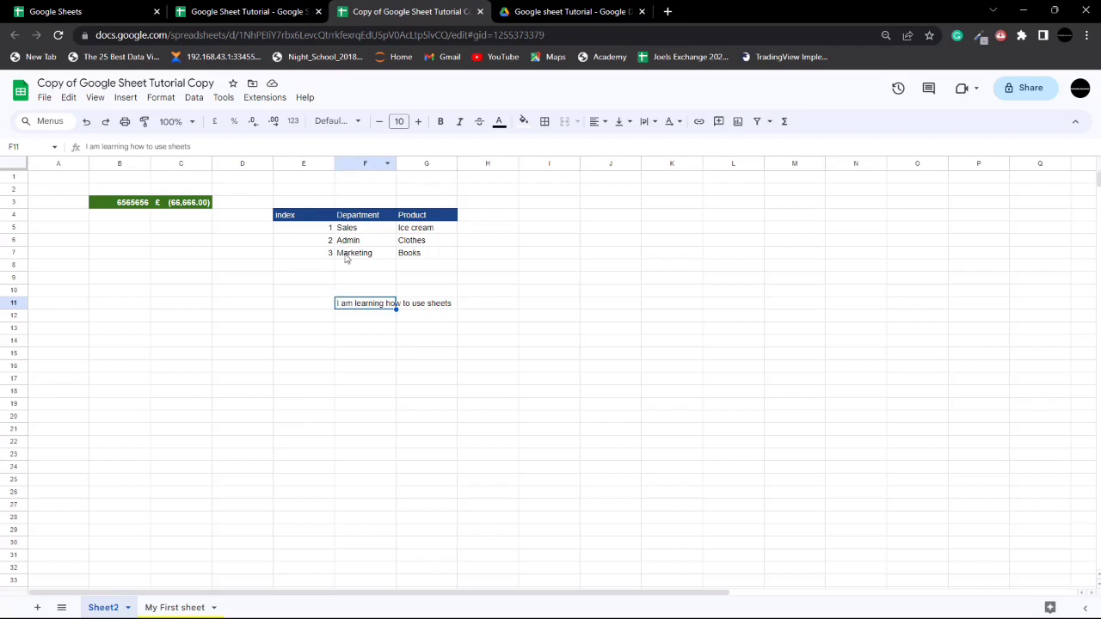
left_click(364, 378)
left_click(364, 292)
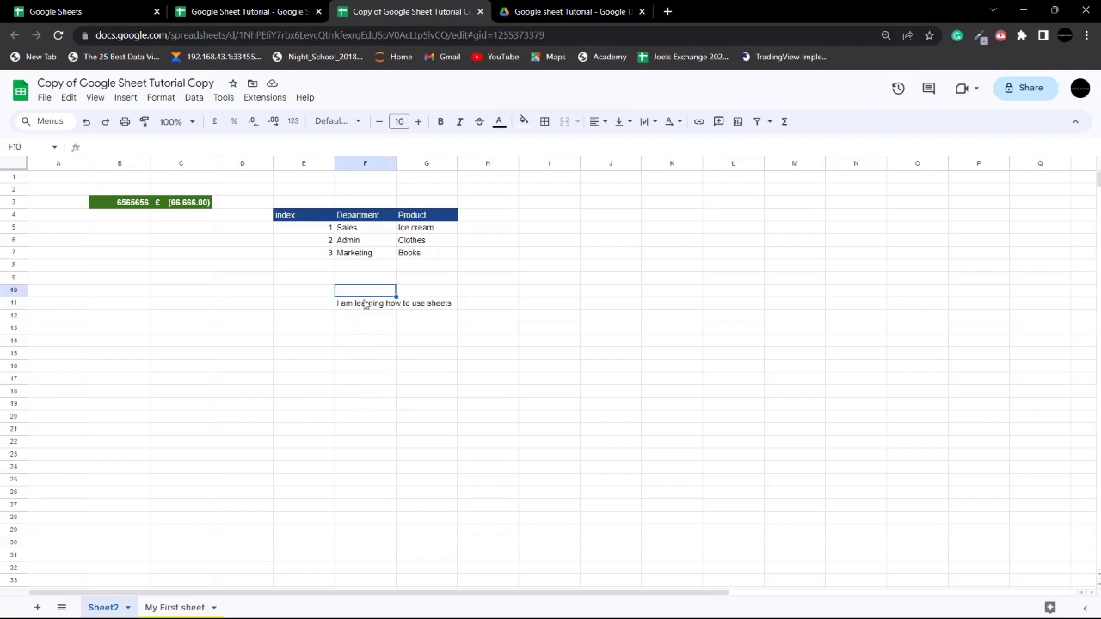
left_click(365, 305)
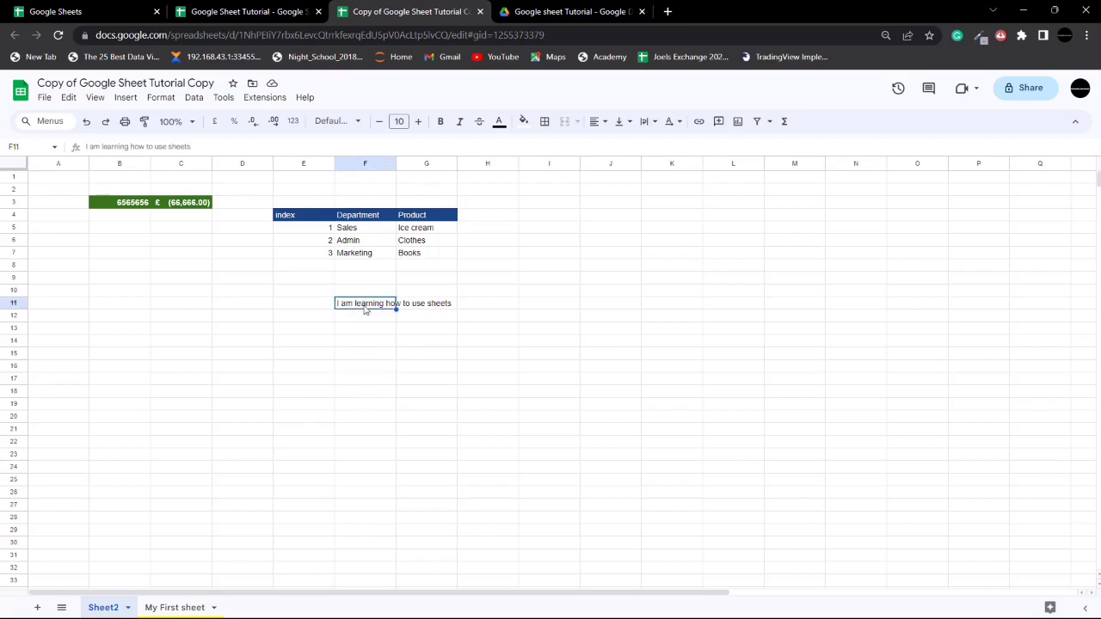
double_click(395, 163)
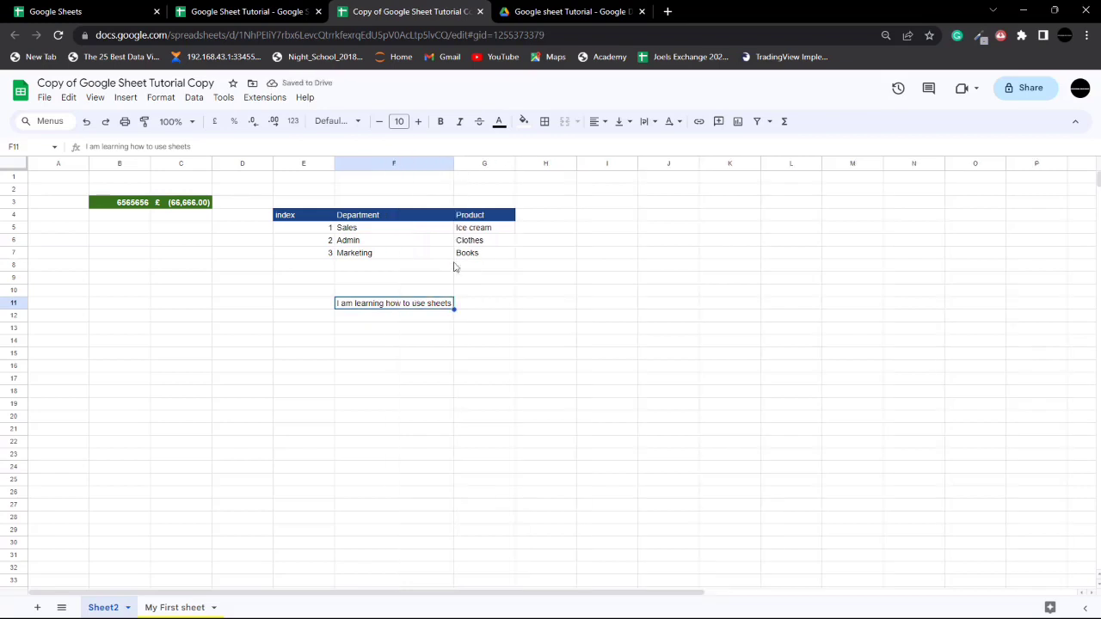
key("ctrl+z")
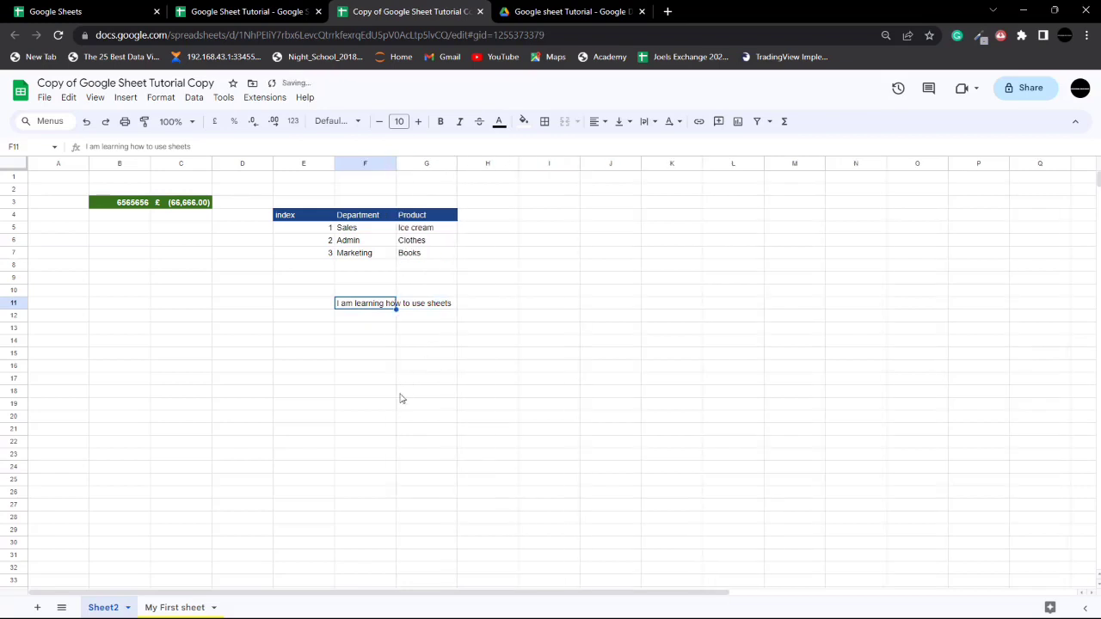
Step: Wrap the text in cell F11 so that the sentence stays within the column's width
left_click(353, 355)
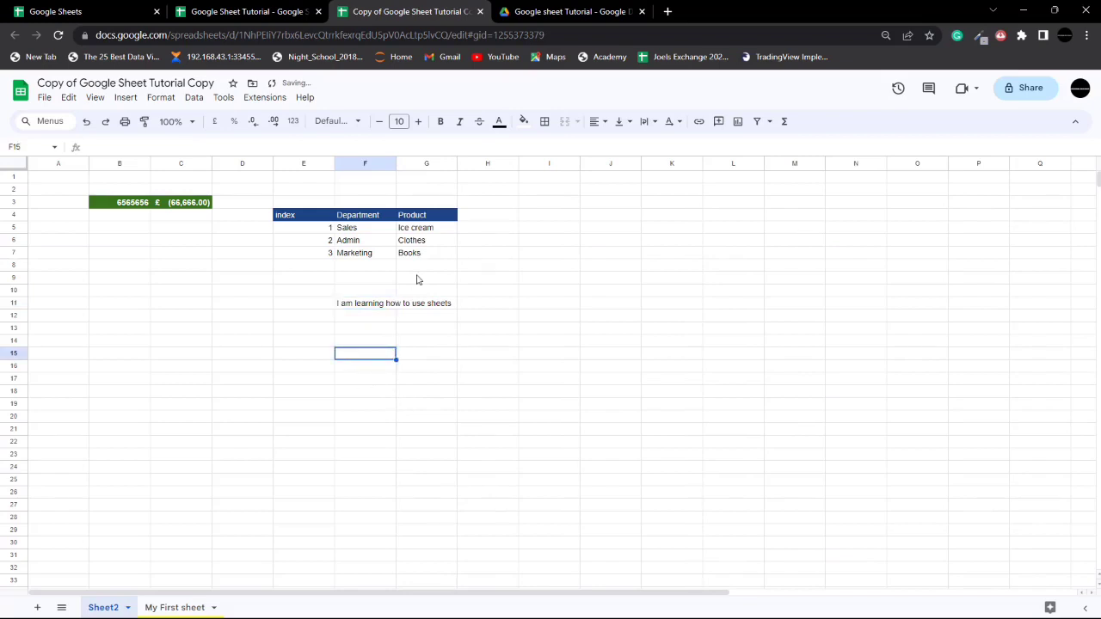
left_click(355, 306)
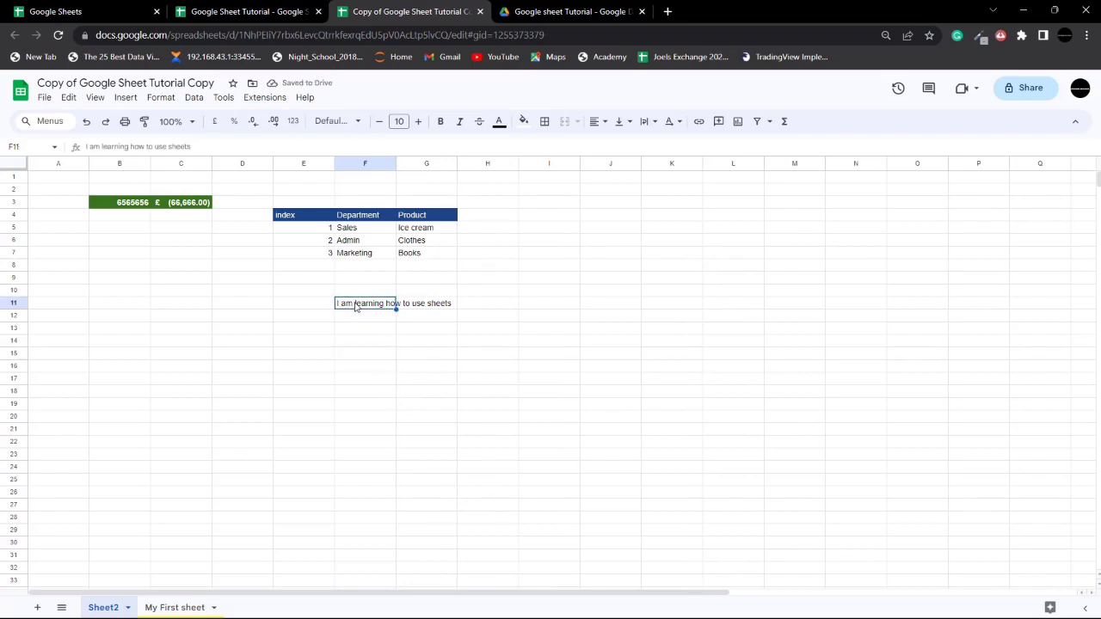
left_click(653, 123)
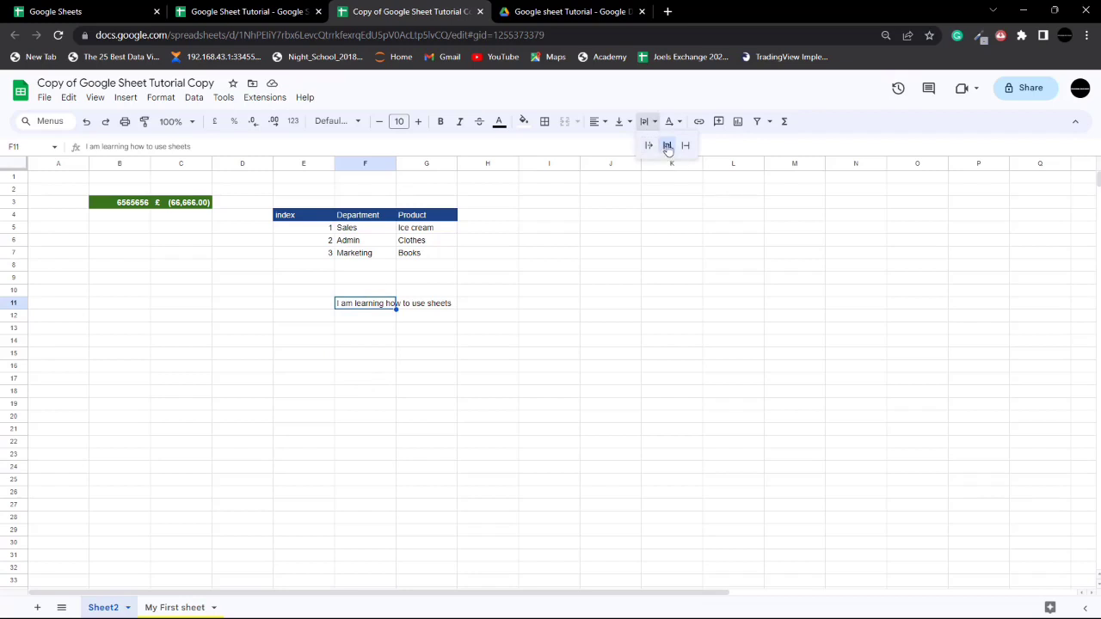
left_click(663, 146)
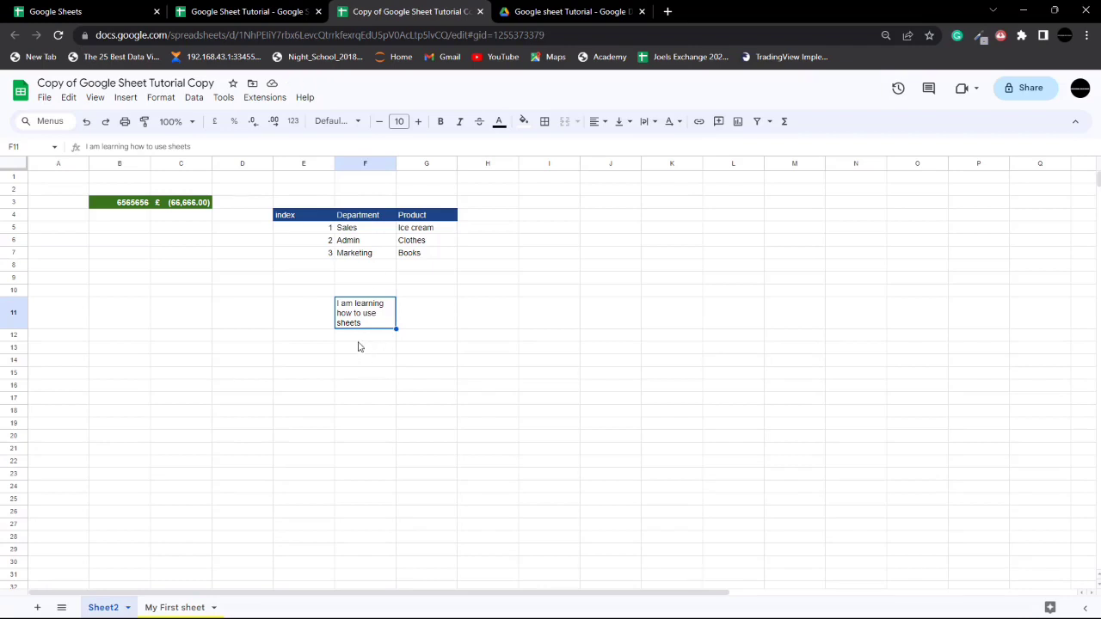
left_click(361, 350)
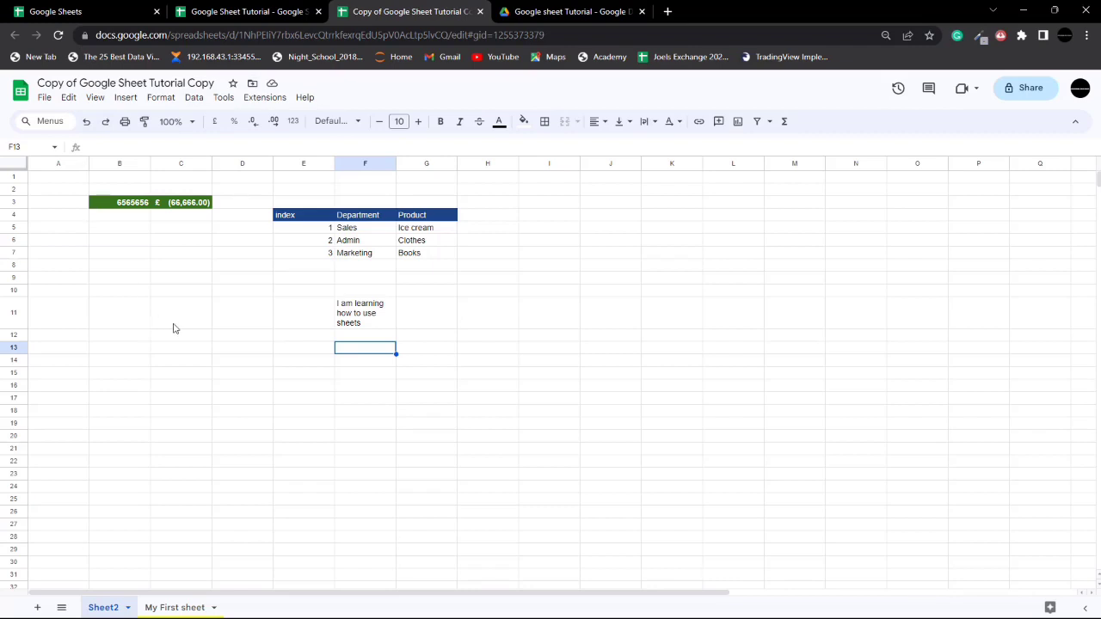
Step: Open the settings for sharing the spreadsheet with others and bring up the suggested contacts
left_click(44, 97)
mouse_move(140, 214)
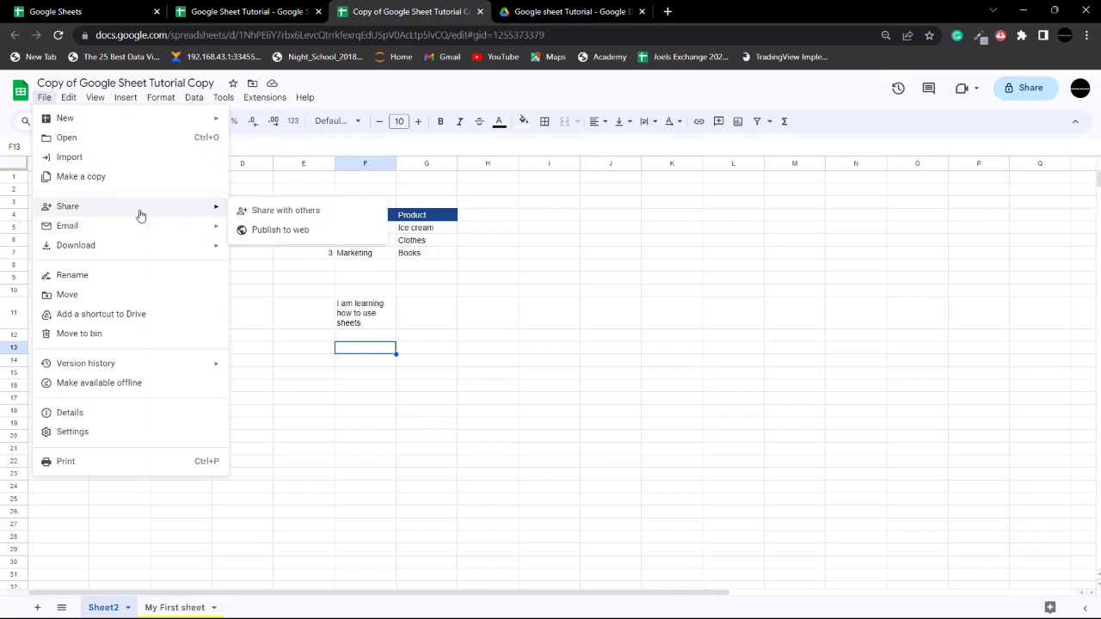
left_click(309, 218)
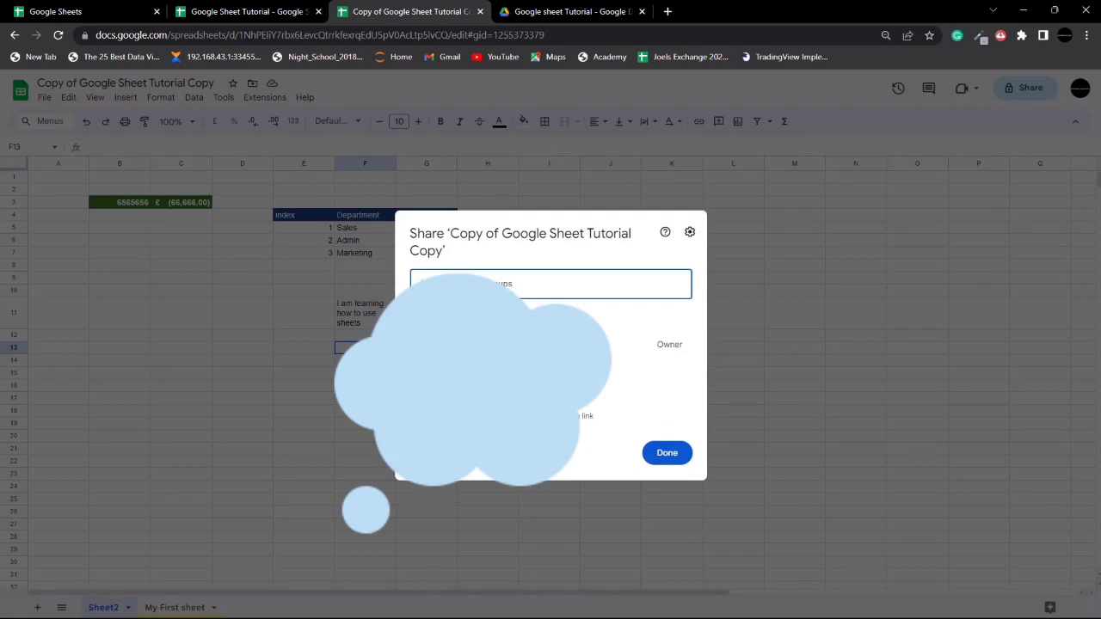
left_click(469, 284)
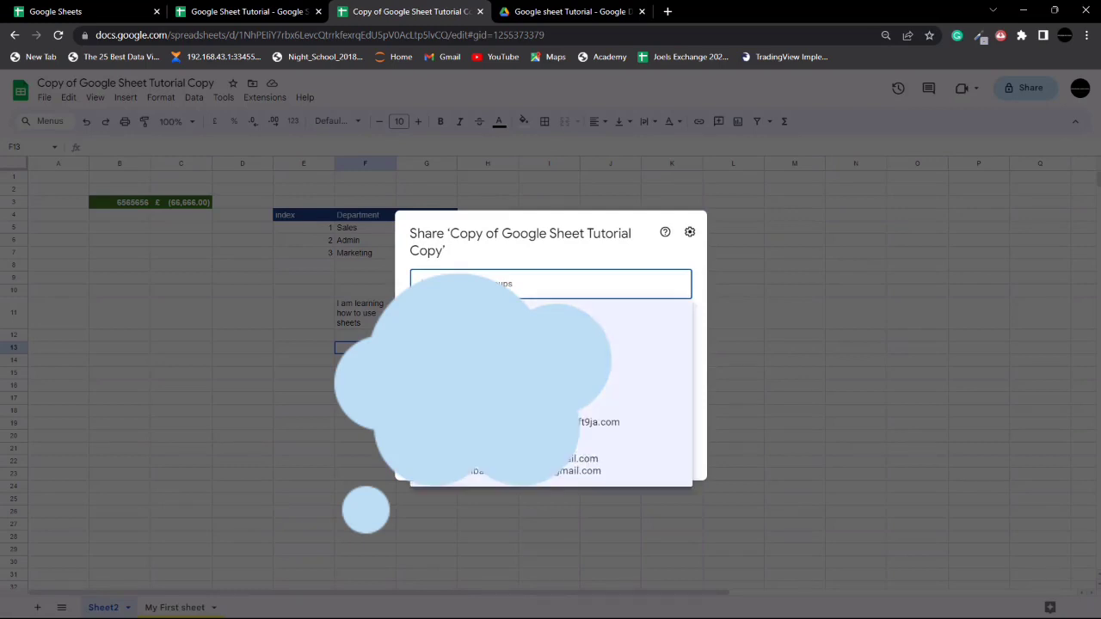
left_click(575, 251)
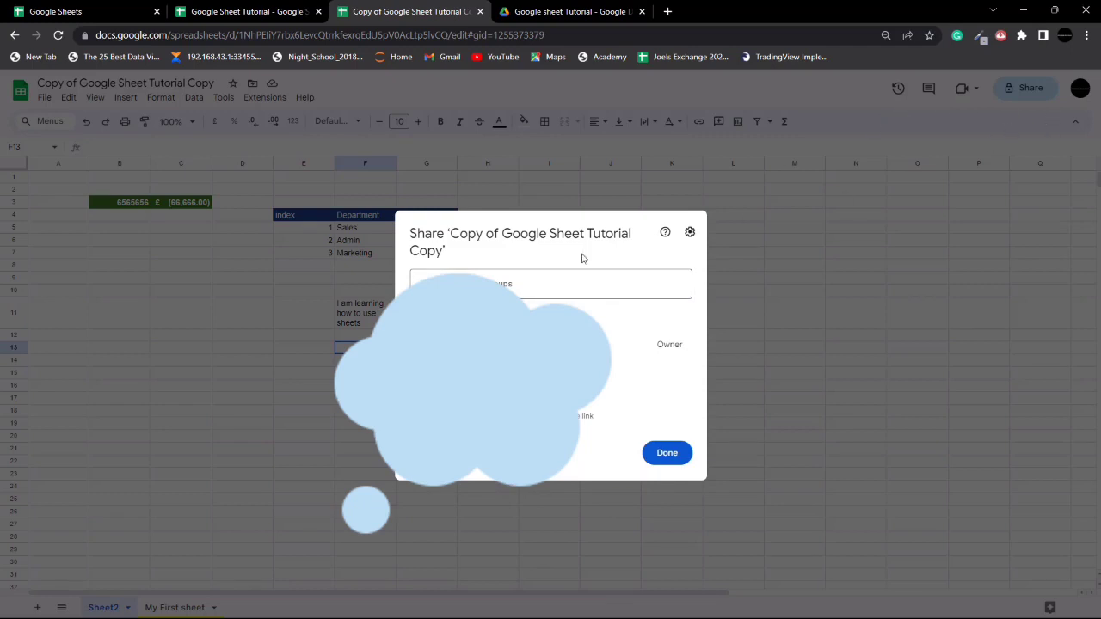
Step: Add one of the suggested contacts as a recipient of the shared spreadsheet
left_click(460, 272)
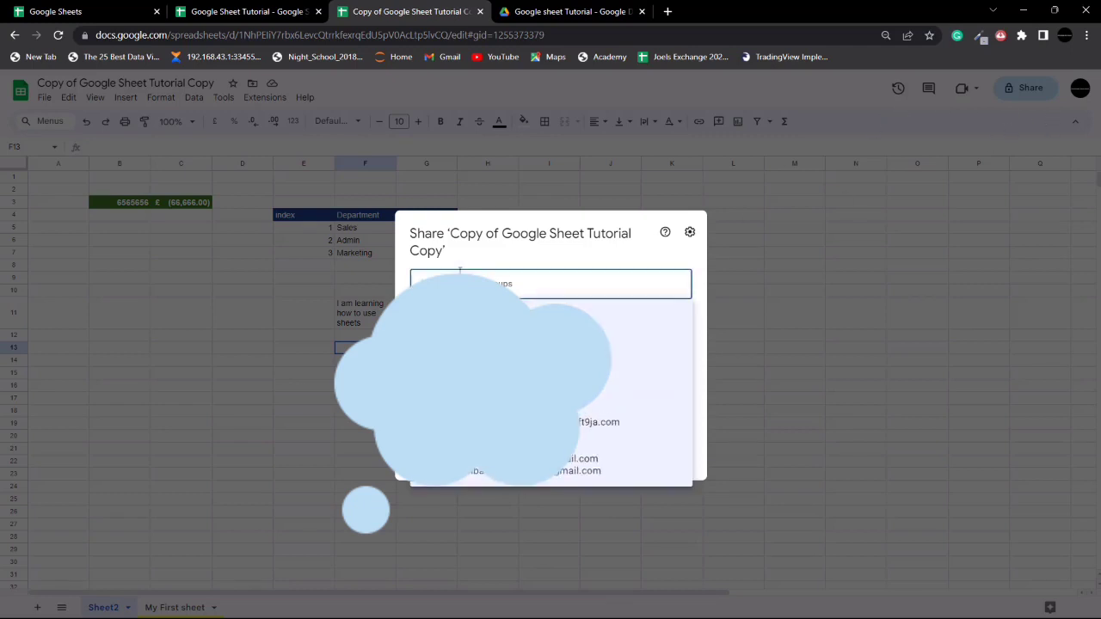
left_click(482, 321)
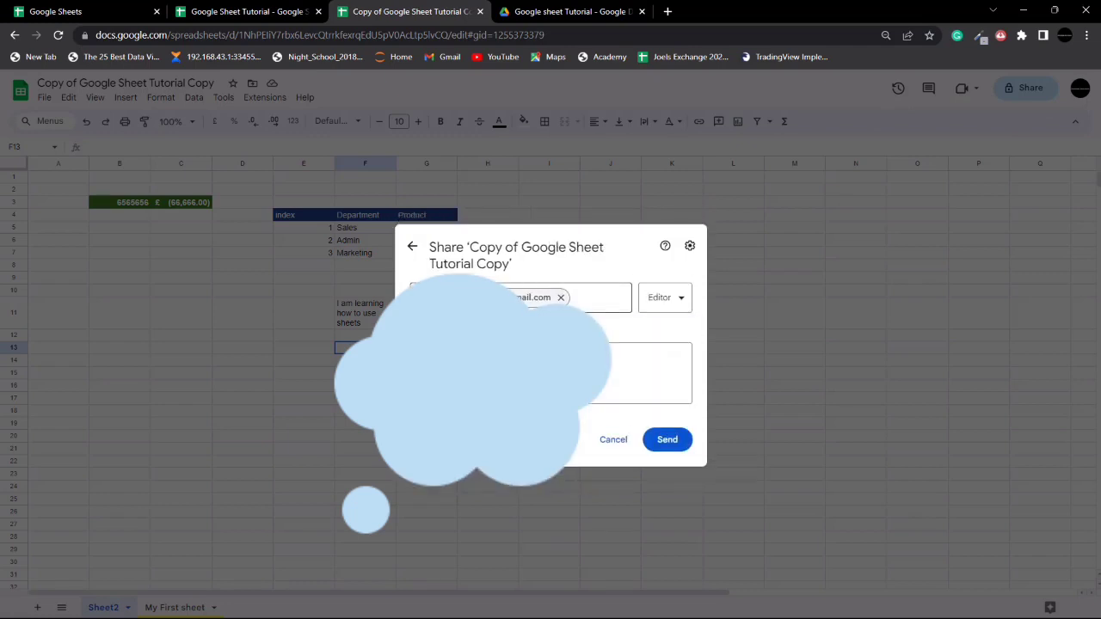
mouse_move(495, 298)
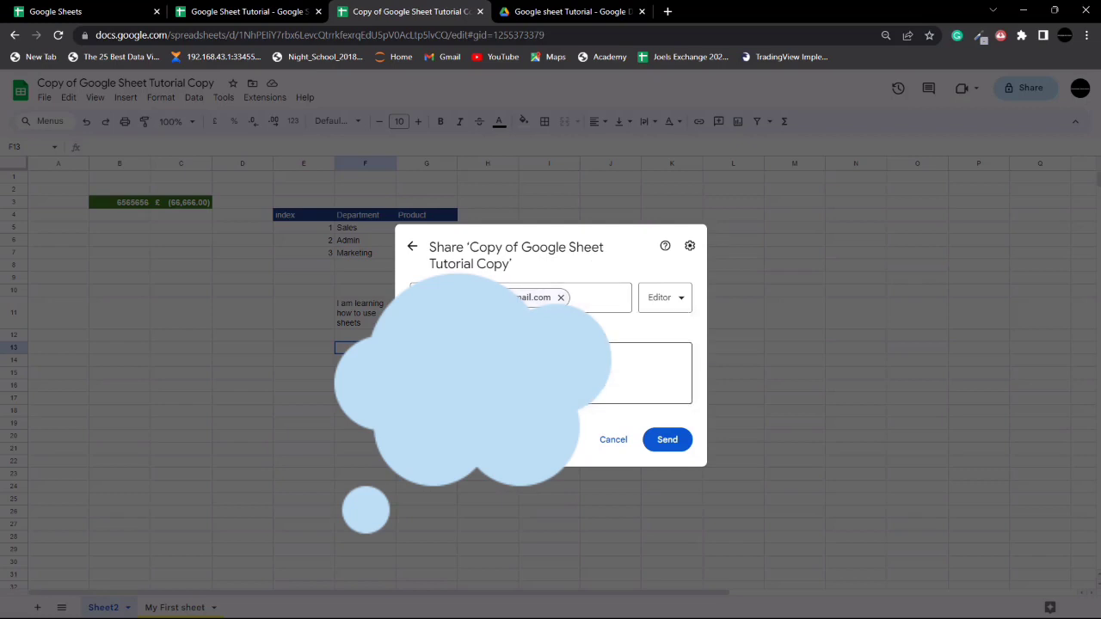
left_click(507, 371)
Step: Try the Viewer and Commenter roles for the recipient, and set the role back to Editor
left_click(682, 302)
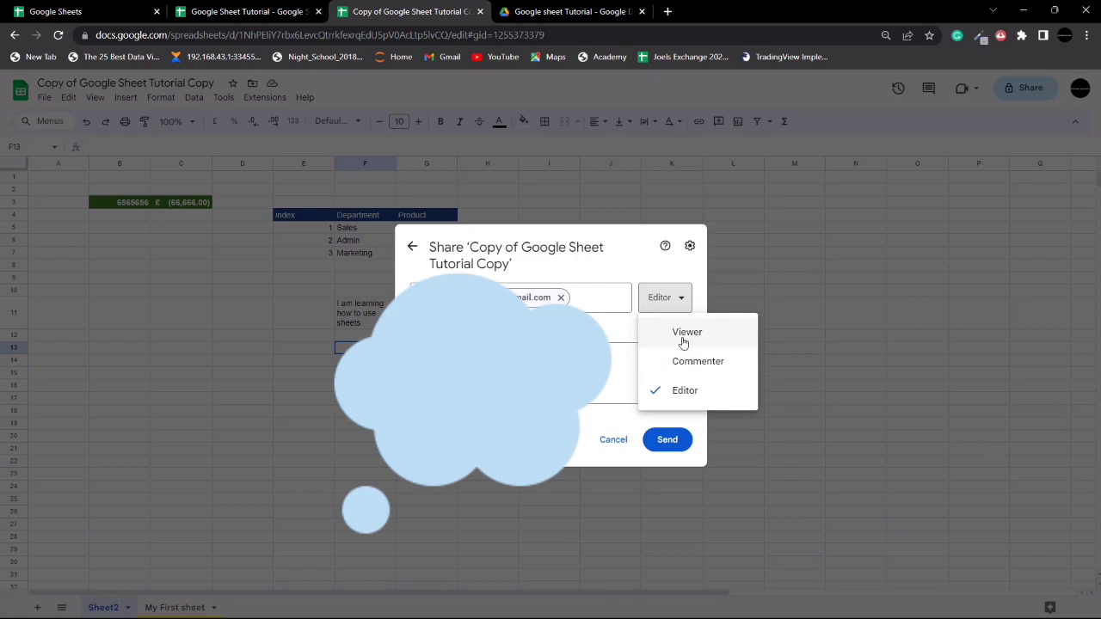
left_click(683, 335)
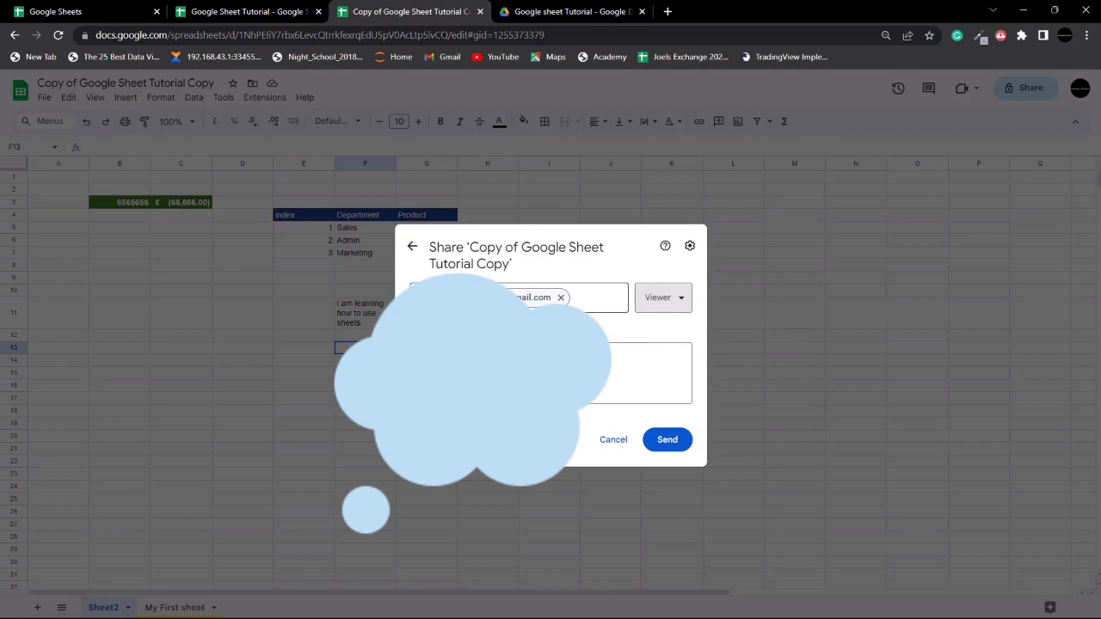
left_click(680, 306)
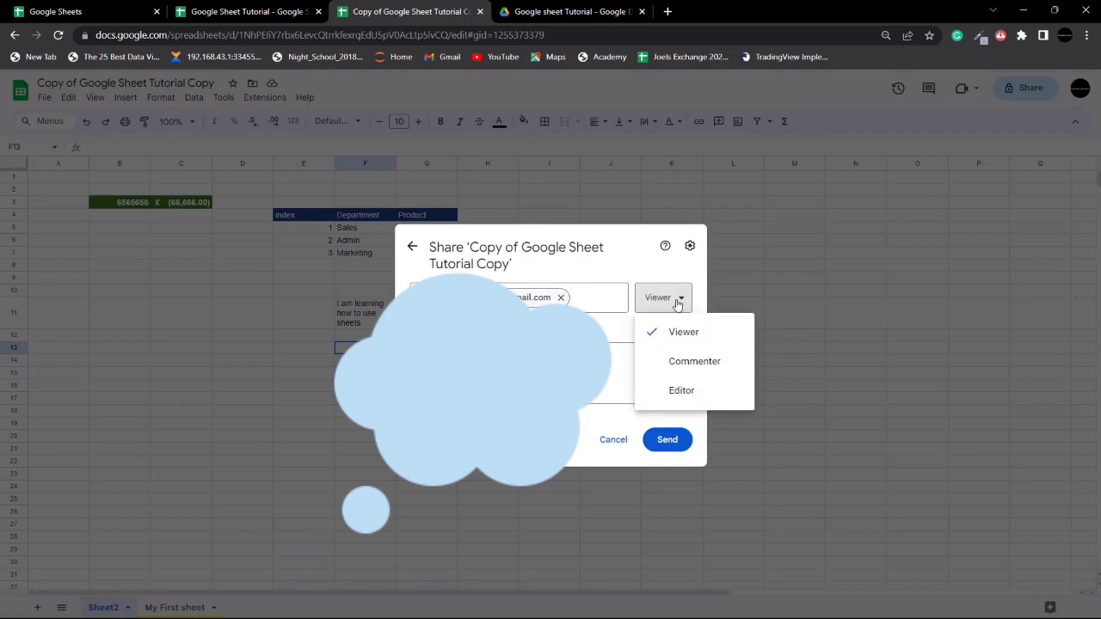
left_click(679, 359)
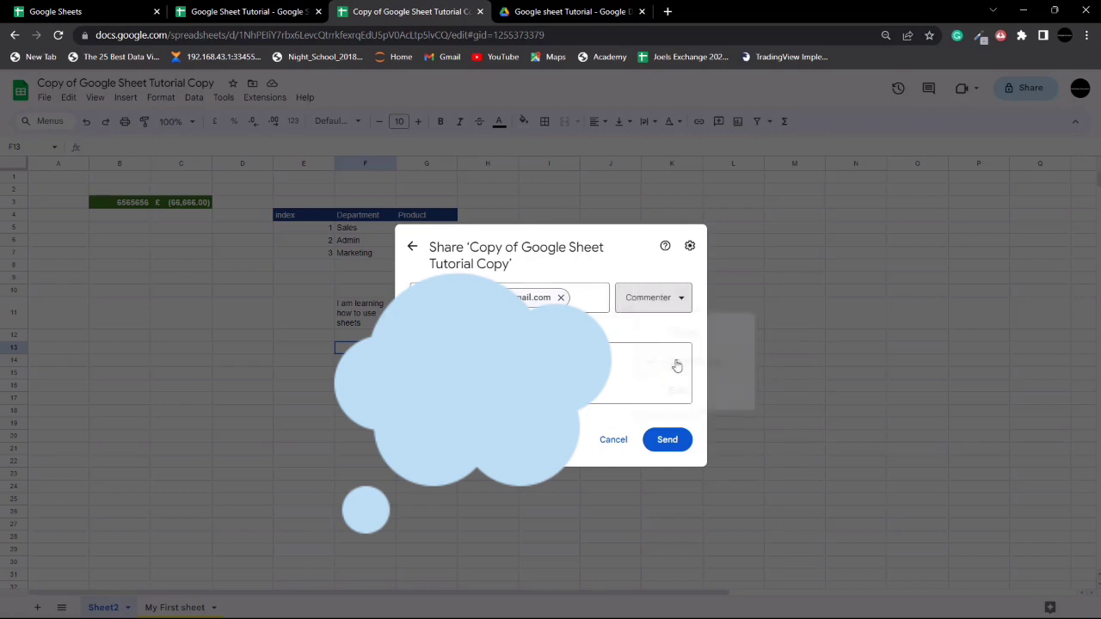
left_click(664, 307)
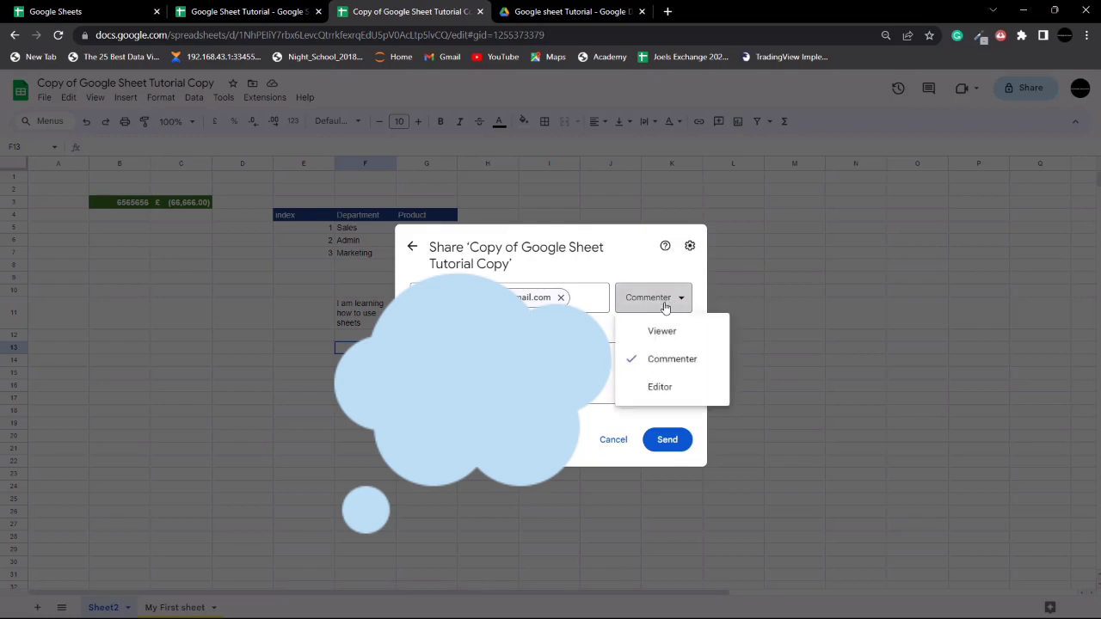
left_click(644, 393)
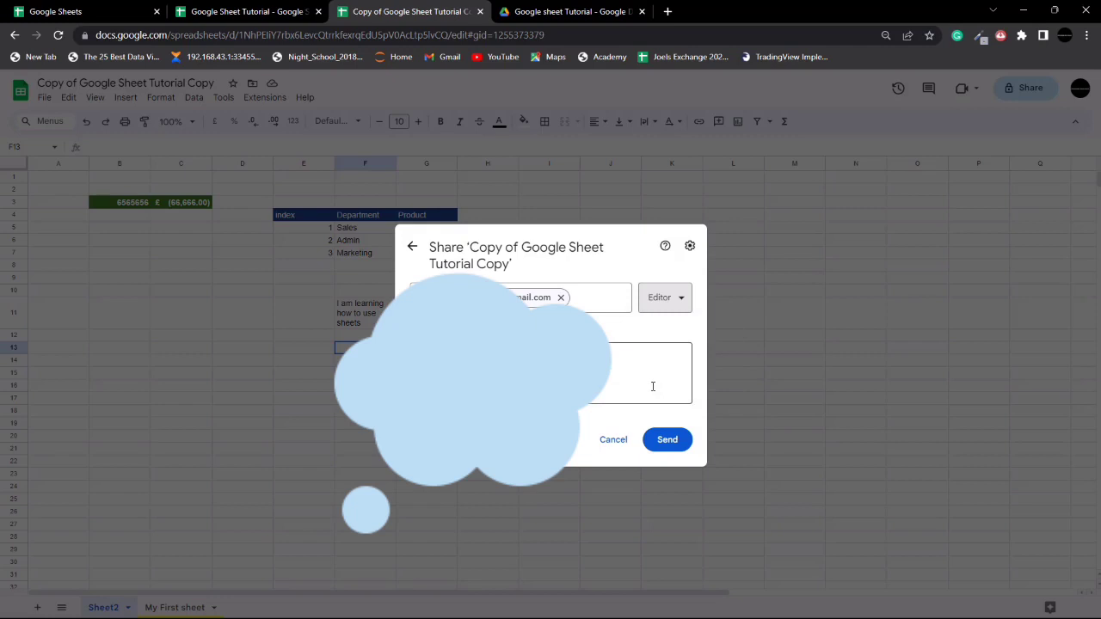
Step: Remove the added recipient from the sharing invitation
left_click(658, 441)
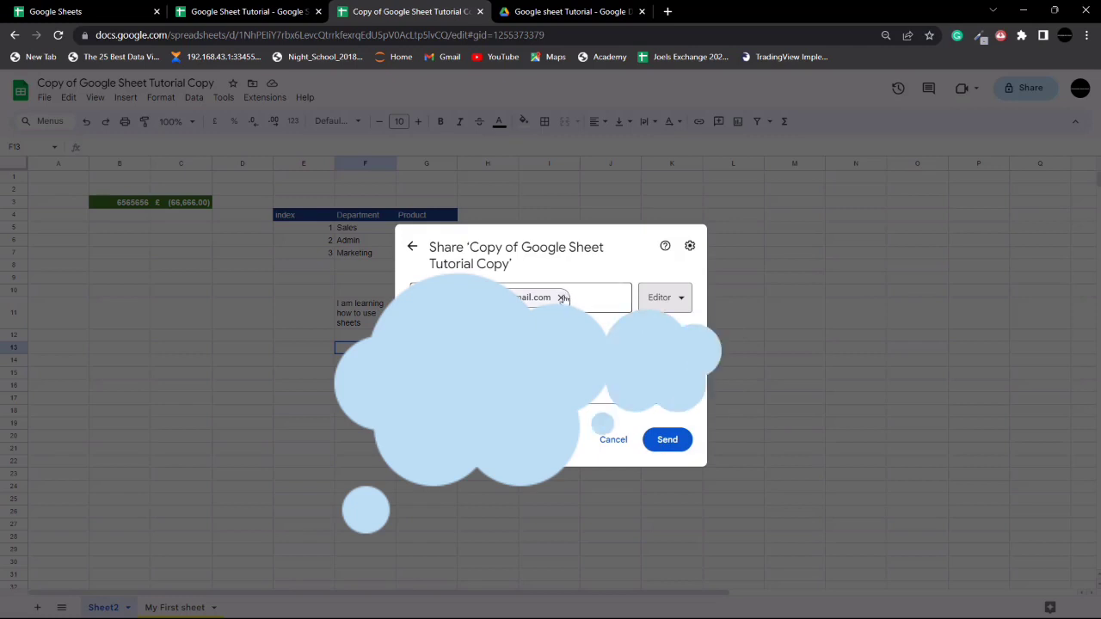
mouse_move(564, 298)
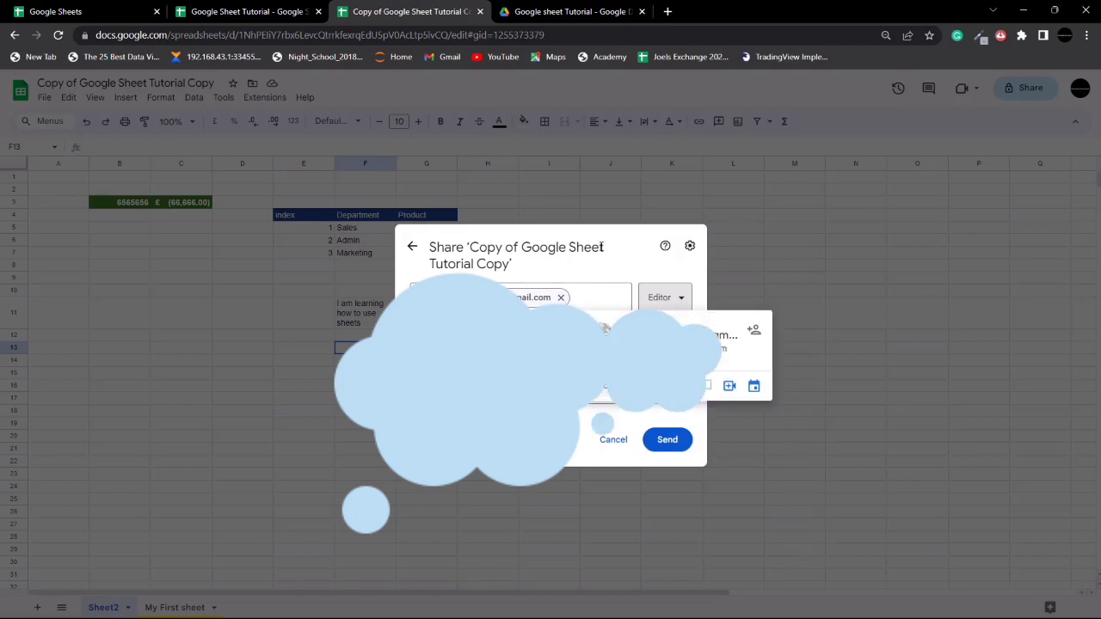
left_click(561, 297)
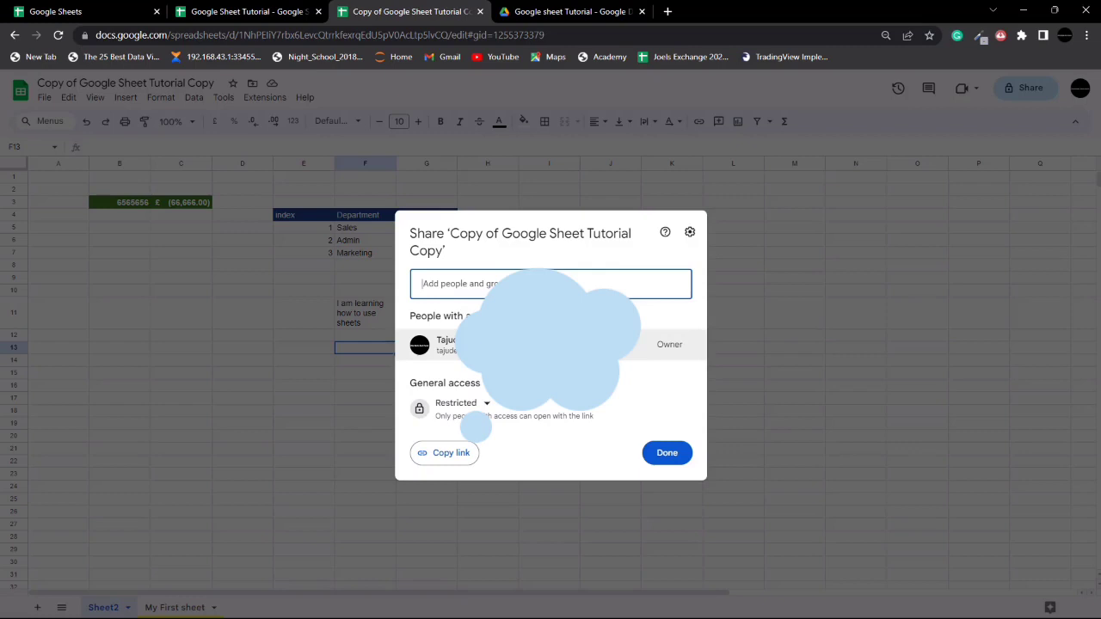
Step: Set the spreadsheet's general access to "Anyone with the link" and close the sharing settings
mouse_move(446, 350)
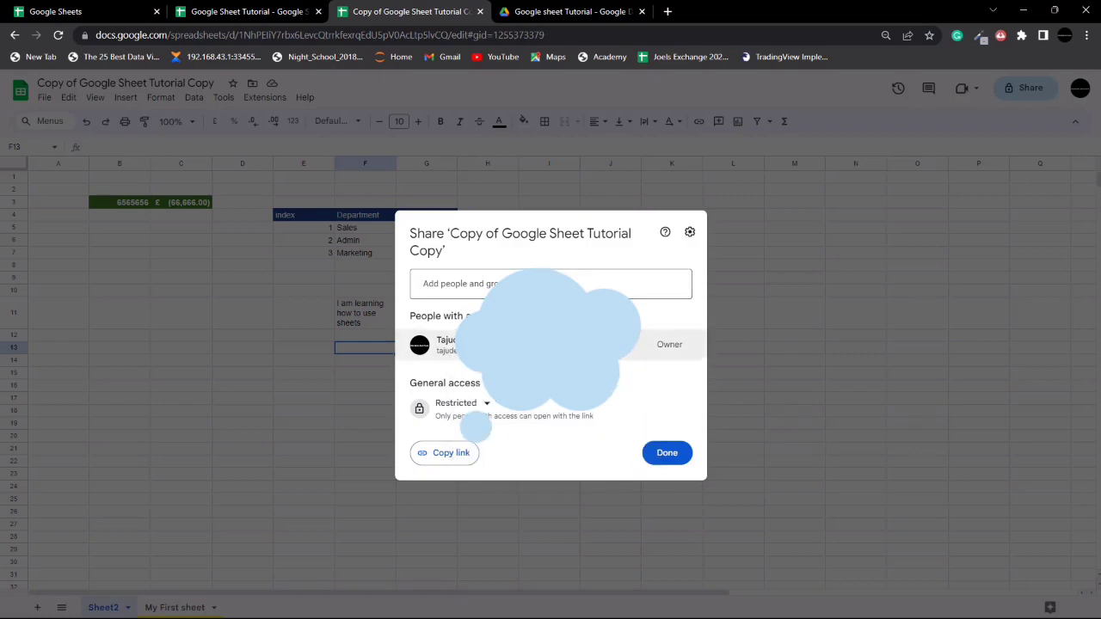
left_click(483, 404)
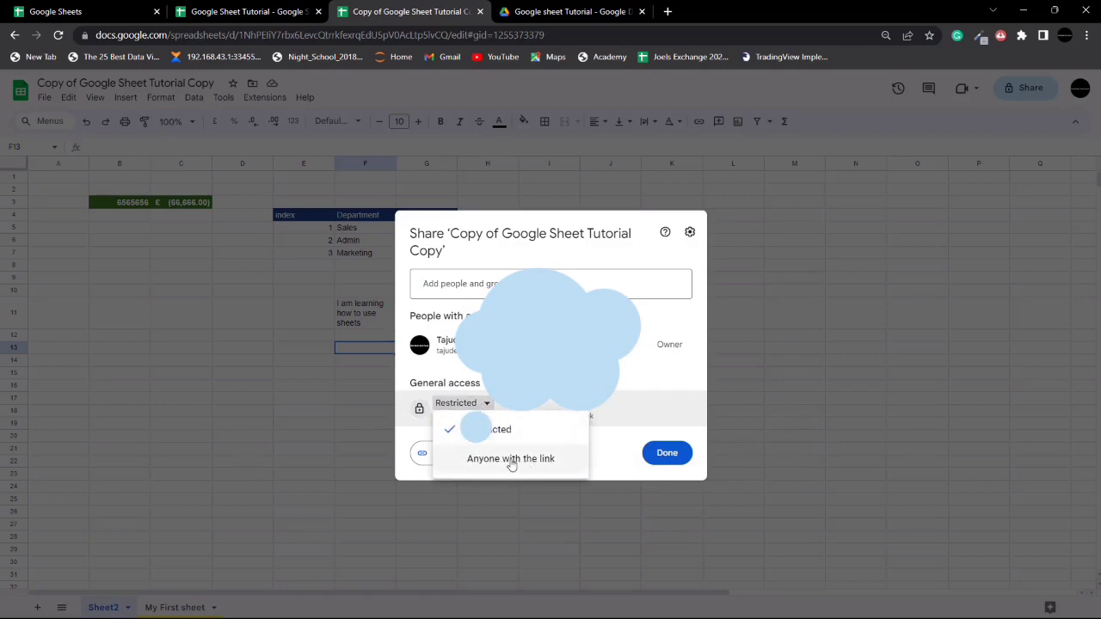
left_click(511, 459)
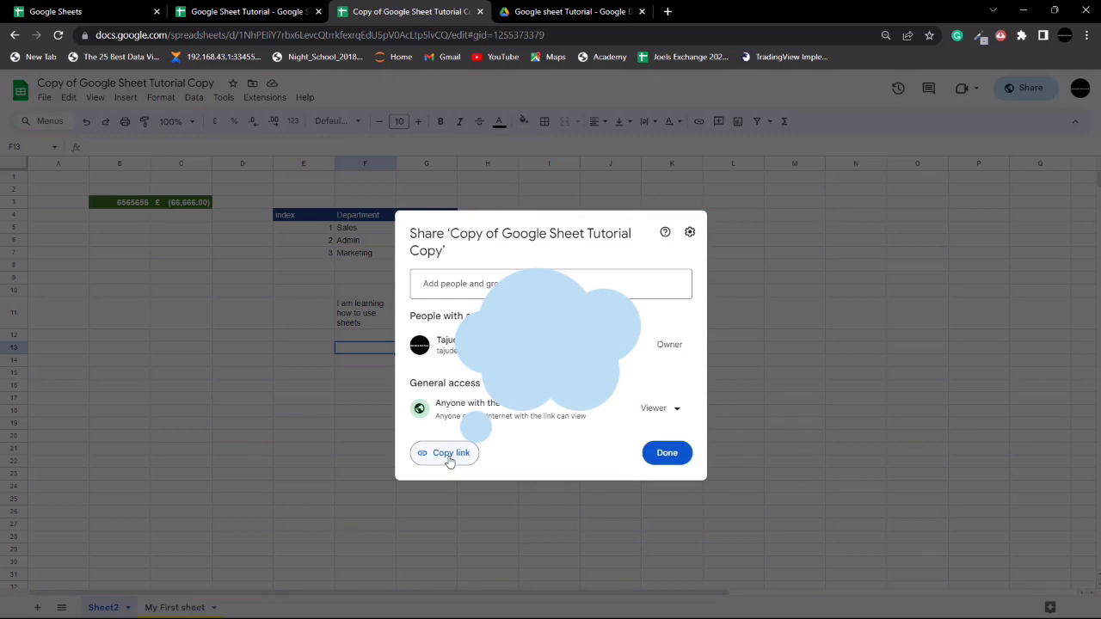
key("Escape")
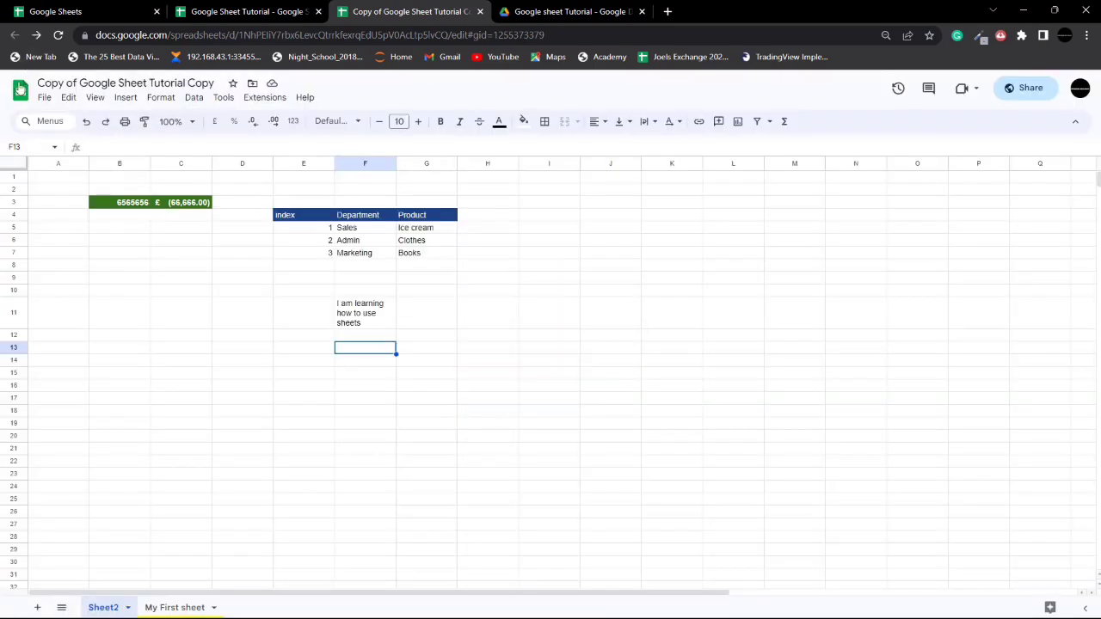
Step: Start emailing this file to one of the suggested contacts, going through the subject and message fields
left_click(45, 100)
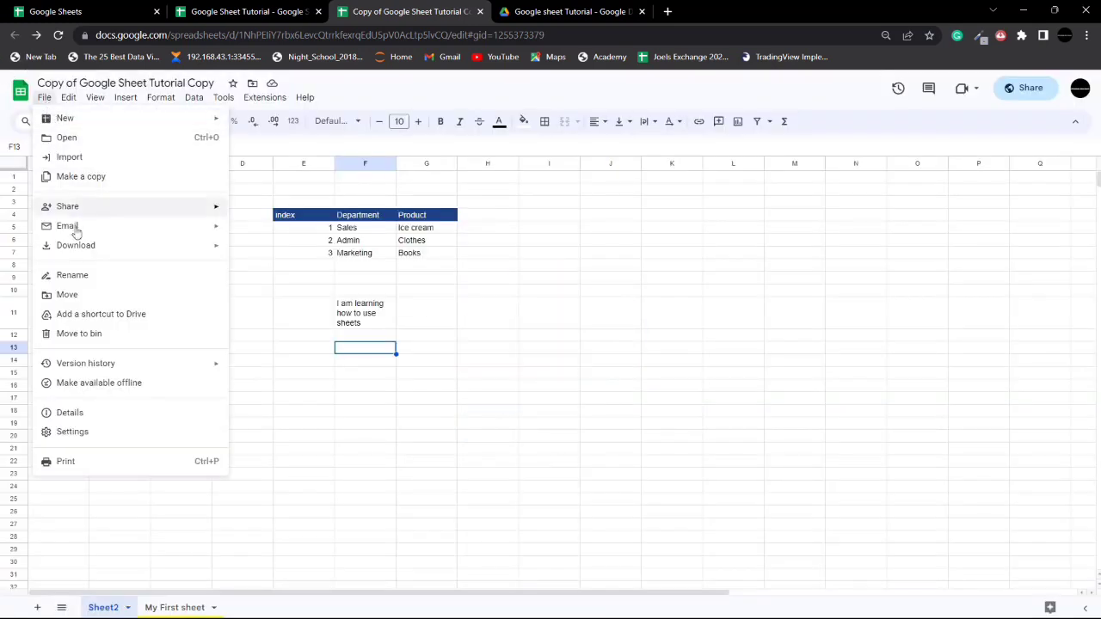
mouse_move(83, 252)
mouse_move(68, 232)
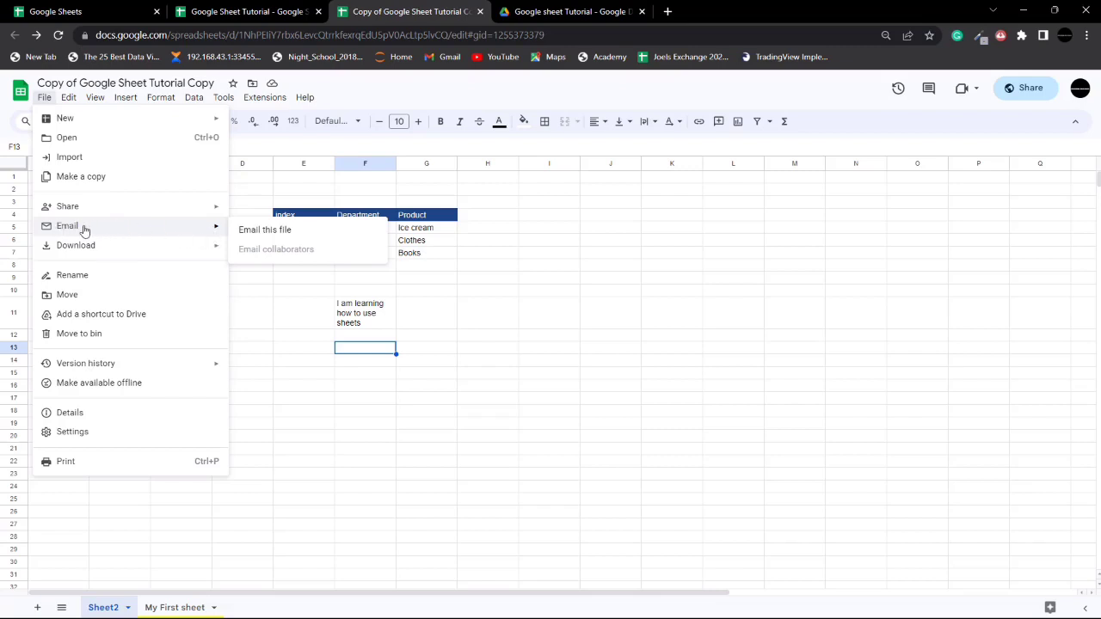
left_click(255, 230)
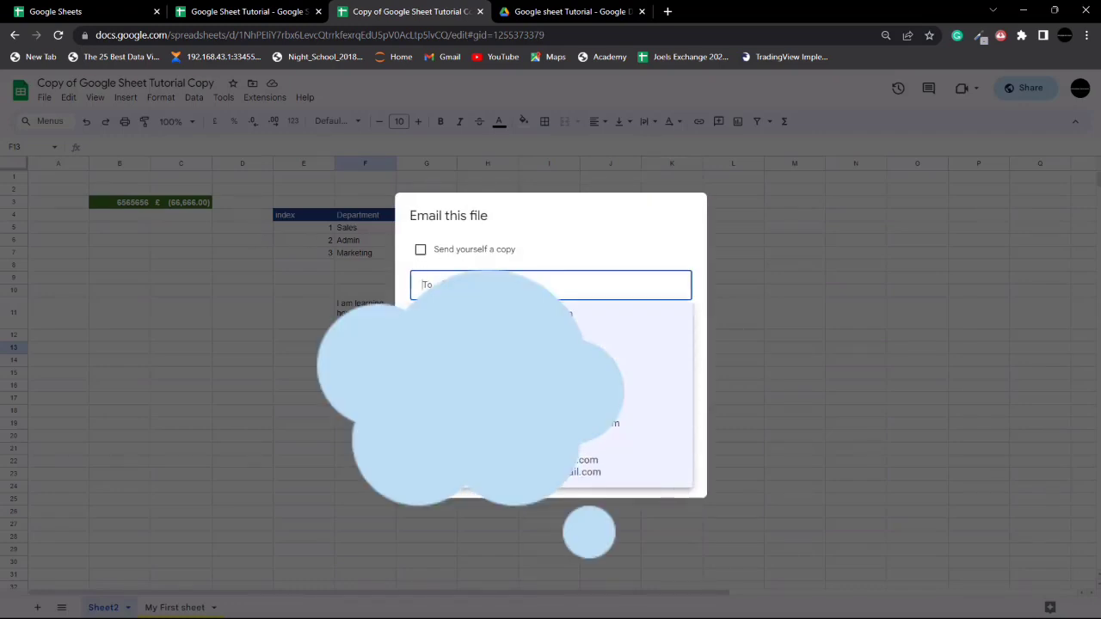
left_click(490, 320)
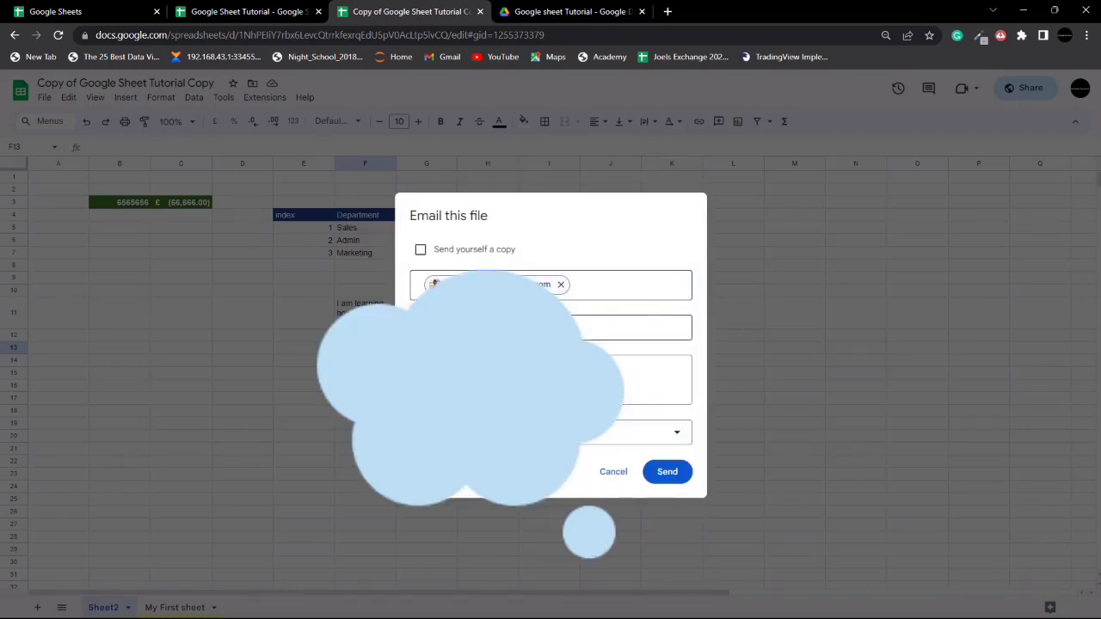
left_click(432, 328)
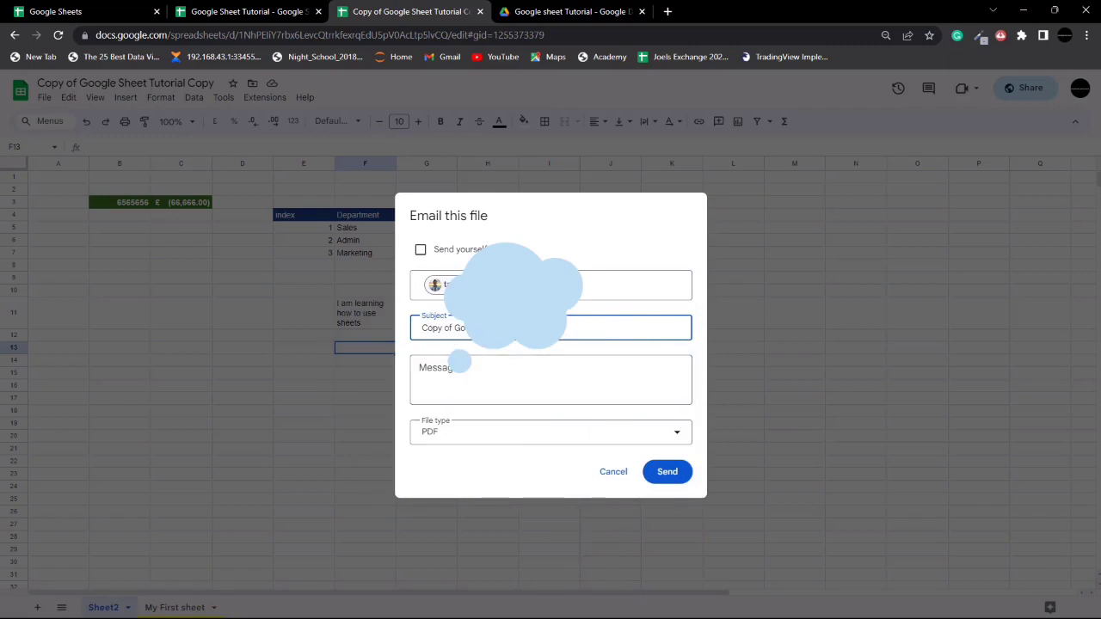
left_click(456, 372)
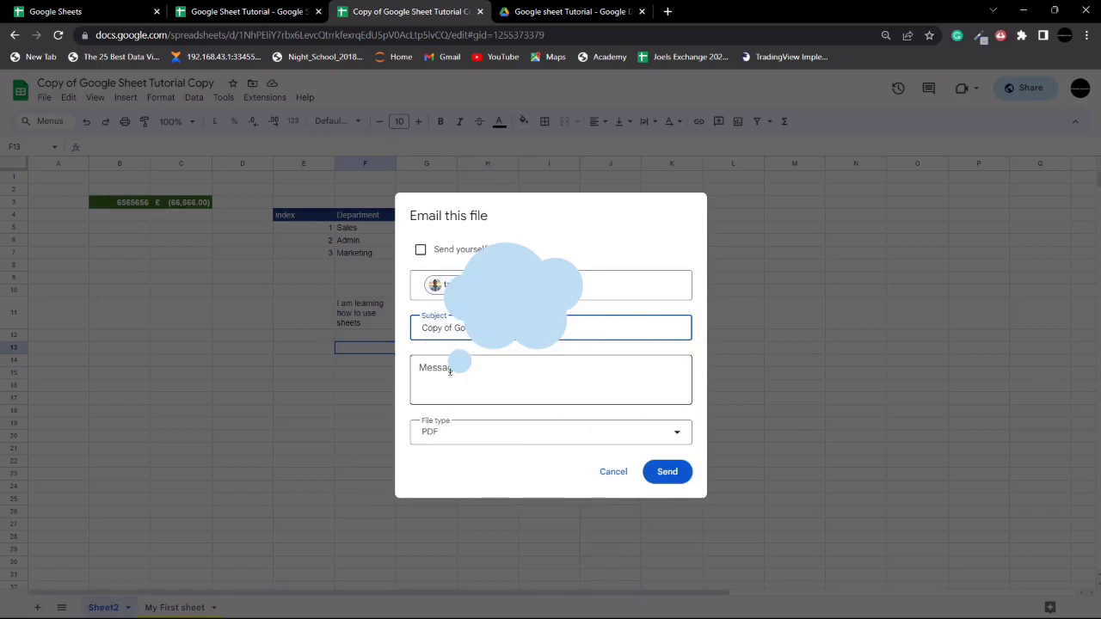
Step: Try the Open Office spreadsheet and Microsoft Excel file types for the emailed file, and close the form without sending
left_click(522, 438)
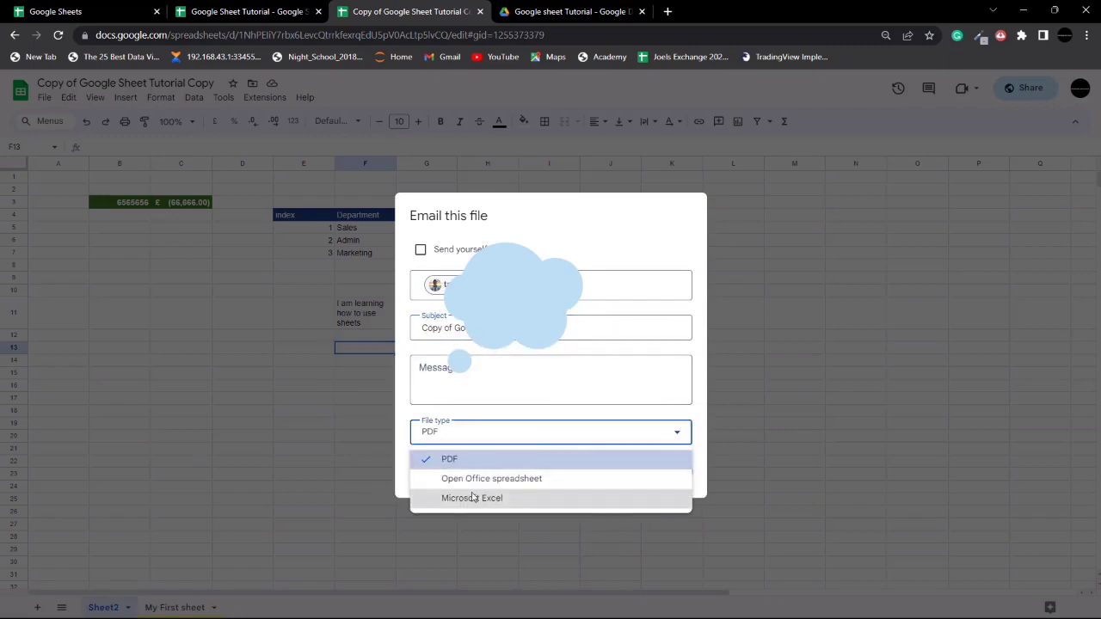
left_click(457, 478)
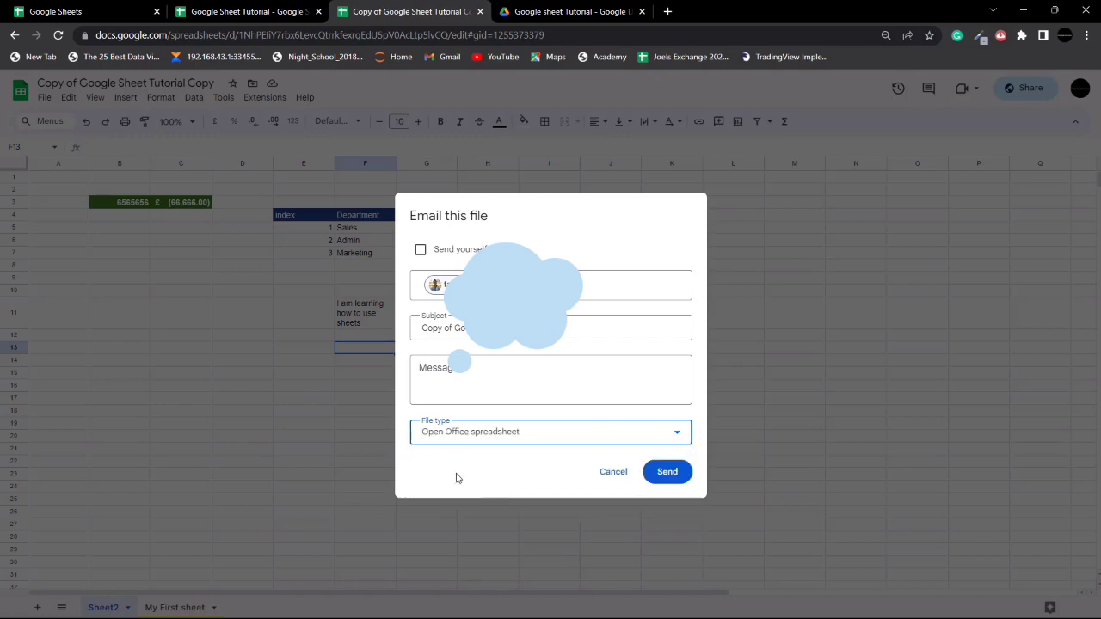
left_click(514, 439)
left_click(466, 497)
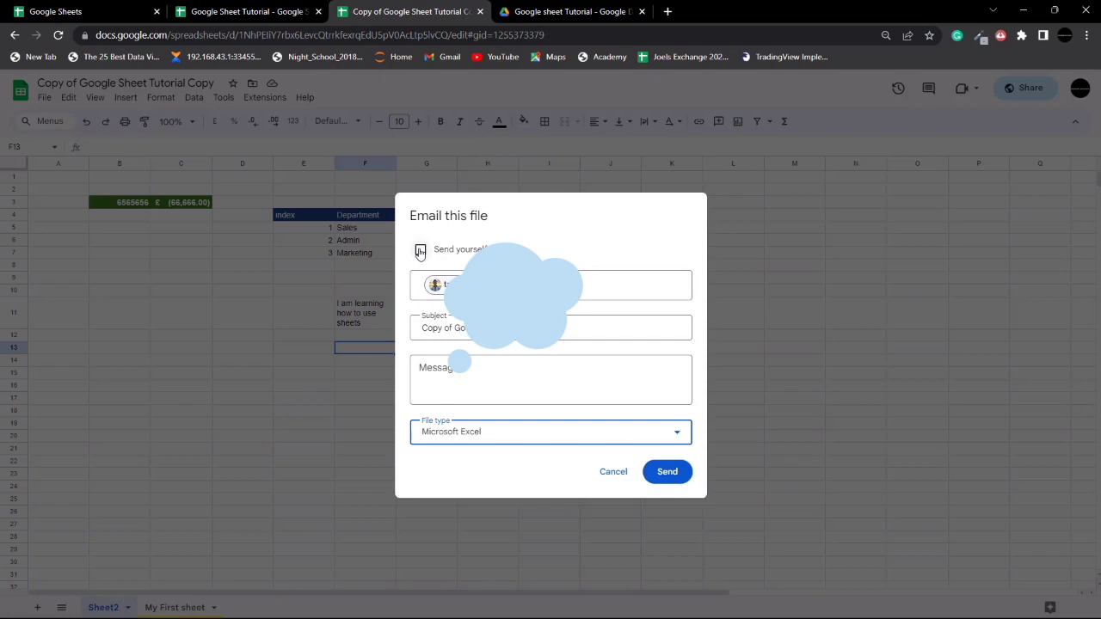
left_click(873, 201)
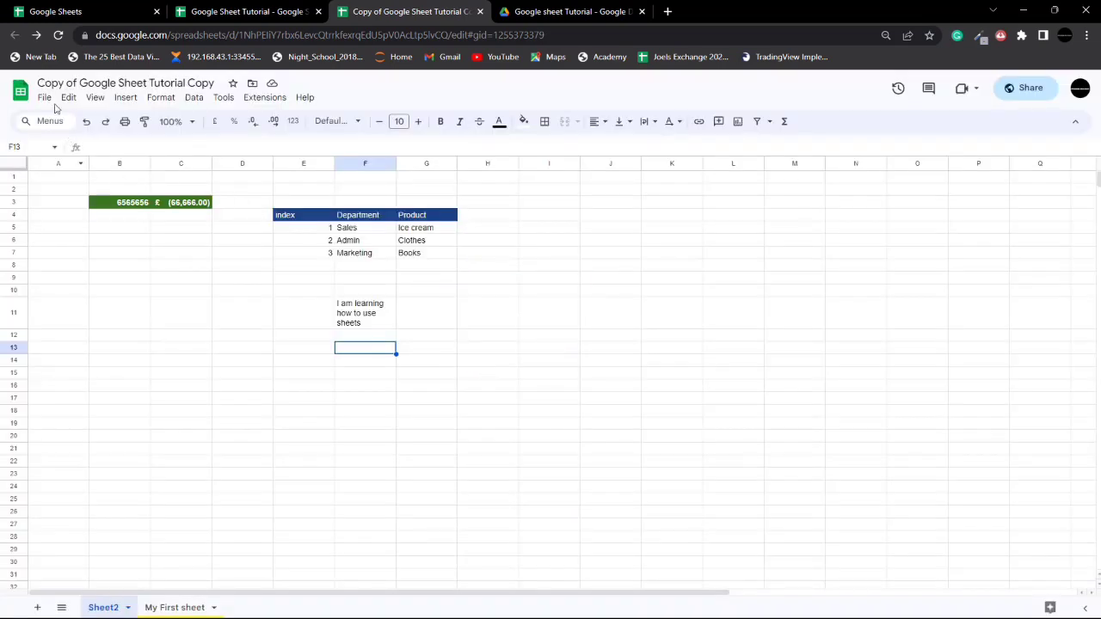
Step: Try adding a Drive shortcut for the spreadsheet, look at the My Drive and Starred locations, and close without adding it
left_click(43, 97)
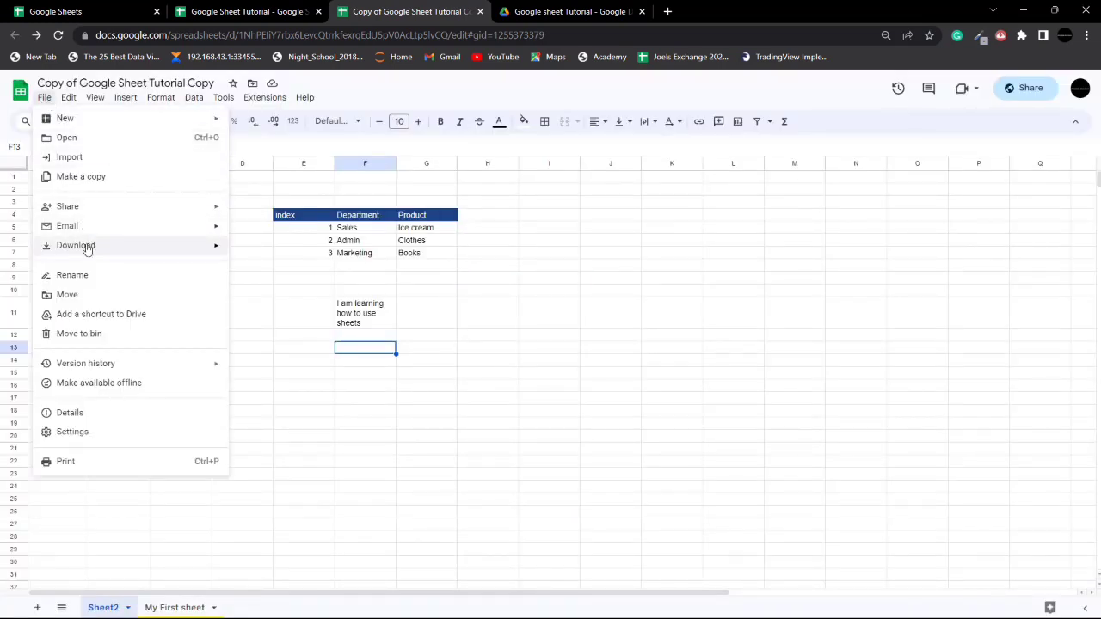
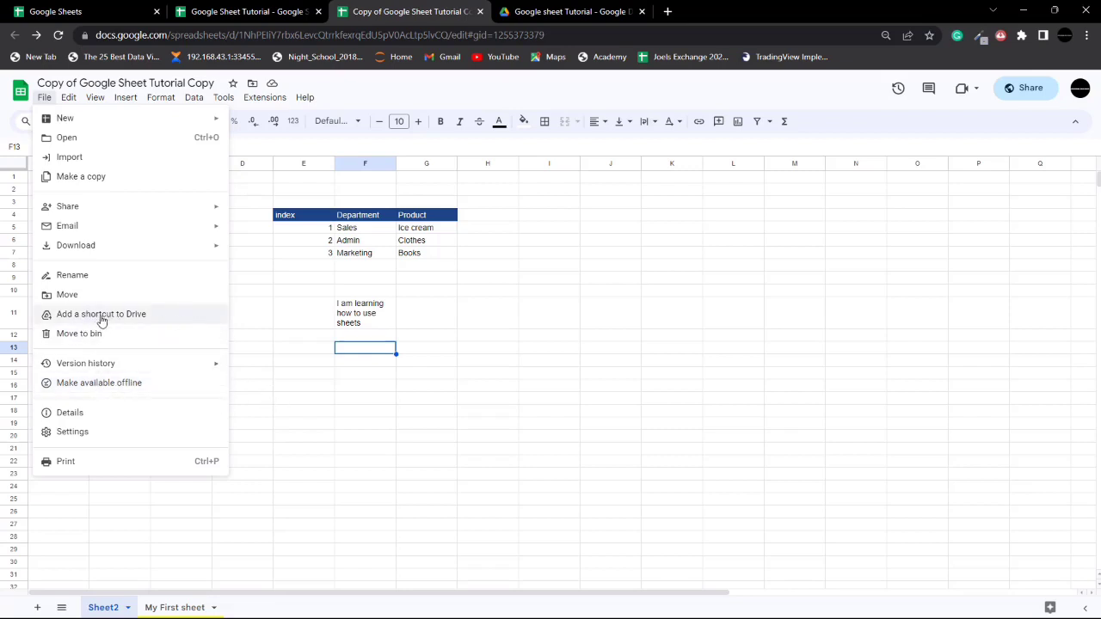
left_click(253, 307)
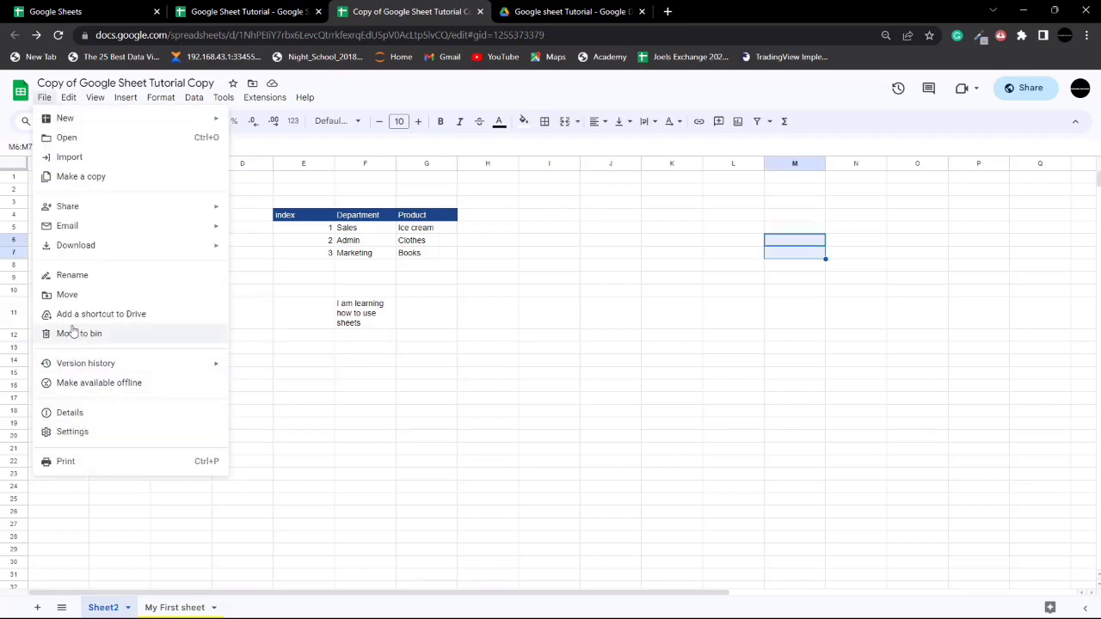
left_click(97, 318)
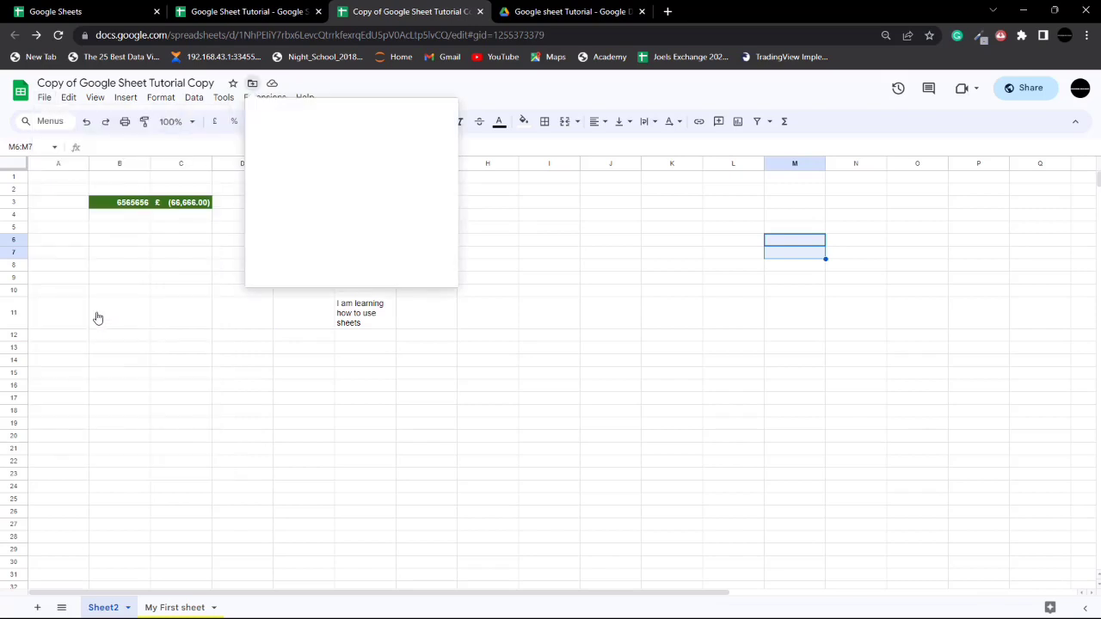
left_click(329, 141)
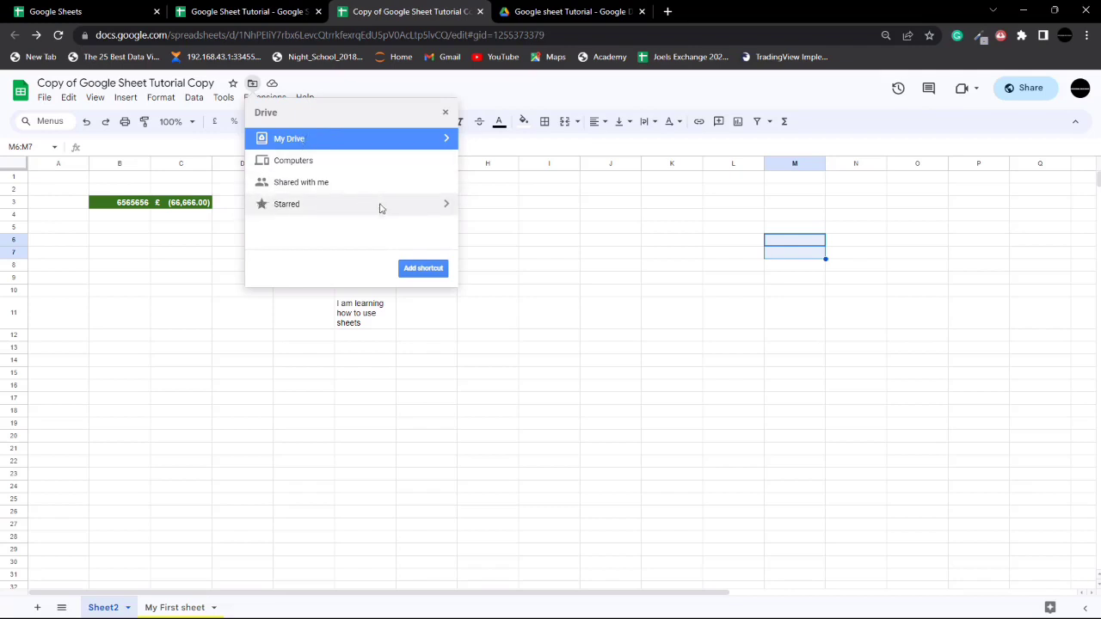
left_click(344, 211)
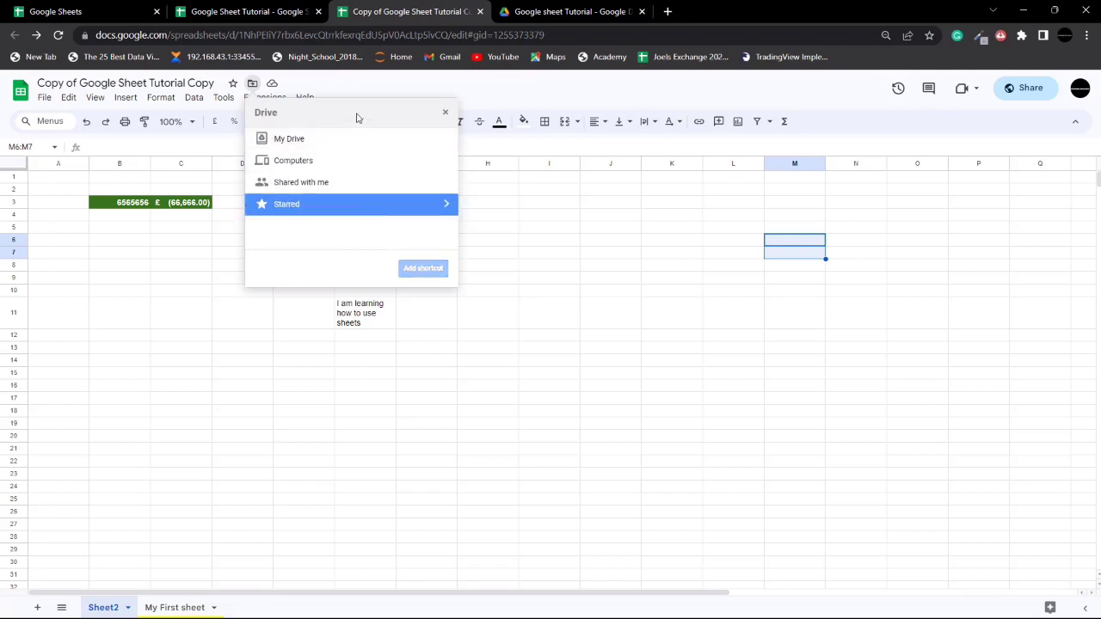
left_click(447, 113)
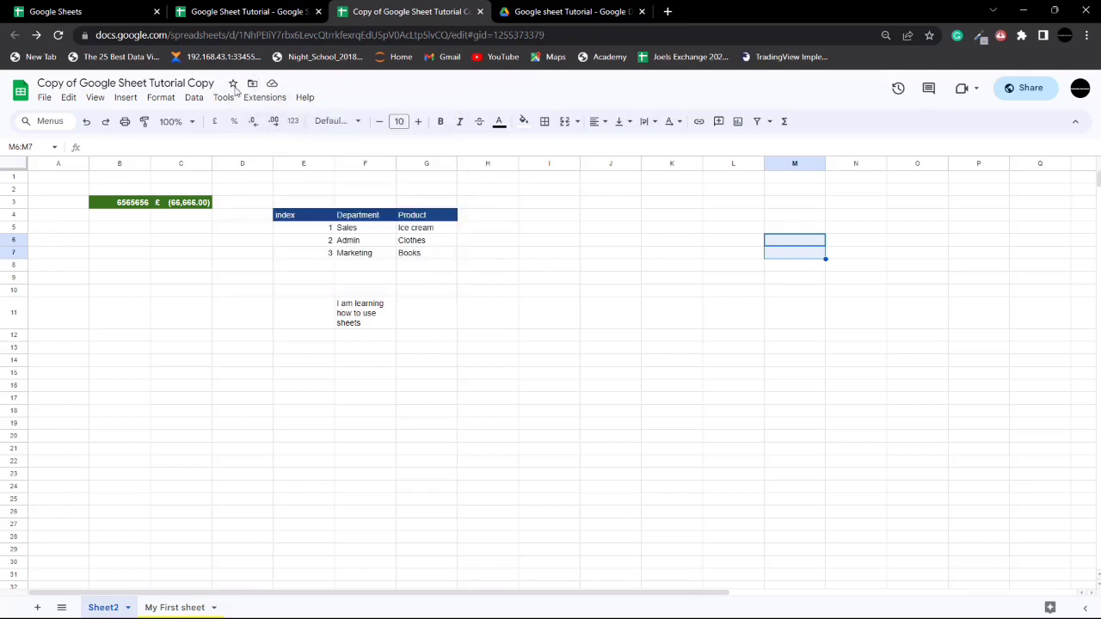
Step: Star the spreadsheet and switch to Google Drive to view the Starred files
left_click(232, 84)
left_click(561, 14)
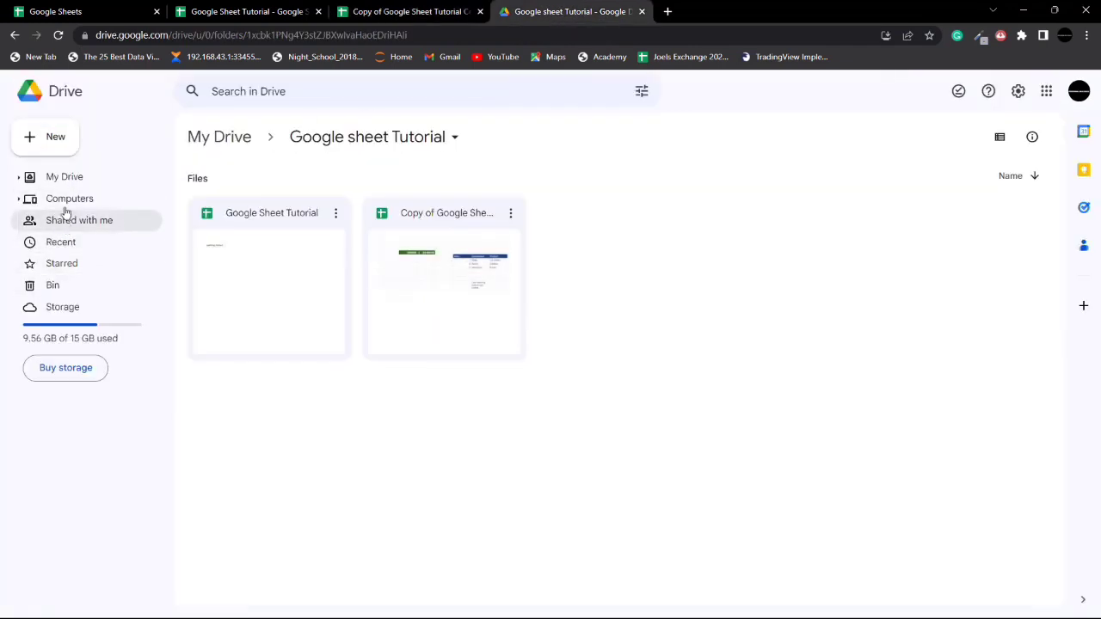
left_click(65, 263)
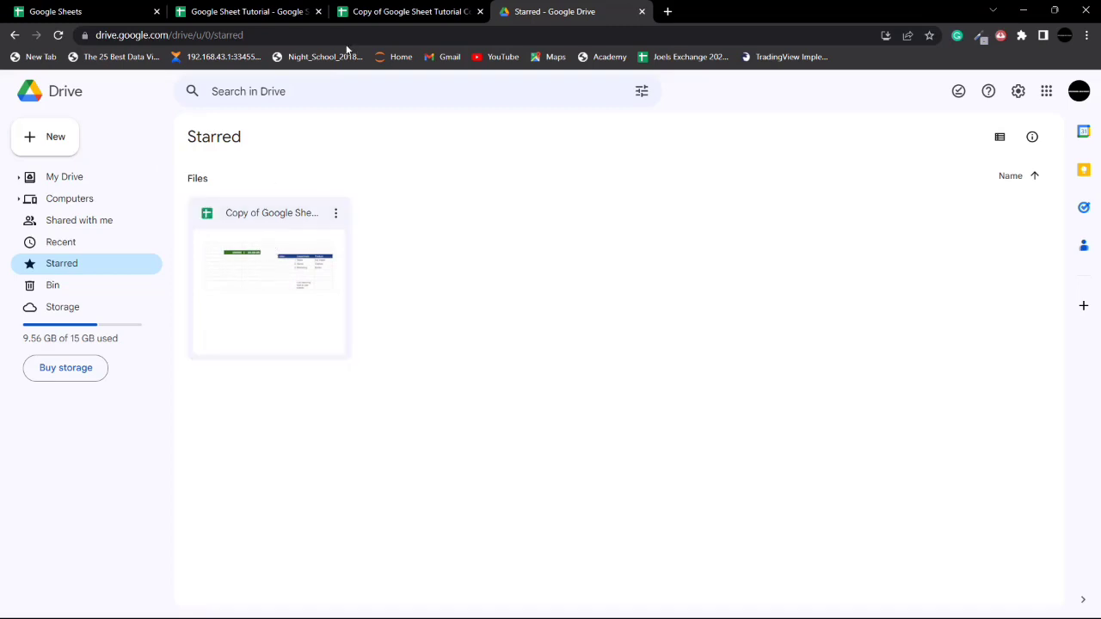
Step: Return to the spreadsheet copy and examine the available locales in its general settings without changing anything
left_click(382, 15)
left_click(43, 98)
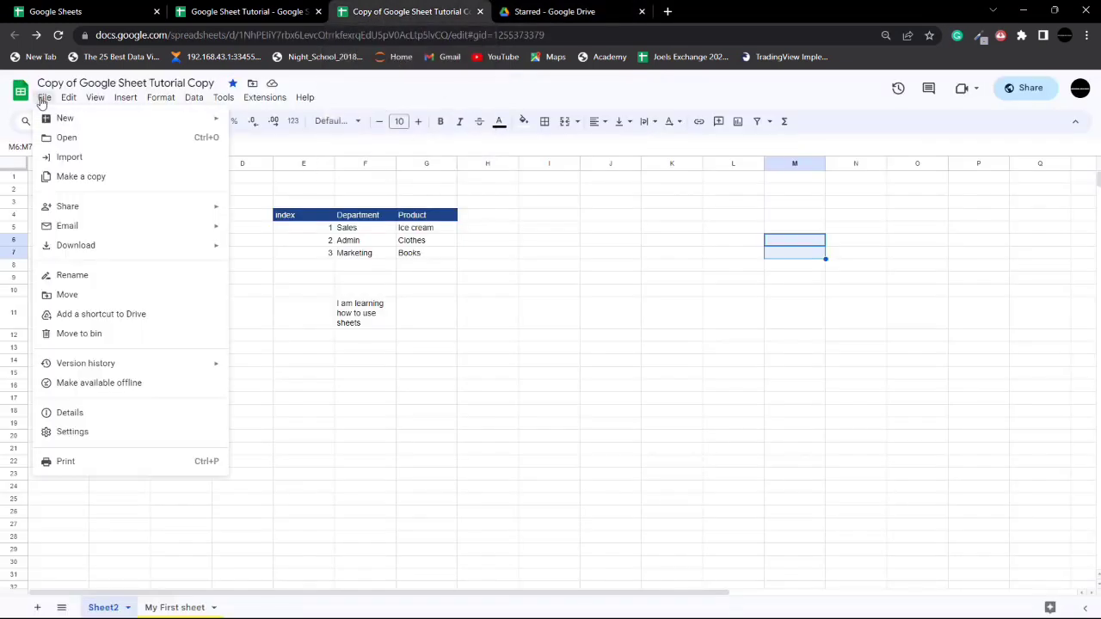
left_click(73, 432)
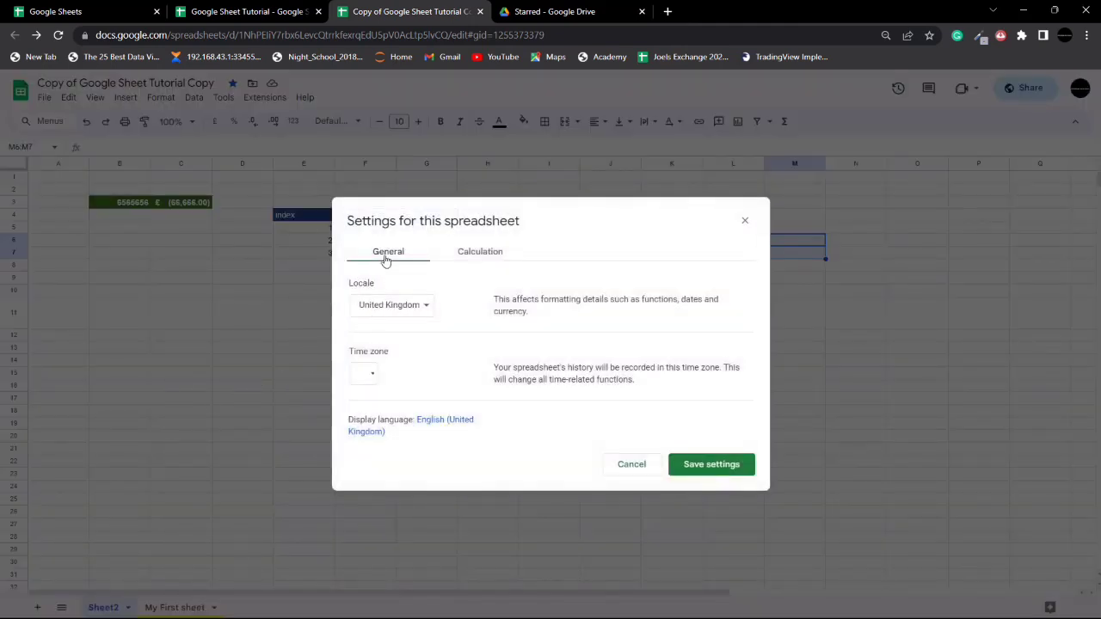
left_click_drag(402, 226, 373, 191)
left_click(387, 280)
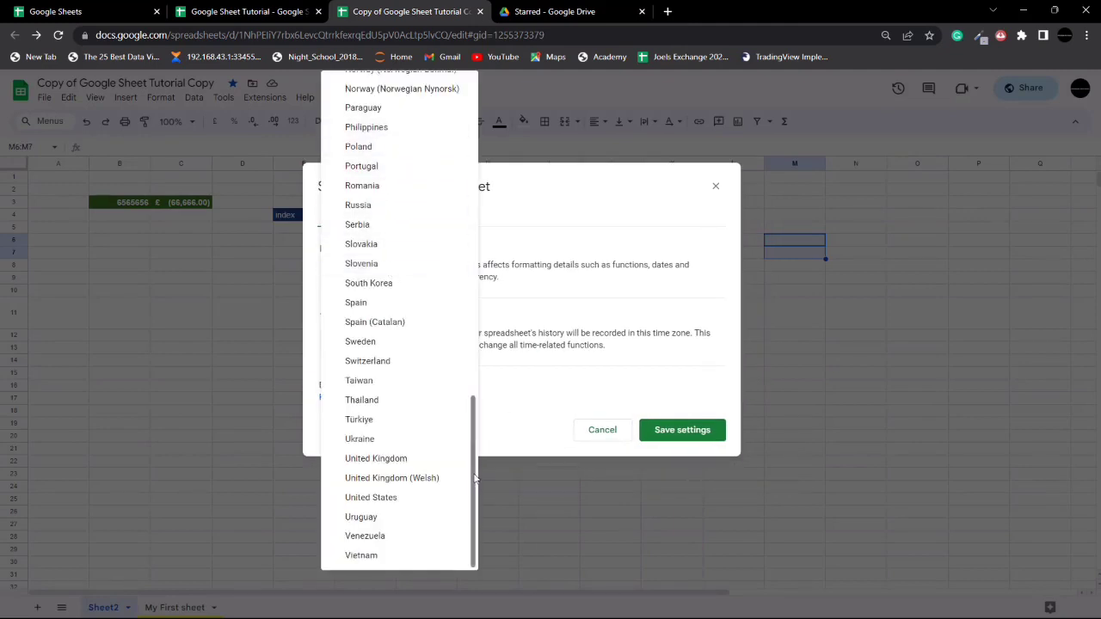
scroll(407, 282, "up", 5)
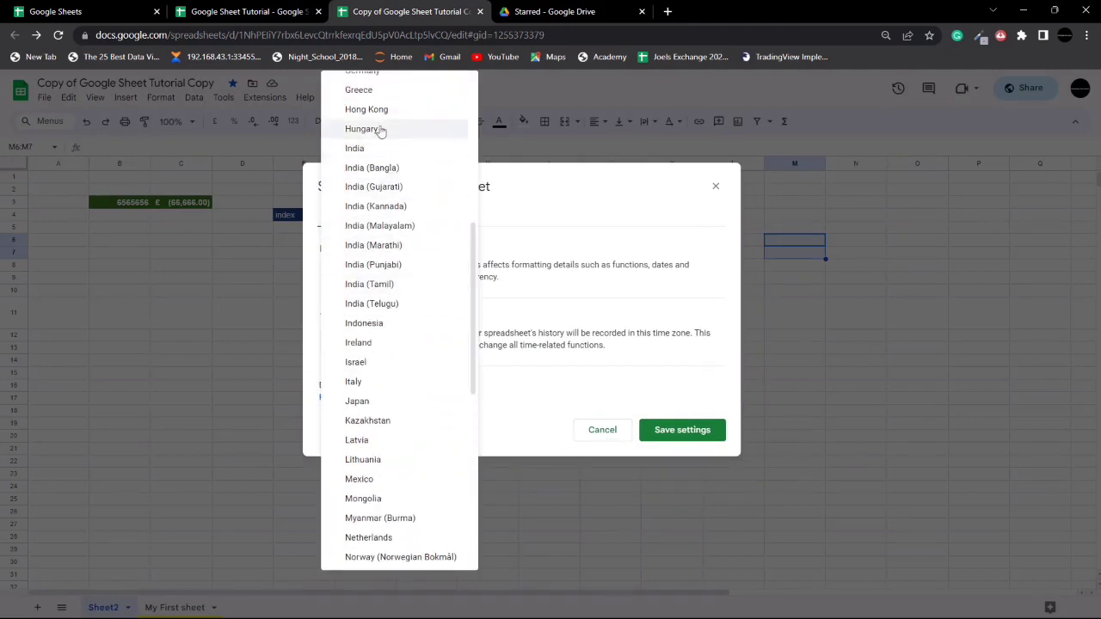
left_click(715, 186)
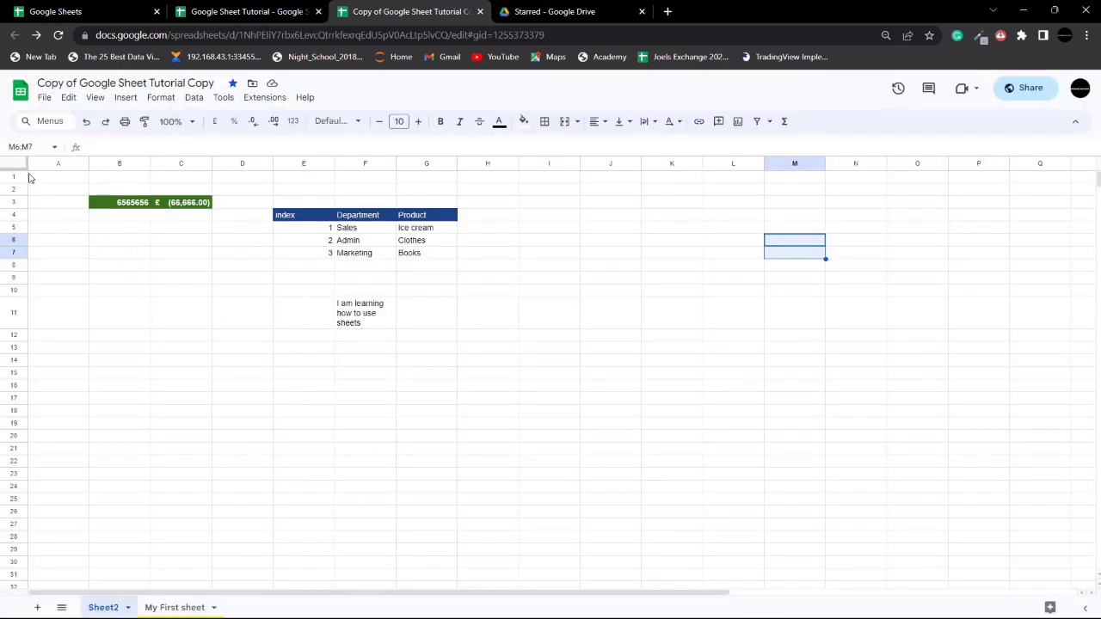
Step: Enter 6500 in cell I3 and format it as US Dollar
left_click(556, 204)
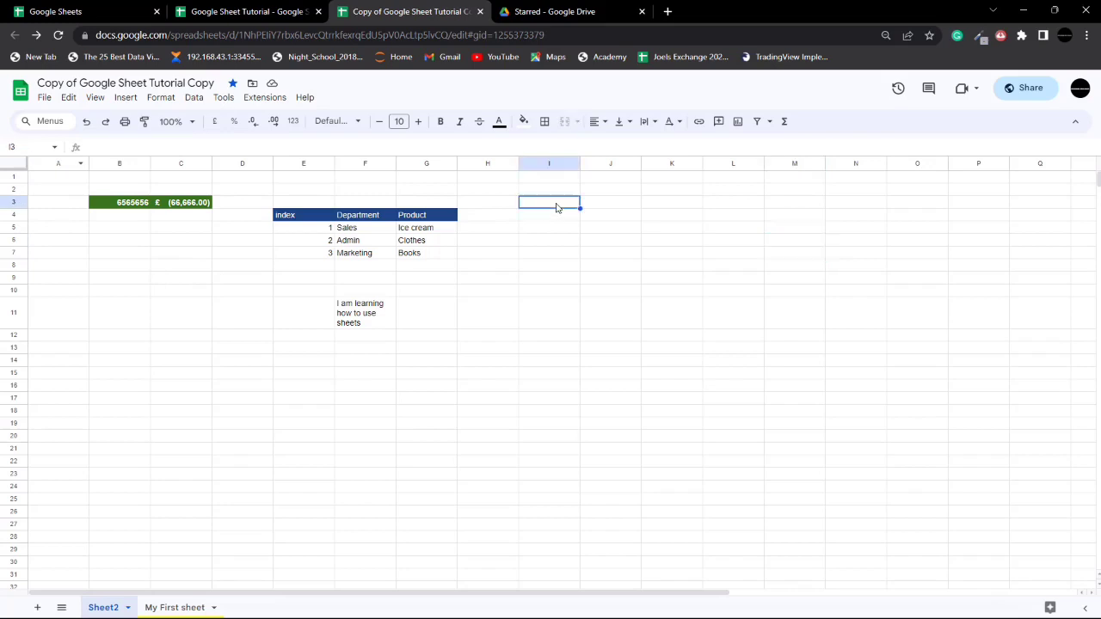
type("6500")
key("Return")
left_click(549, 203)
left_click(338, 121)
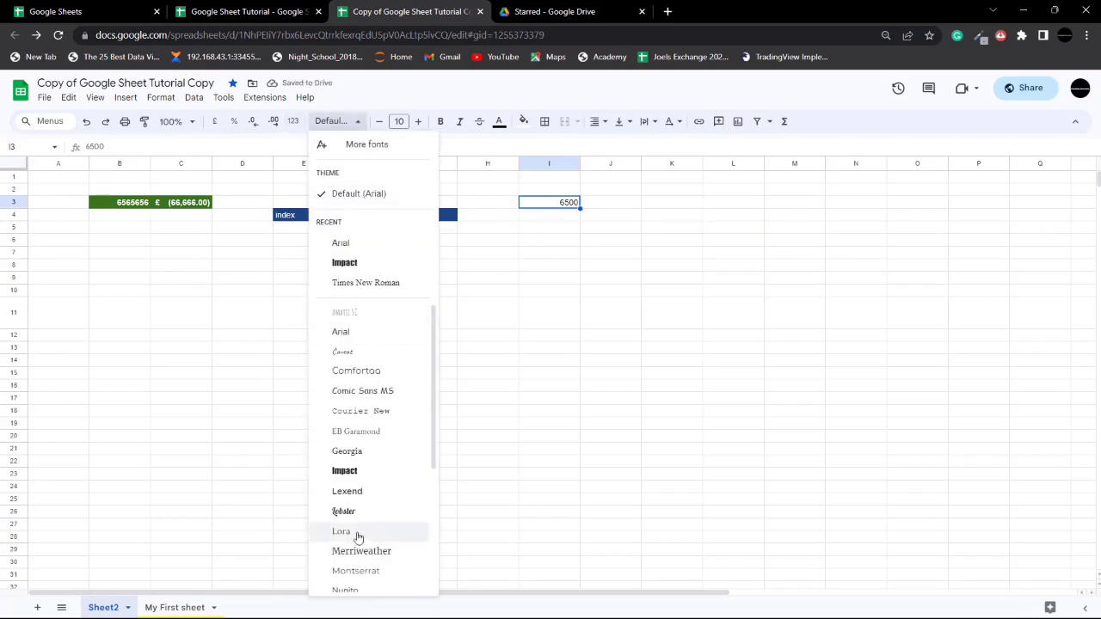
left_click(292, 121)
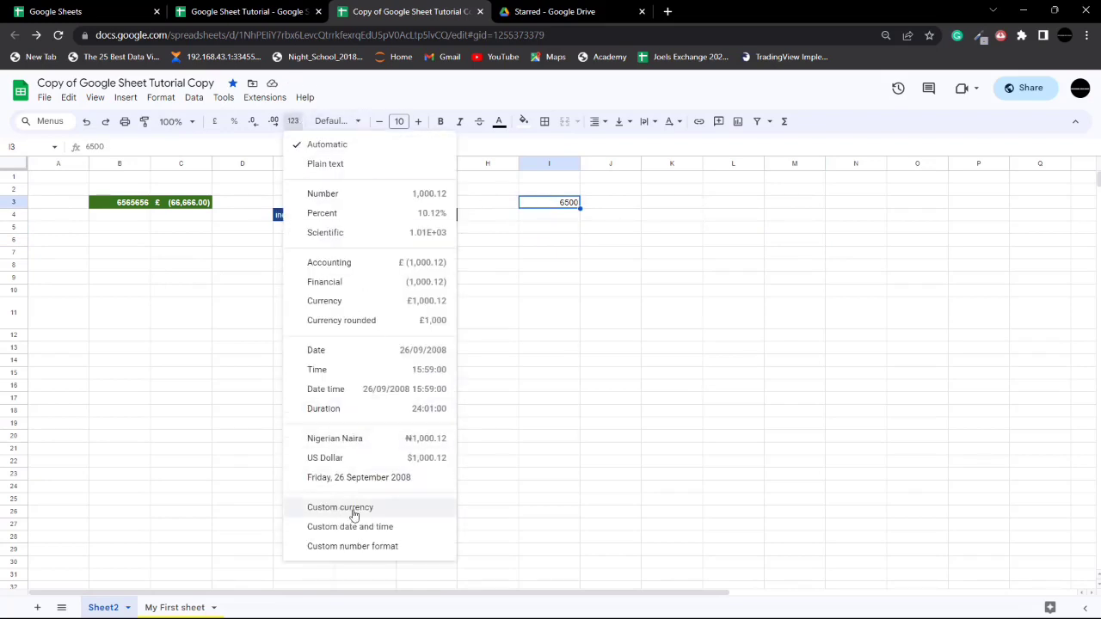
left_click(343, 459)
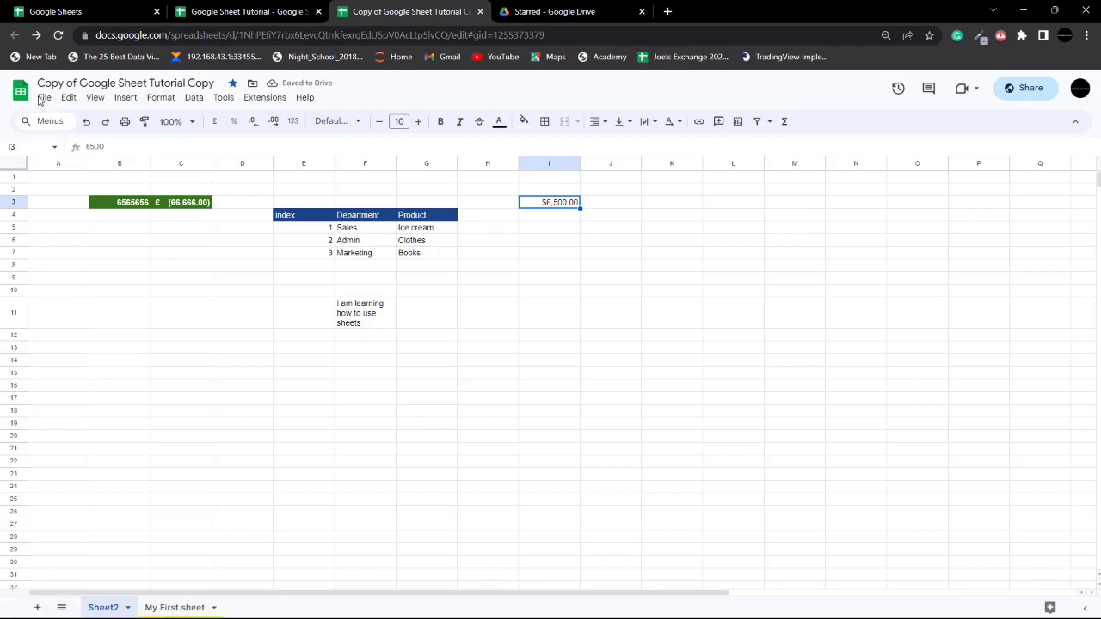
Step: Set the spreadsheet's locale to Germany in its general settings, then save and reload
left_click(45, 98)
left_click(76, 432)
left_click(421, 306)
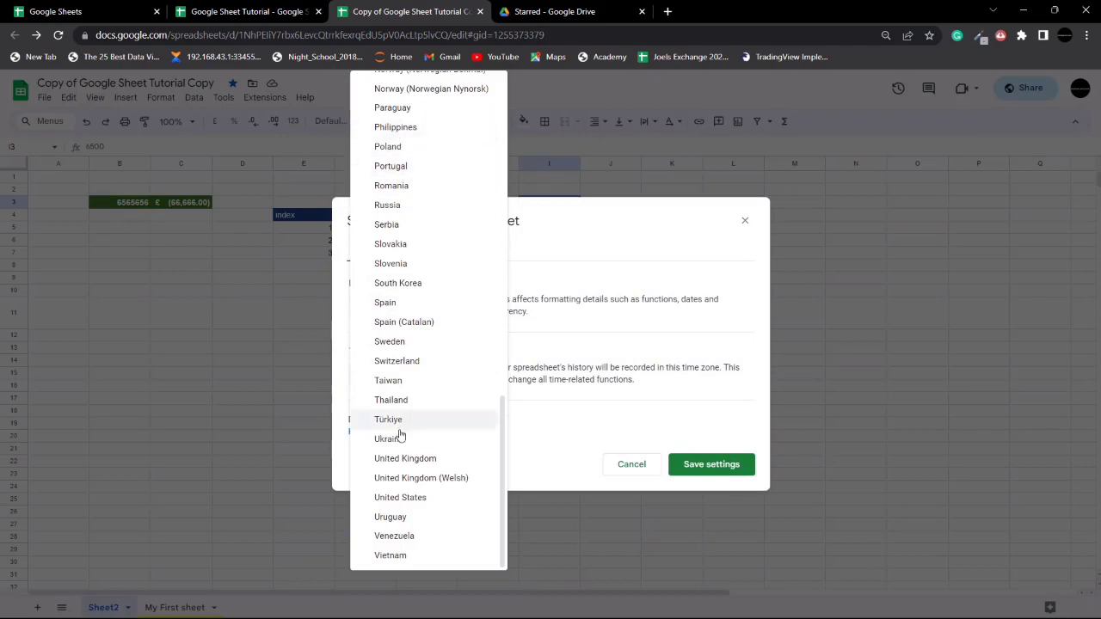
scroll(399, 241, "up", 5)
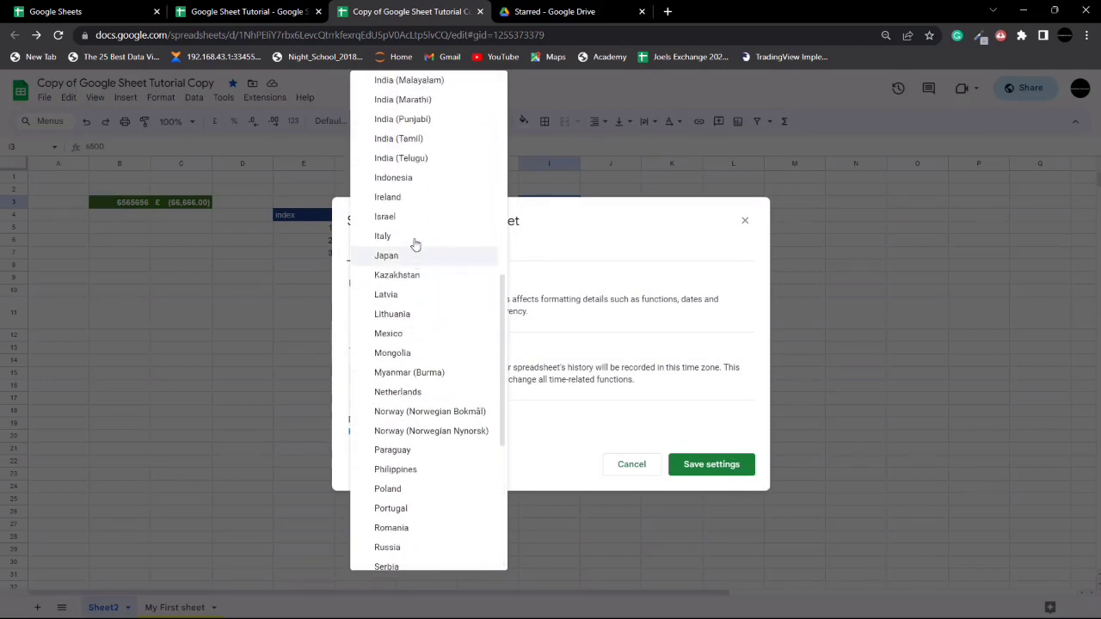
scroll(401, 180, "up", 3)
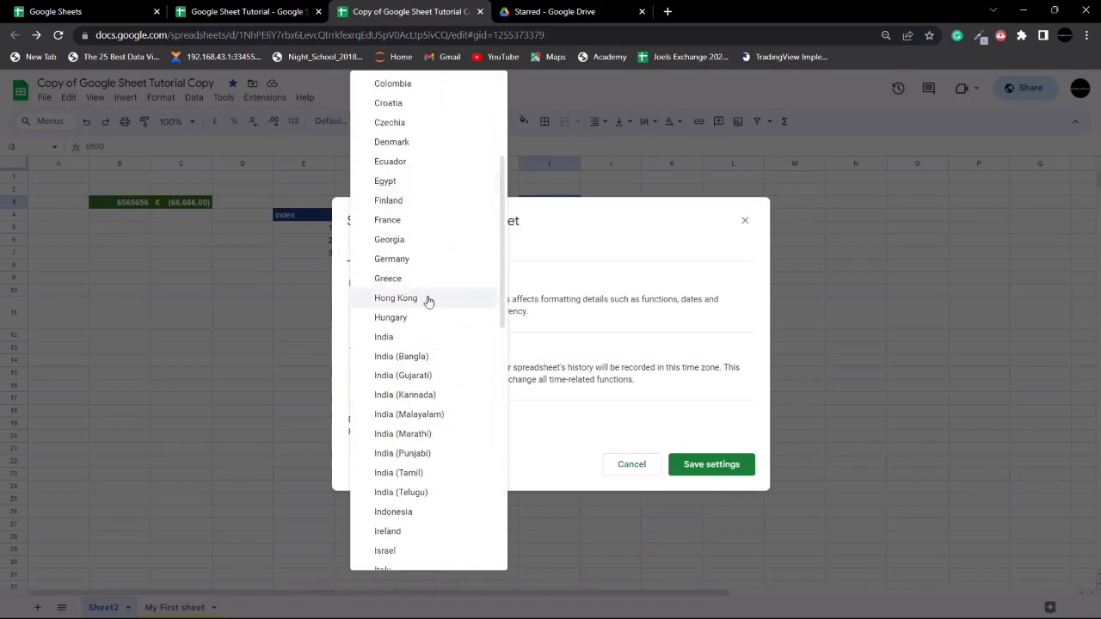
left_click(391, 262)
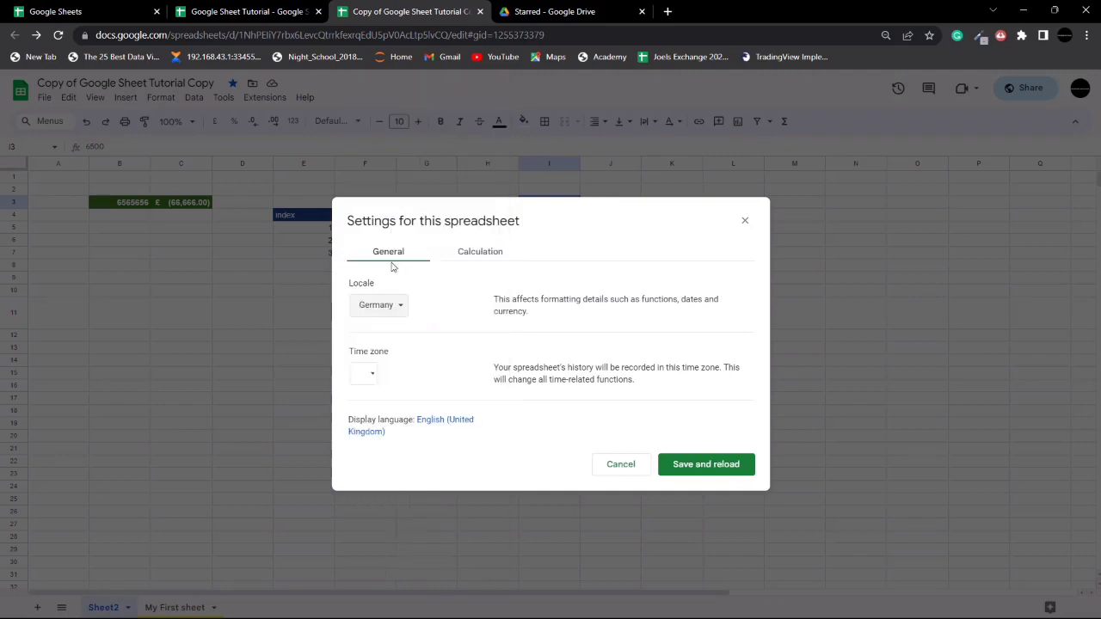
left_click(690, 467)
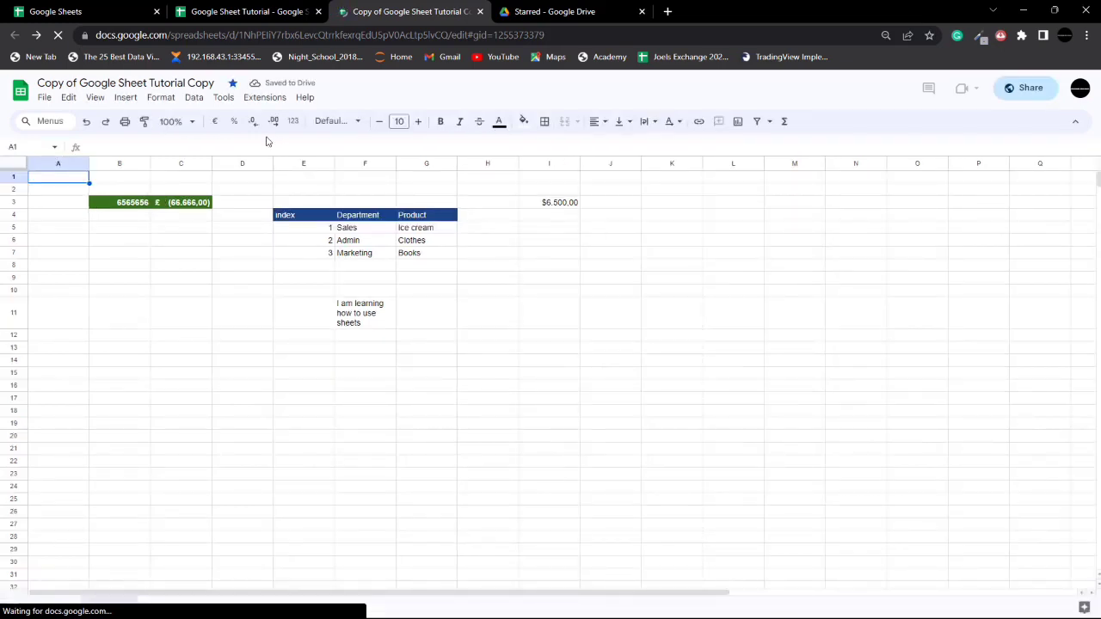
Step: Set the sheet's zoom level to 200%
left_click(192, 121)
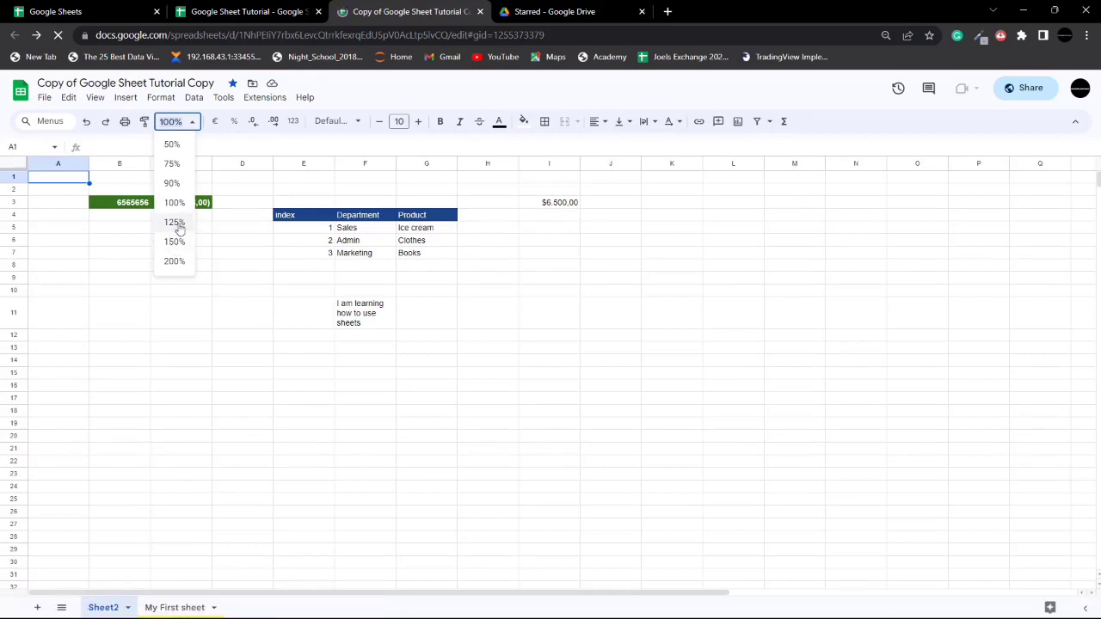
left_click(175, 260)
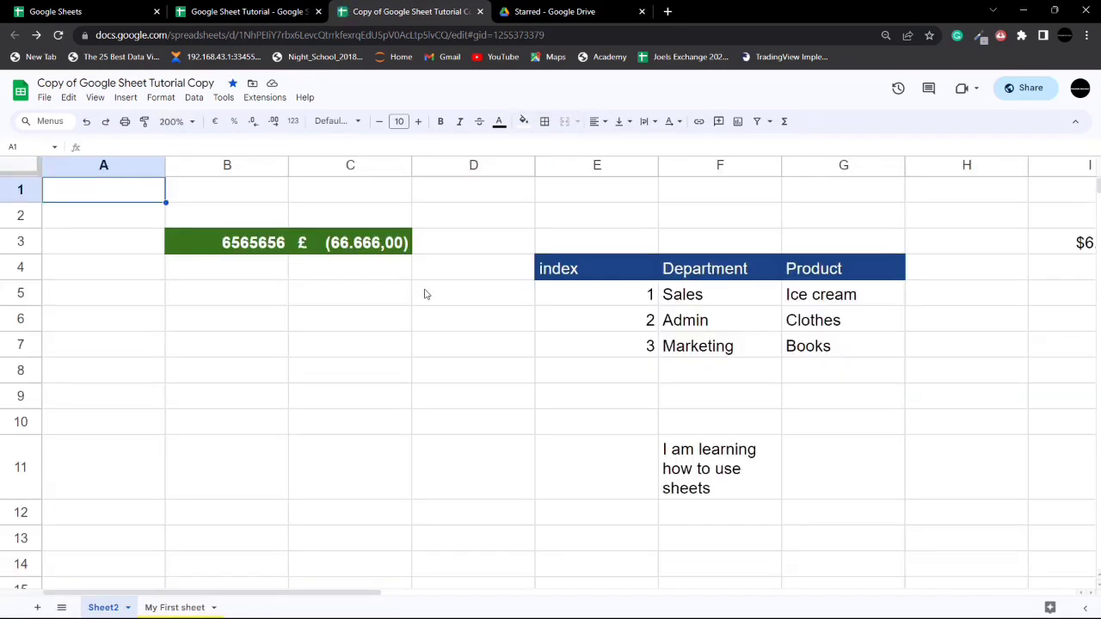
Step: Select cell I3 and examine how its dollar amount is formatted under the German locale
scroll(419, 284, "right", 7)
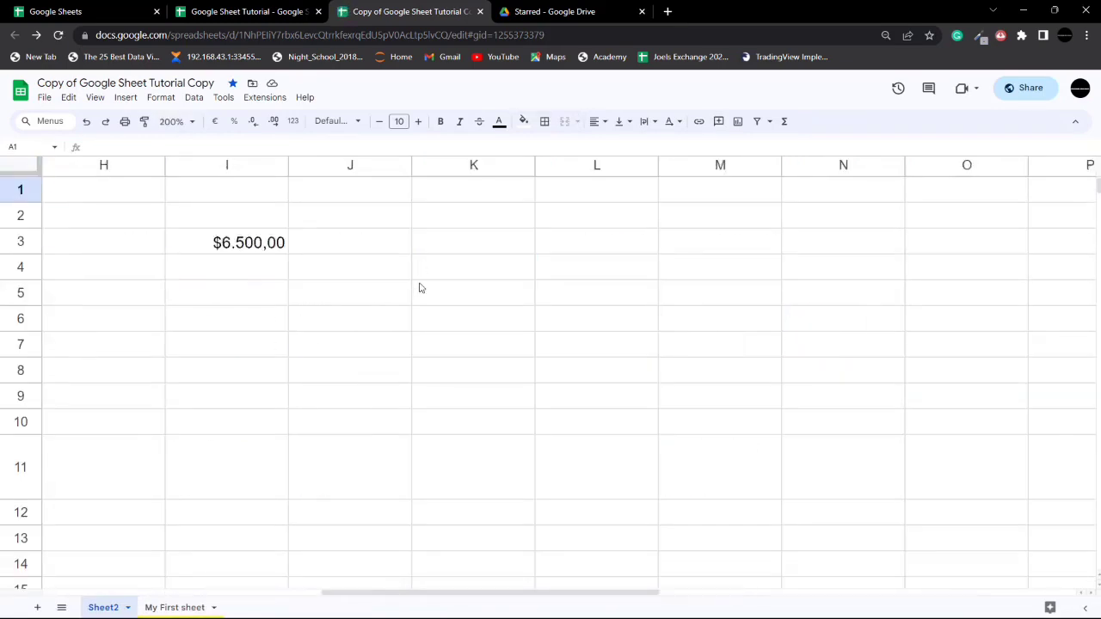
scroll(420, 289, "left", 1)
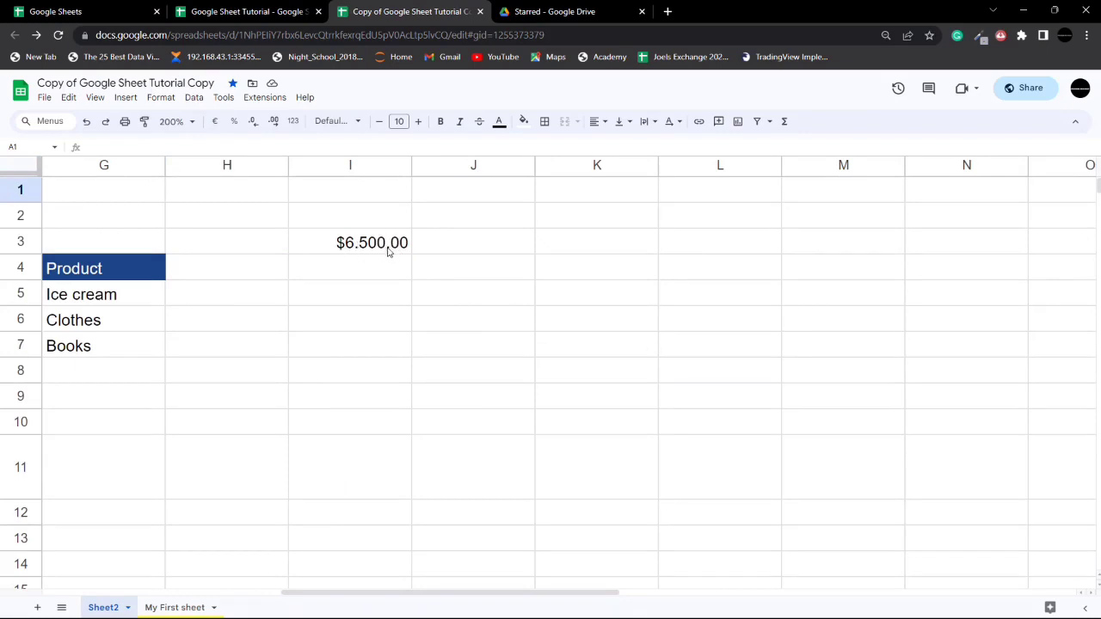
left_click(352, 249)
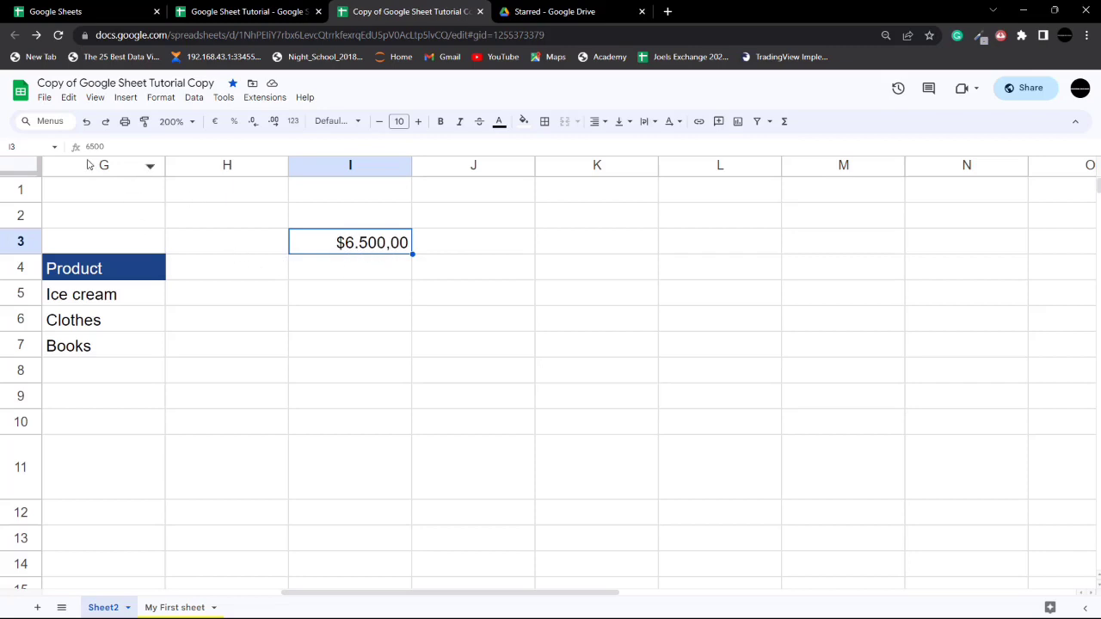
Step: Set the spreadsheet's locale to United Kingdom in its general settings, then save and reload
left_click(45, 98)
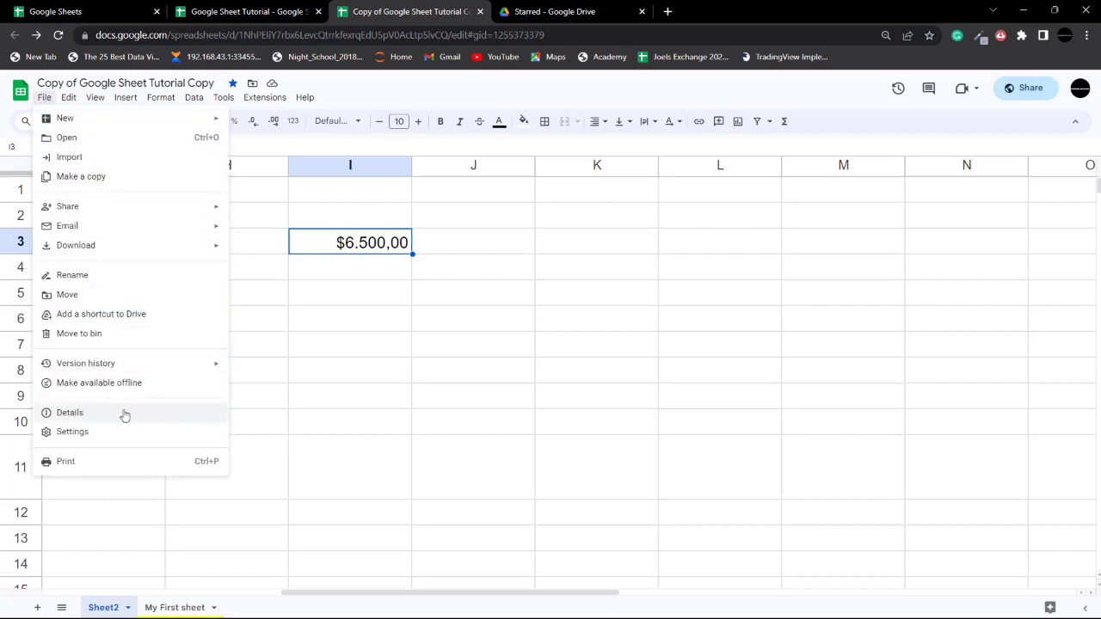
left_click(74, 434)
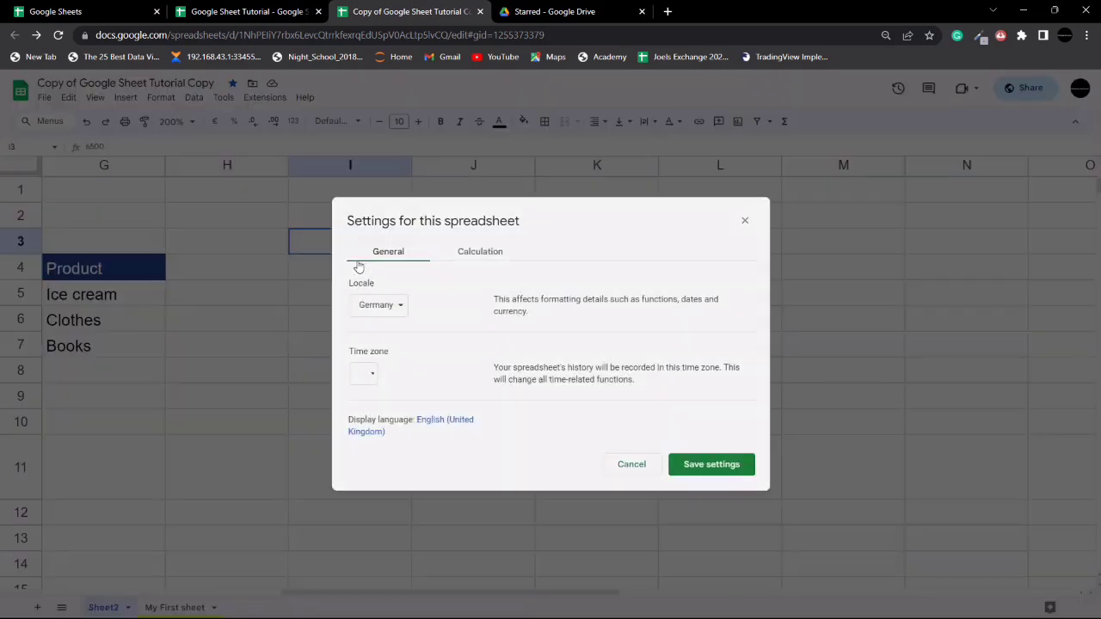
left_click(394, 305)
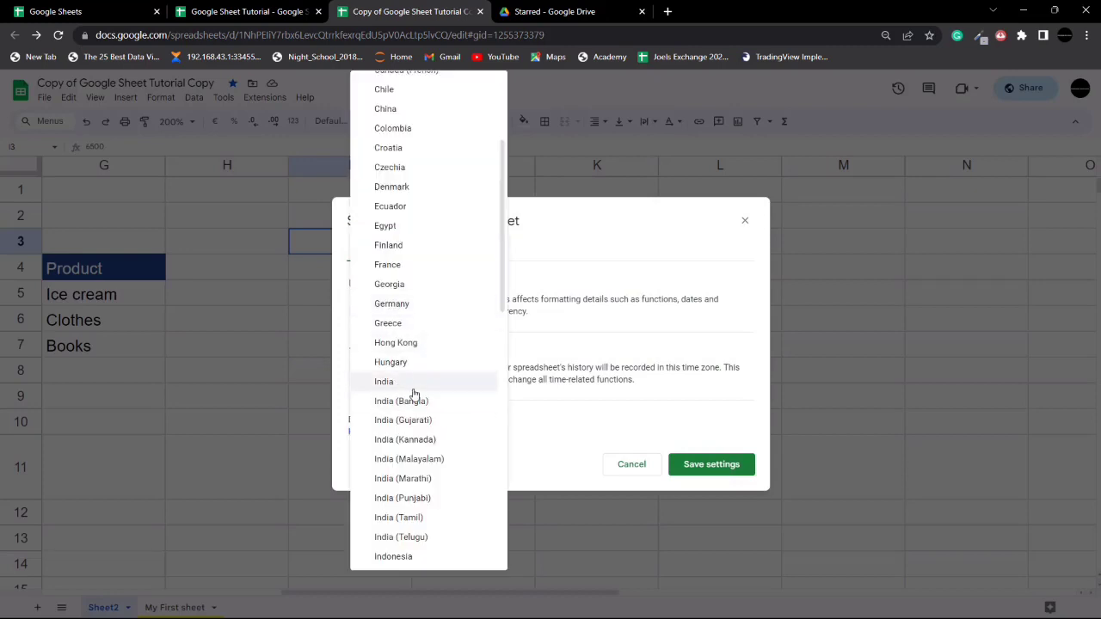
scroll(413, 439, "down", 3)
scroll(413, 439, "down", 10)
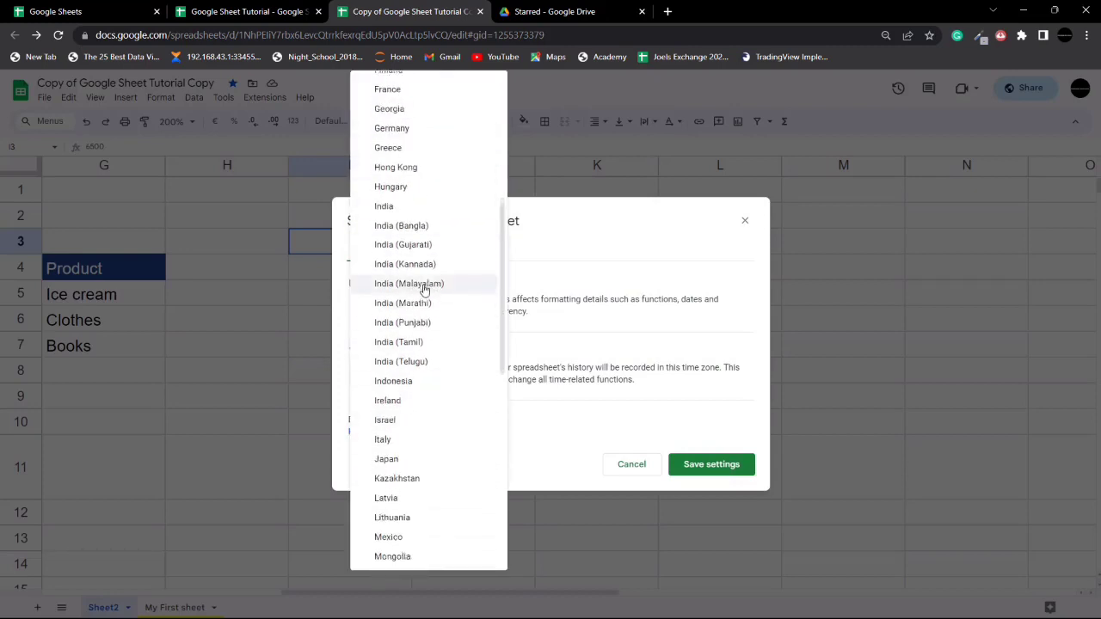
scroll(413, 443, "down", 1)
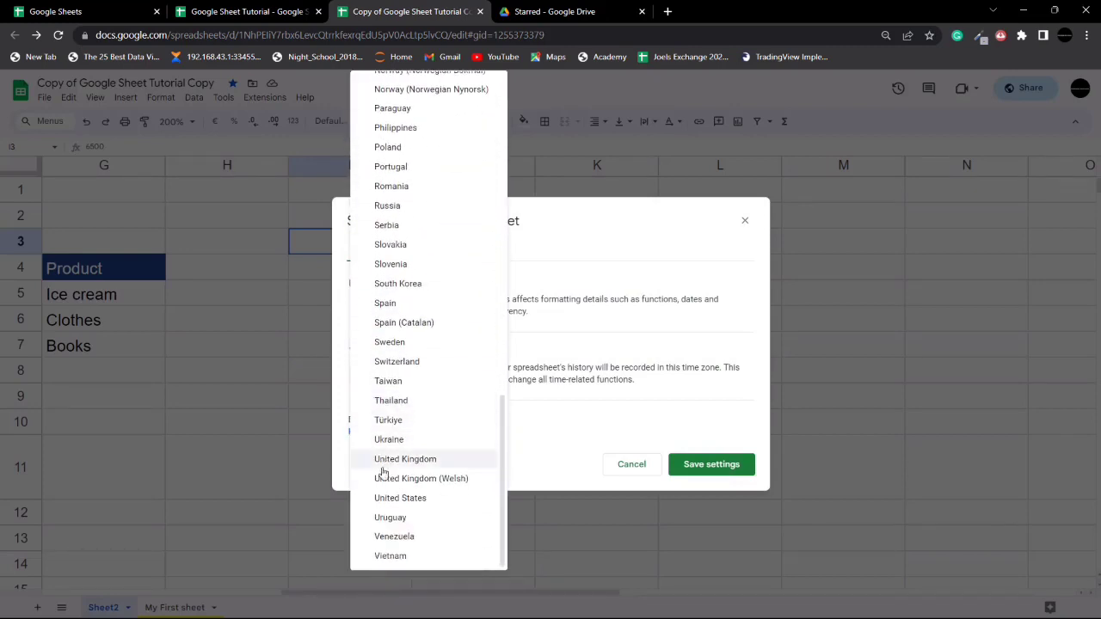
left_click(418, 459)
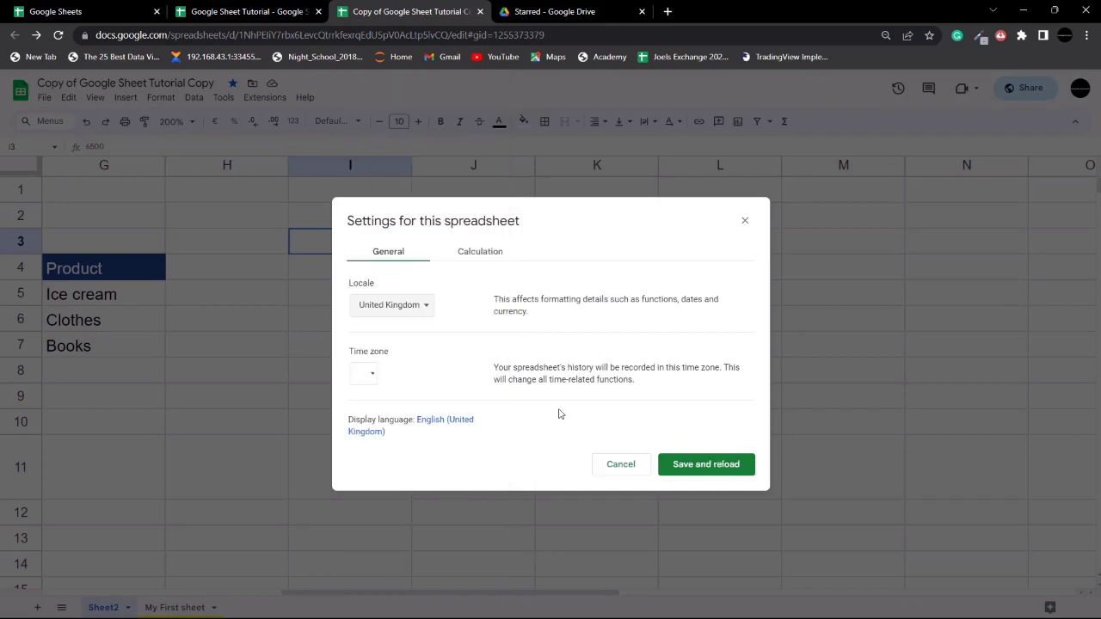
left_click(693, 469)
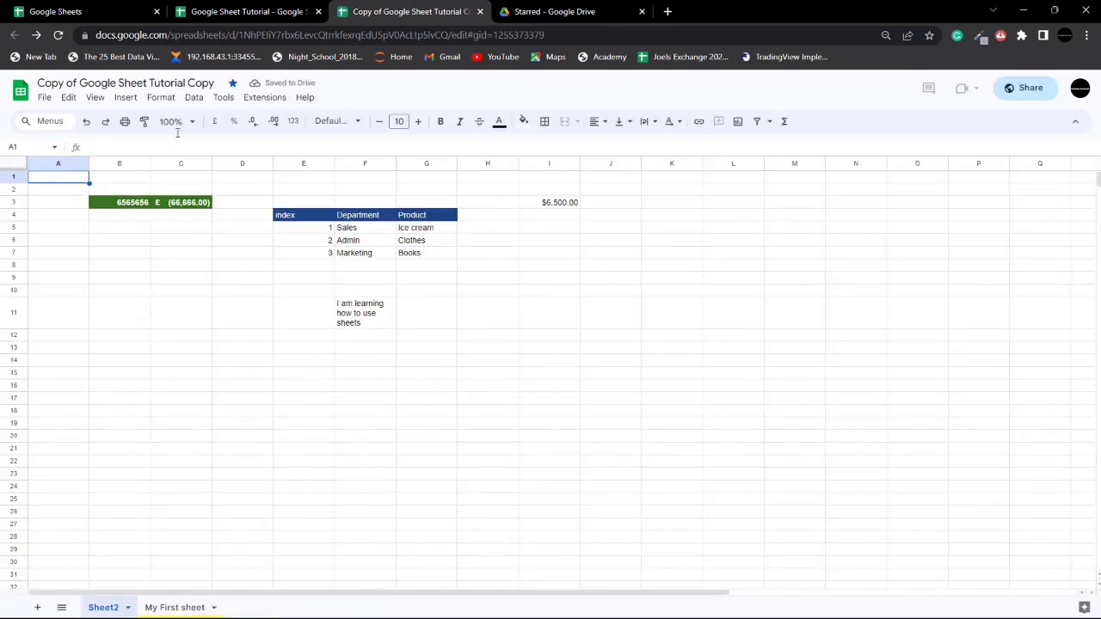
Step: Set the sheet's zoom level to 125%, look across its columns and select cell B1
left_click(184, 121)
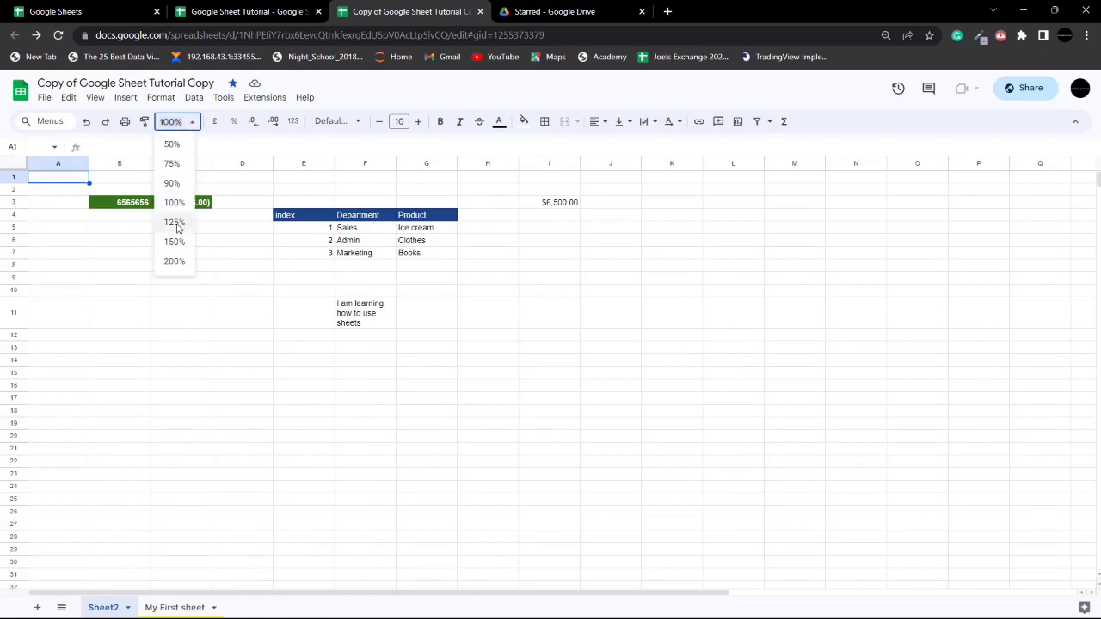
left_click(175, 223)
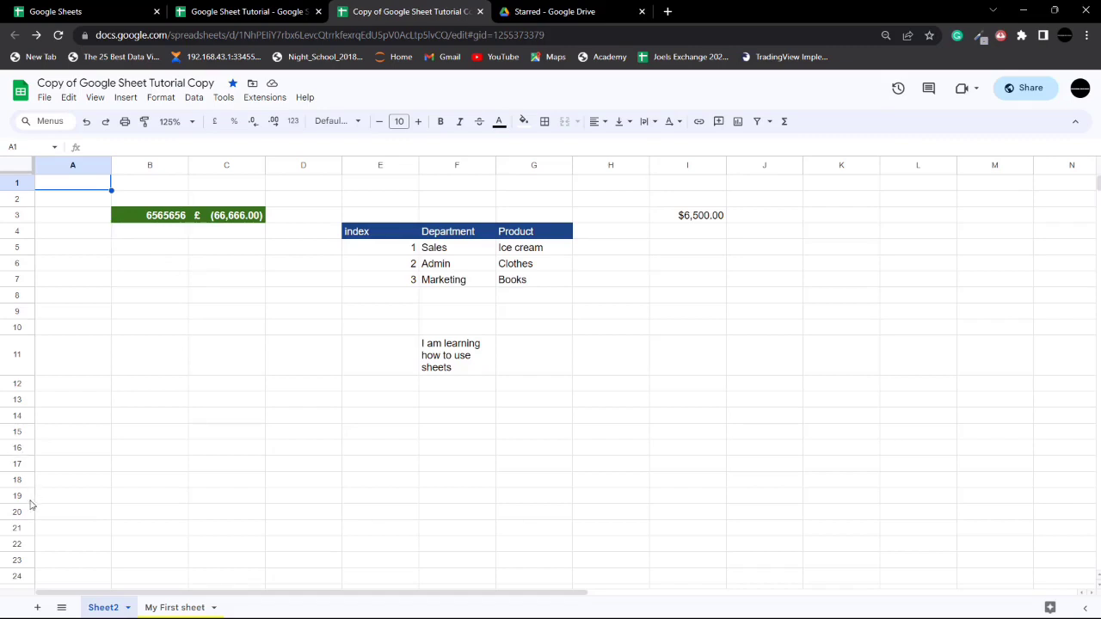
left_click_drag(172, 593, 487, 602)
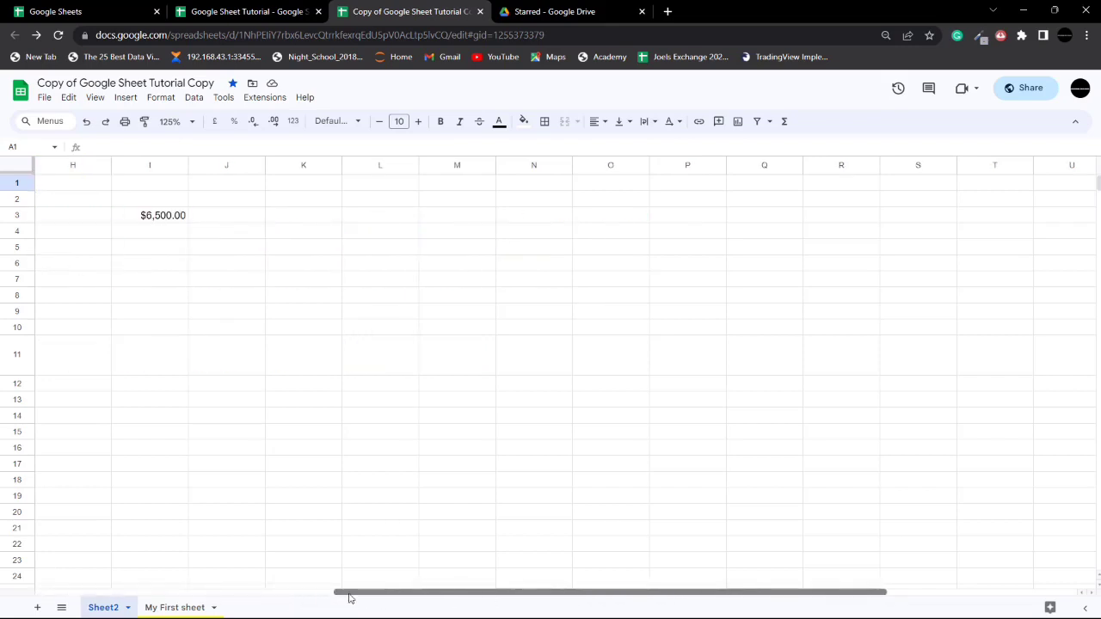
left_click_drag(350, 598, 184, 600)
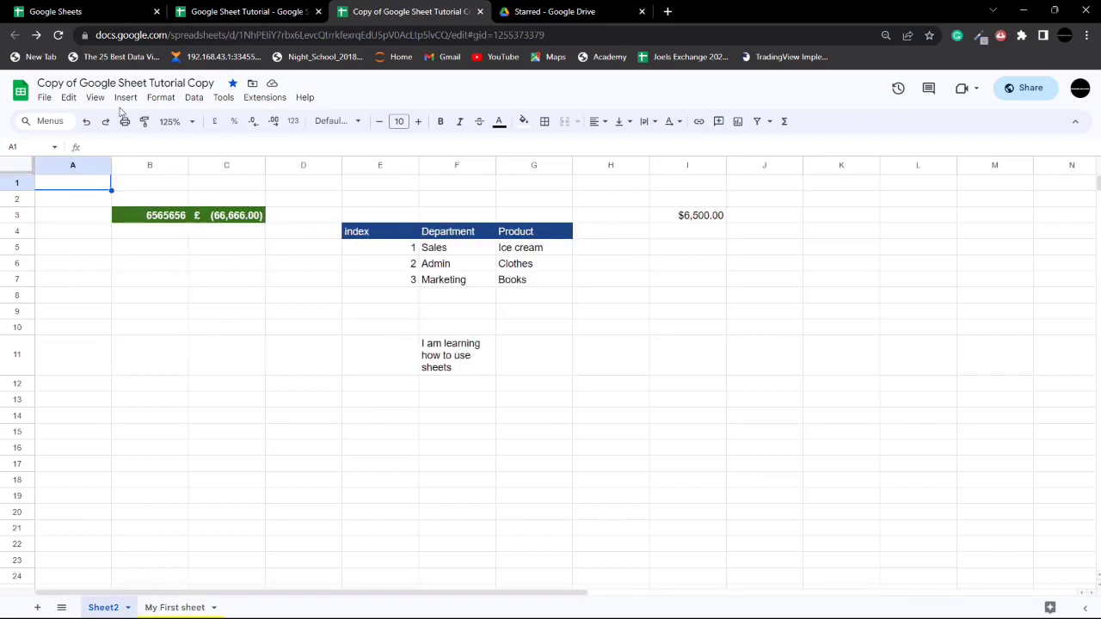
left_click(150, 185)
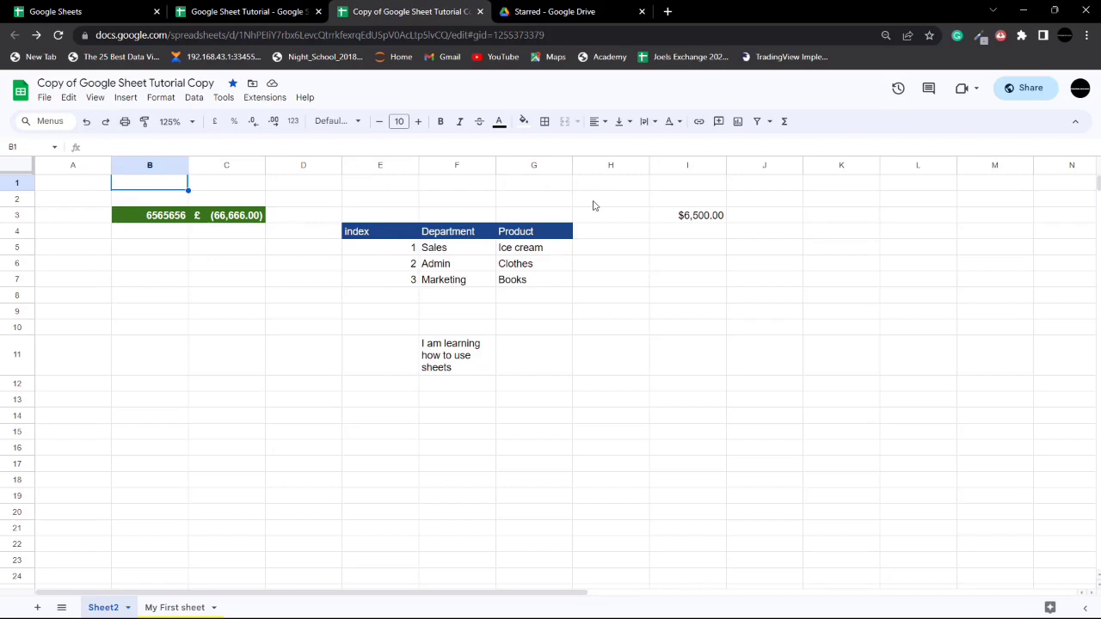